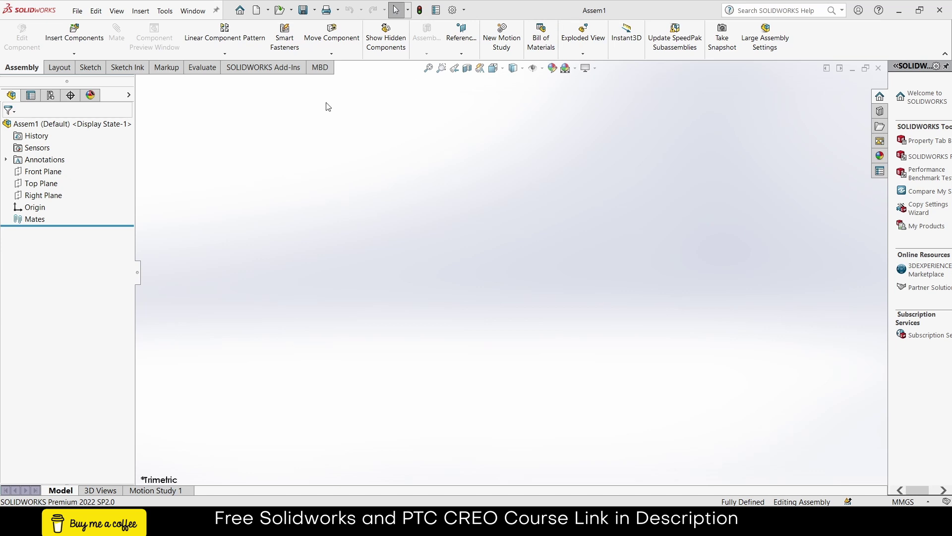
- Insert a new part into the assembly and place it on the Front Plane
left_click(74, 53)
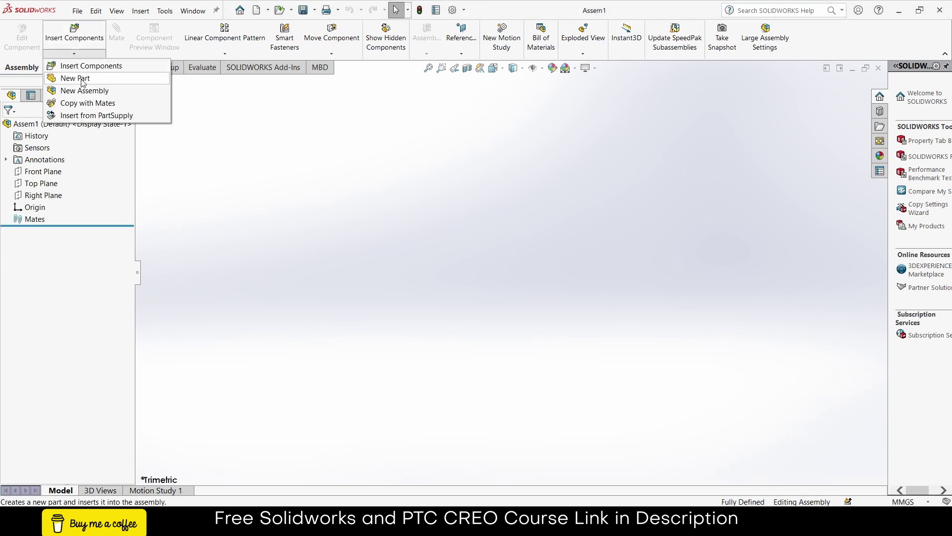
left_click(79, 77)
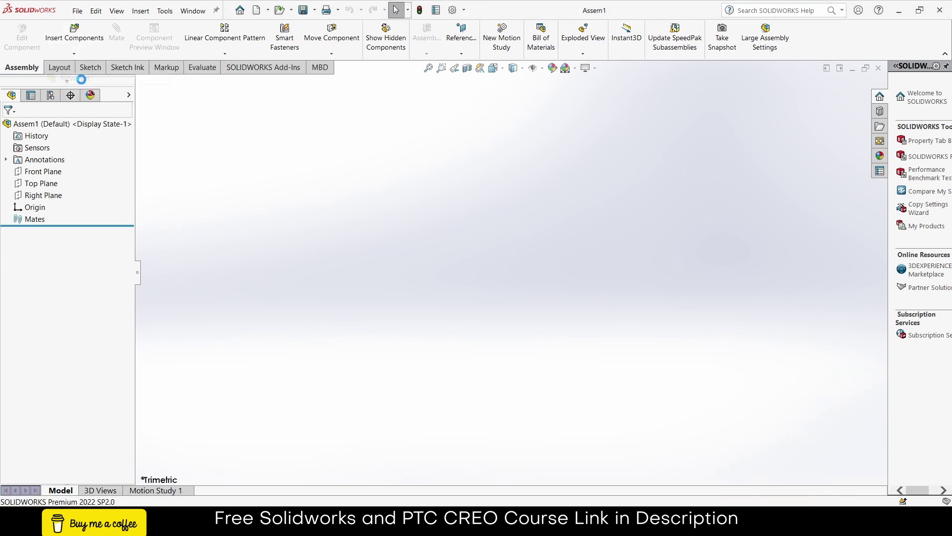
left_click(42, 172)
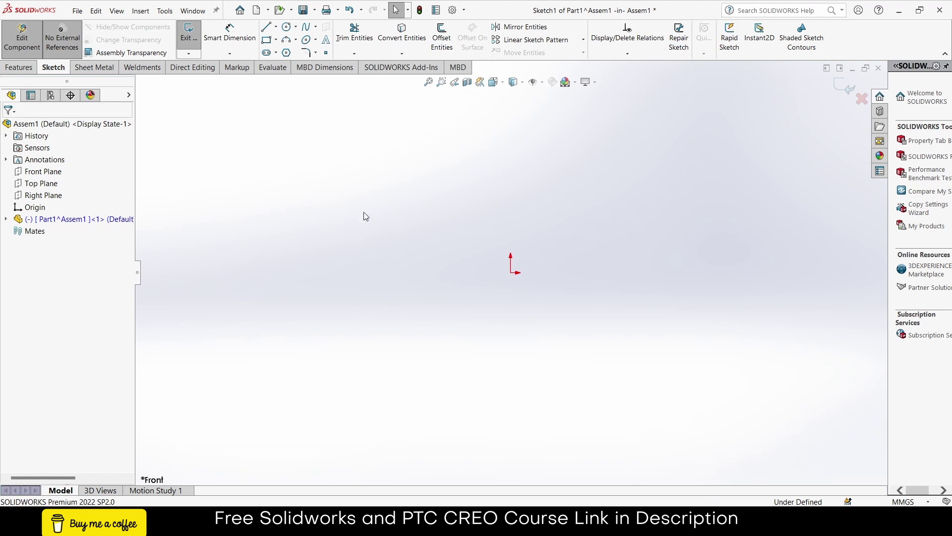
- Sketch a circle centred on the origin and dimension its diameter as 50 mm
left_click(287, 27)
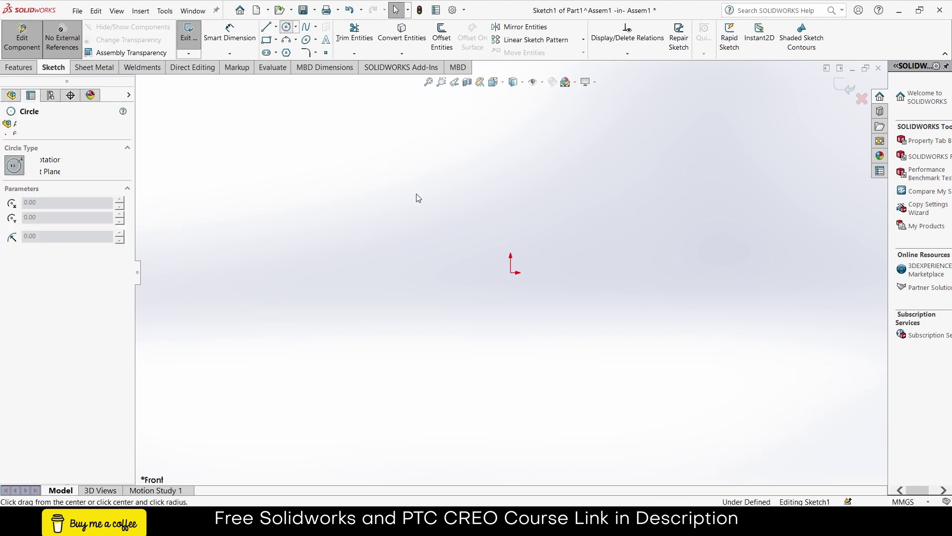
left_click(512, 272)
left_click(570, 250)
left_click(230, 32)
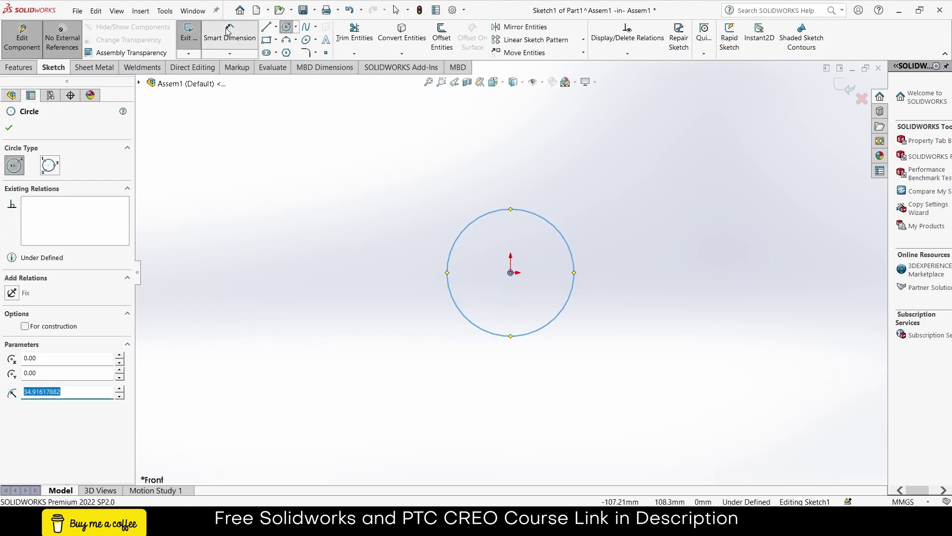
left_click(559, 233)
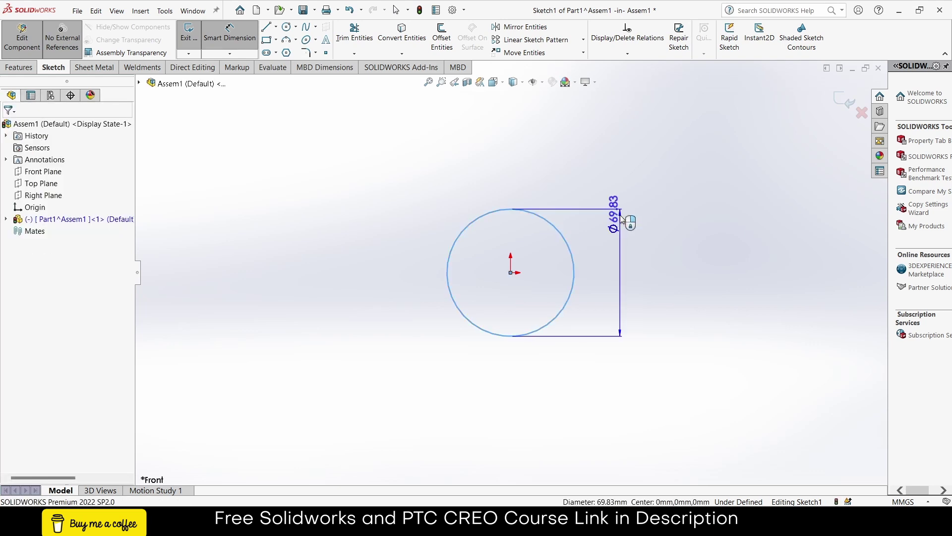
left_click(628, 228)
type("50")
key("Return")
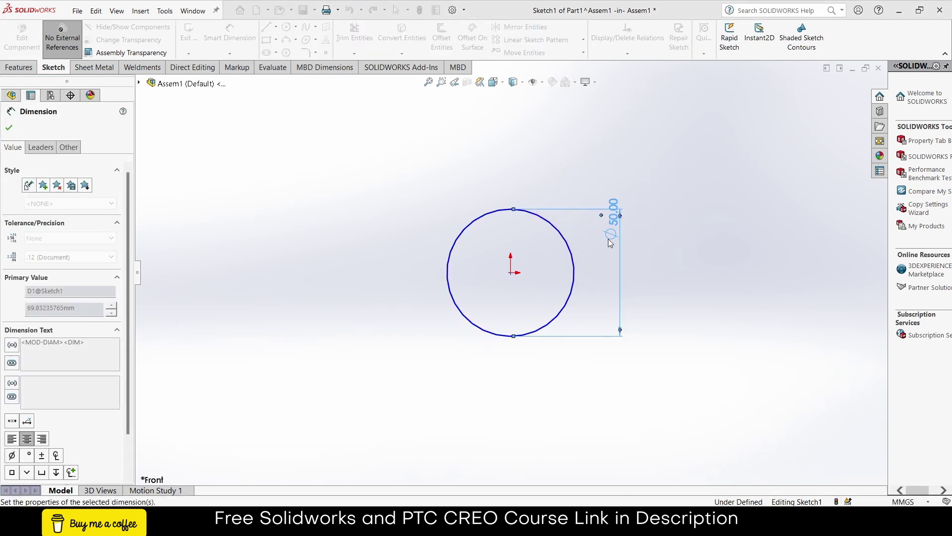
key("Escape")
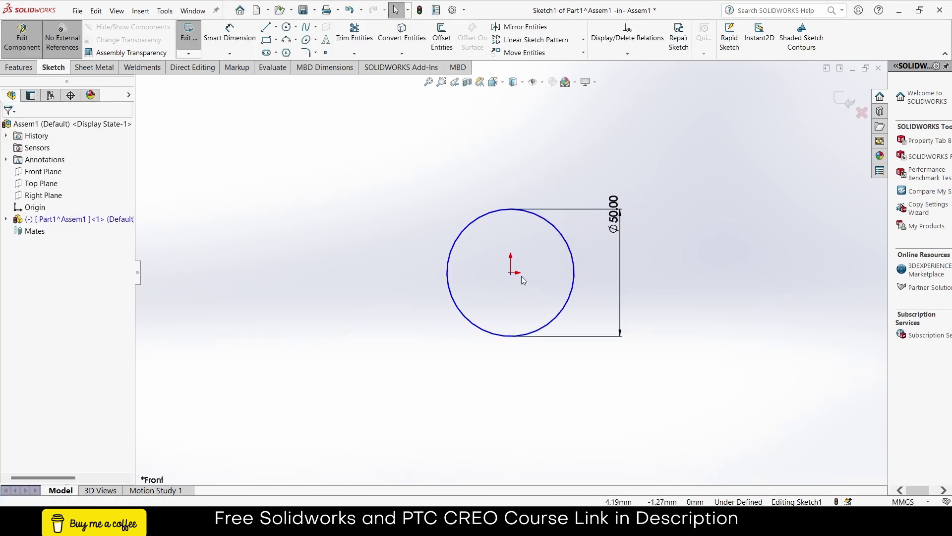
- Move the circle's centre off the origin, then constrain the centre coincident with the origin
left_click_drag(513, 272, 533, 253)
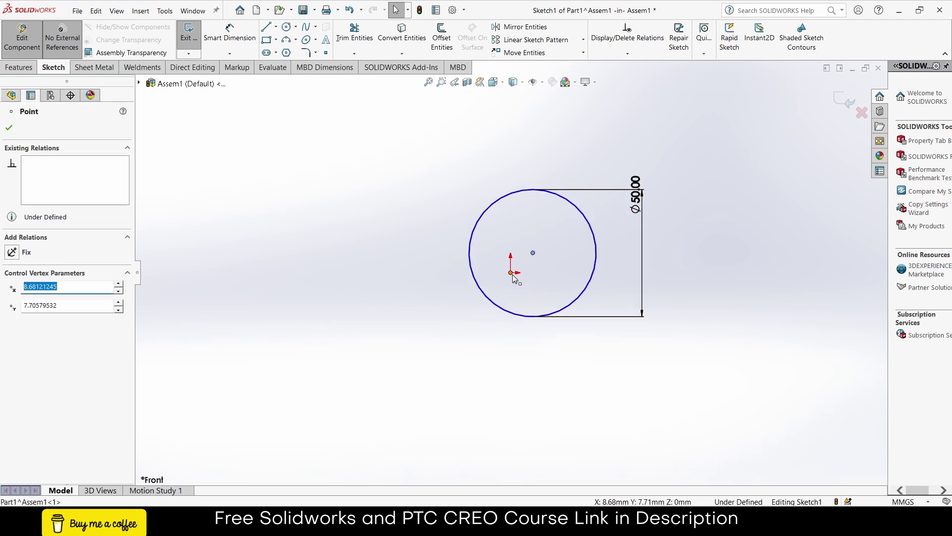
left_click(511, 272)
left_click(533, 253, "ctrl")
left_click(571, 231)
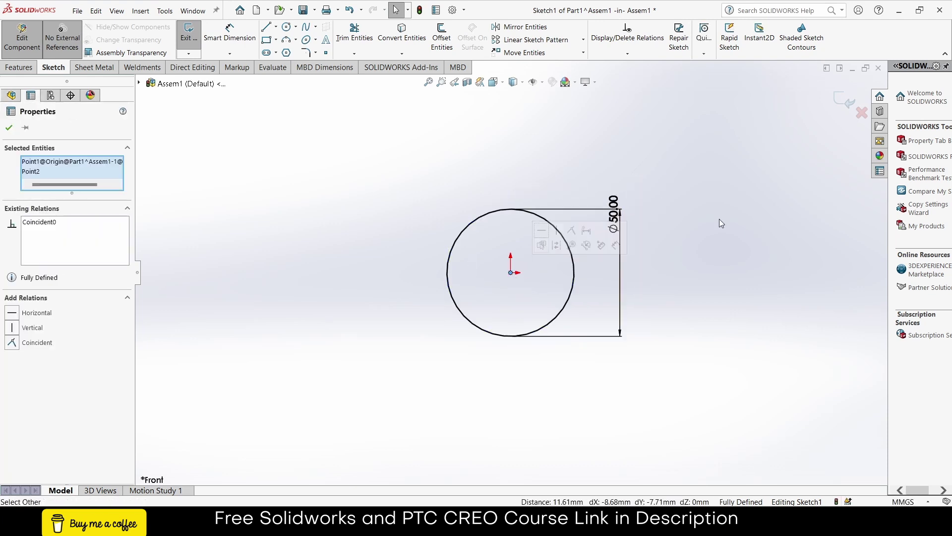
left_click(9, 125)
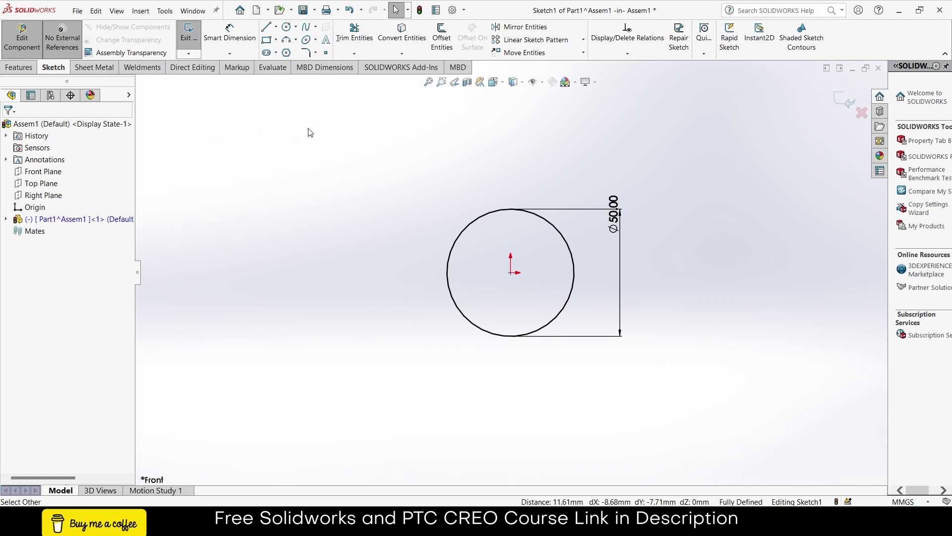
- Extrude the circle 50 mm with the Mid Plane end condition
left_click(19, 67)
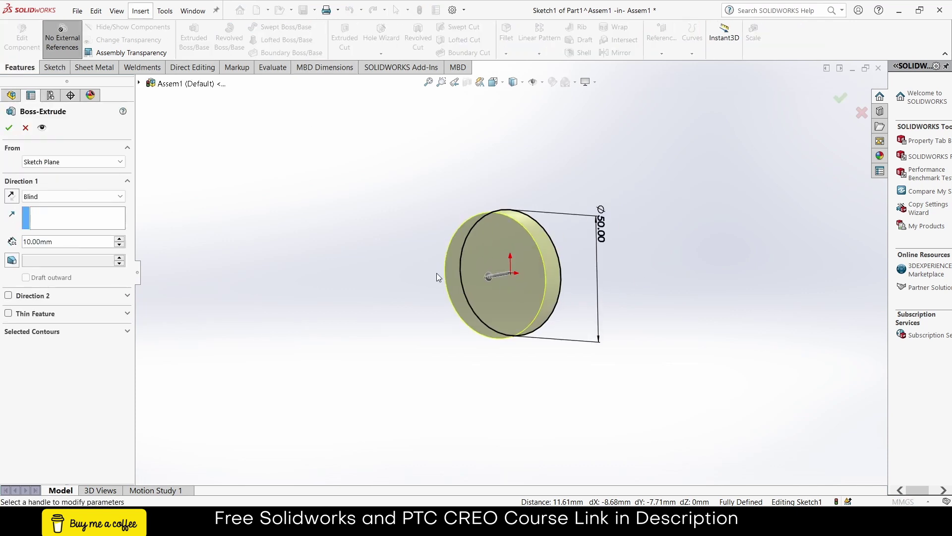
type("50")
key("Return")
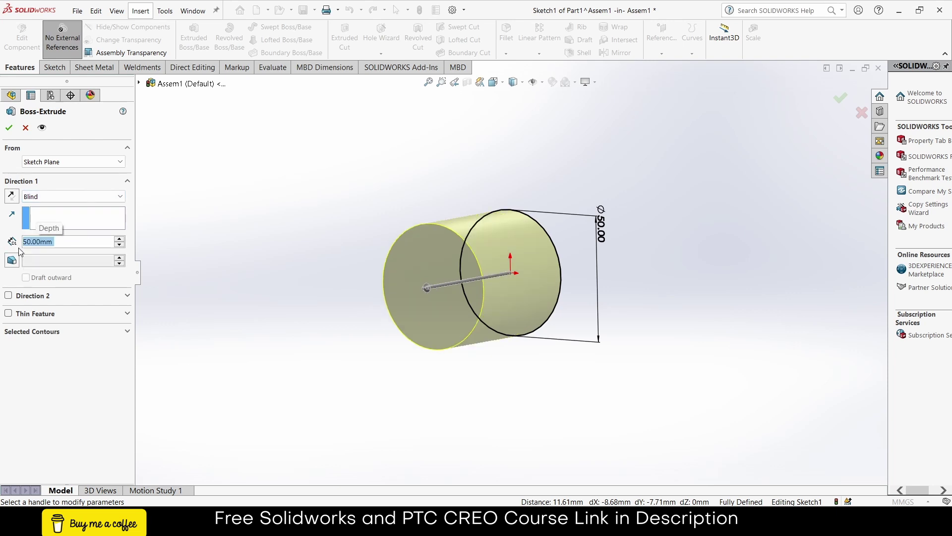
left_click(59, 199)
left_click(56, 248)
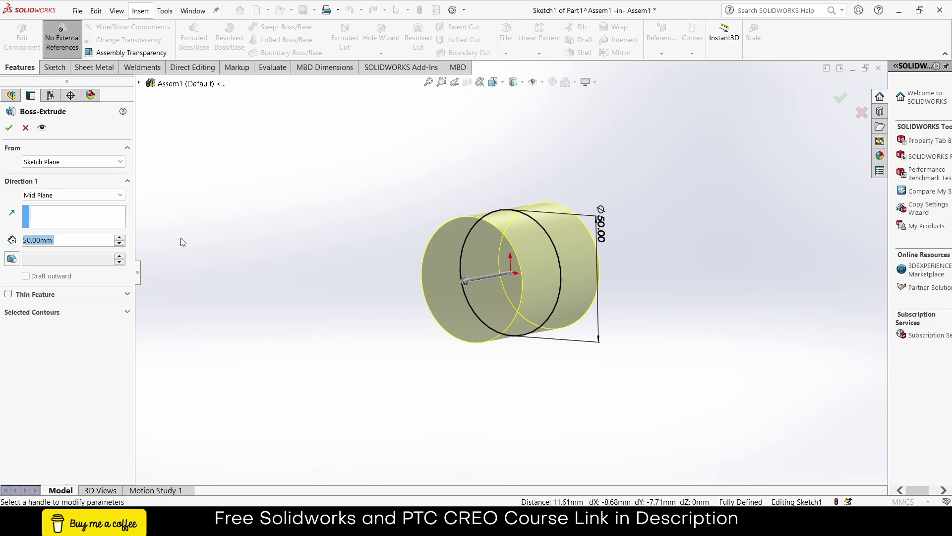
left_click(8, 127)
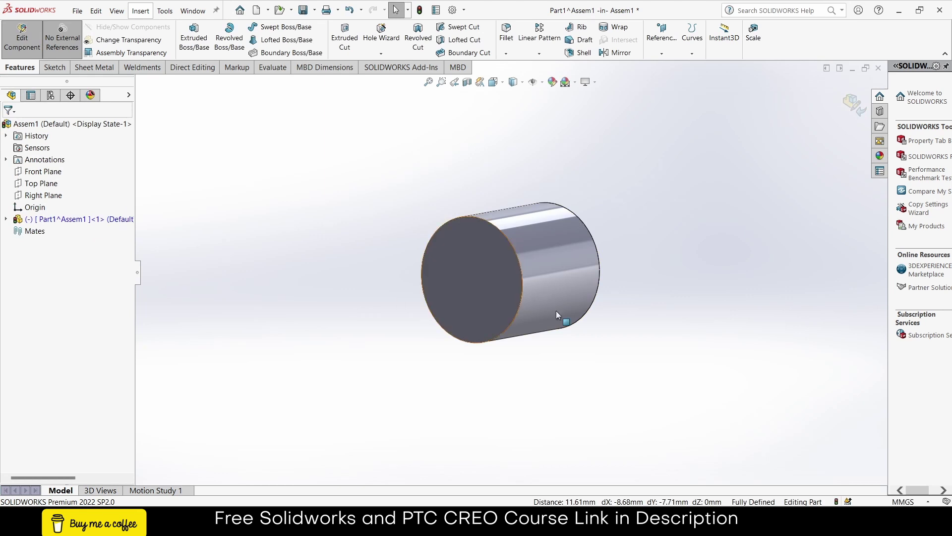
- On the cylinder's front end face, sketch a straight slot downward from the origin, about 114 mm between centres and 58 mm wide
left_click(496, 287)
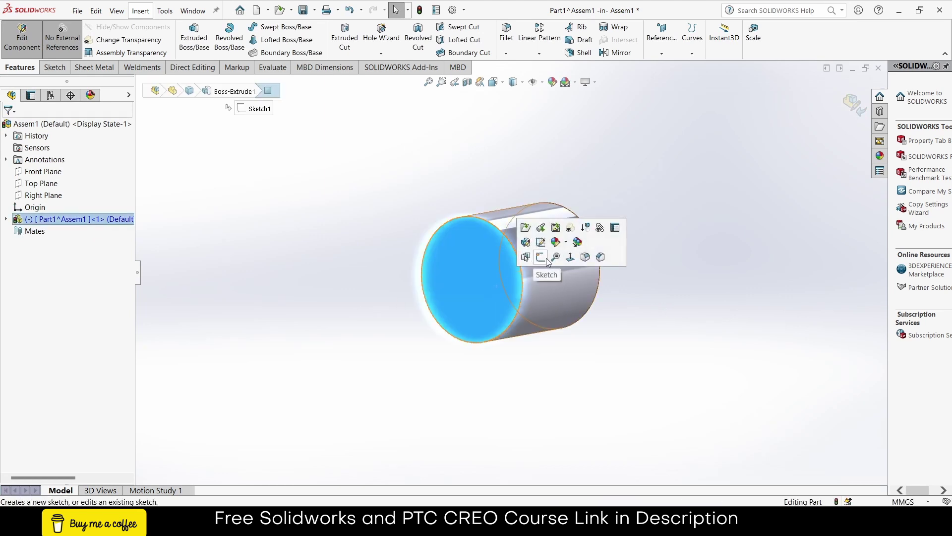
left_click(546, 258)
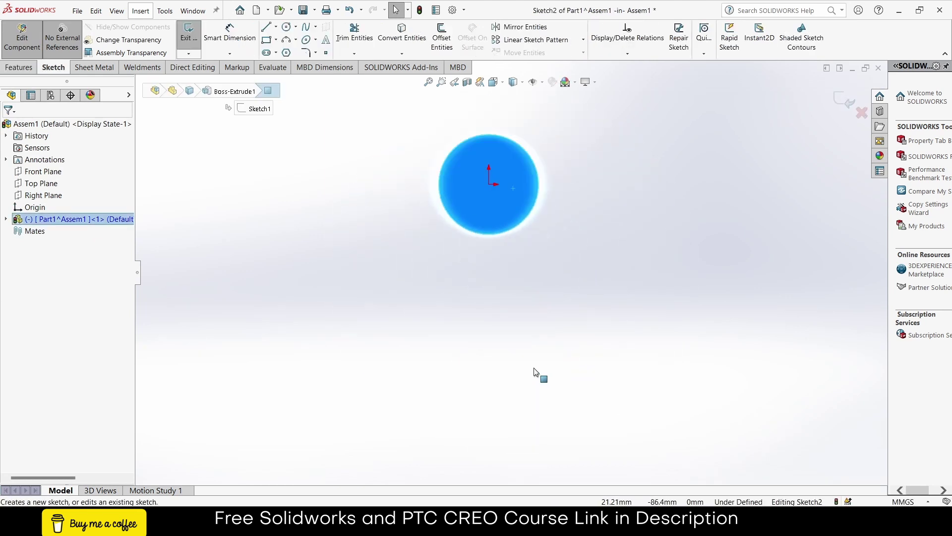
left_click(489, 184)
left_click(489, 412)
left_click(548, 420)
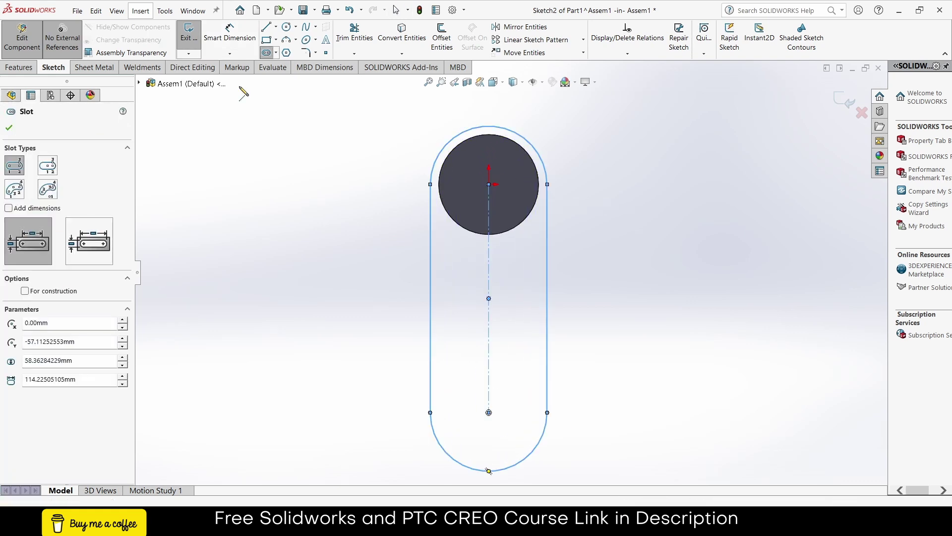
- Dimension the slot's centre-to-centre length as 100 mm
left_click(229, 32)
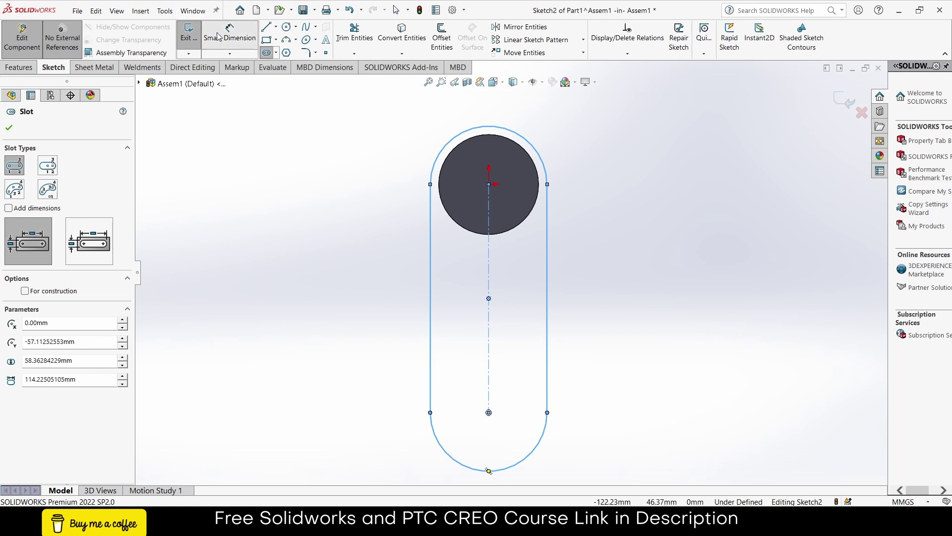
left_click(487, 271)
left_click(597, 280)
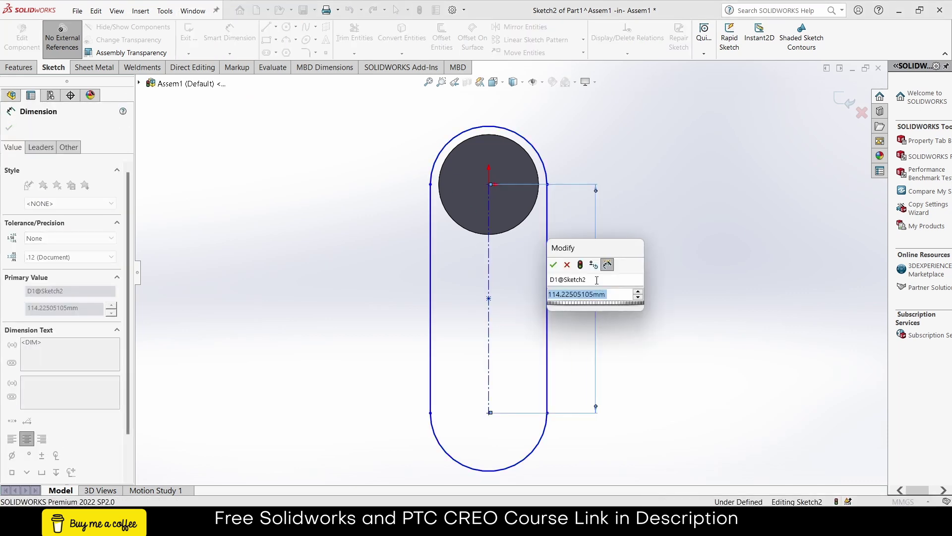
type("100")
key("Return")
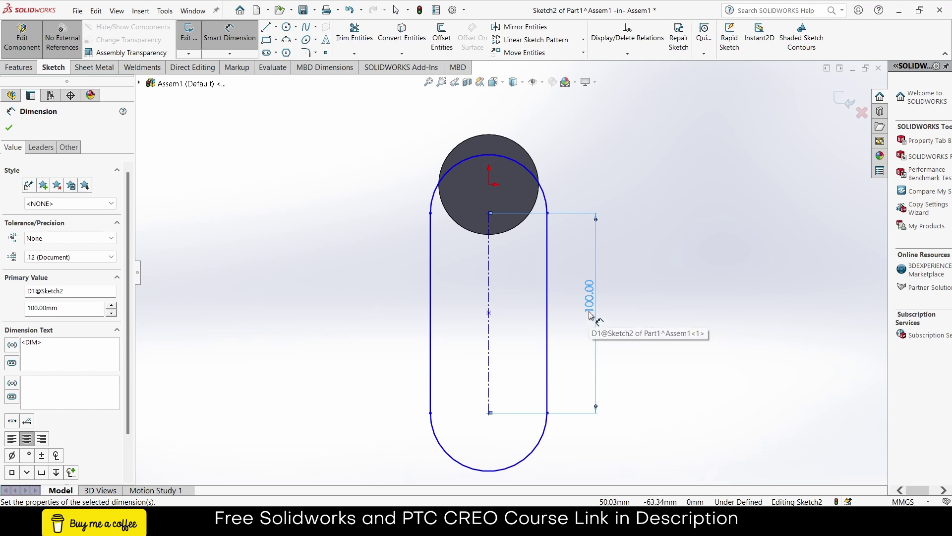
key("Escape")
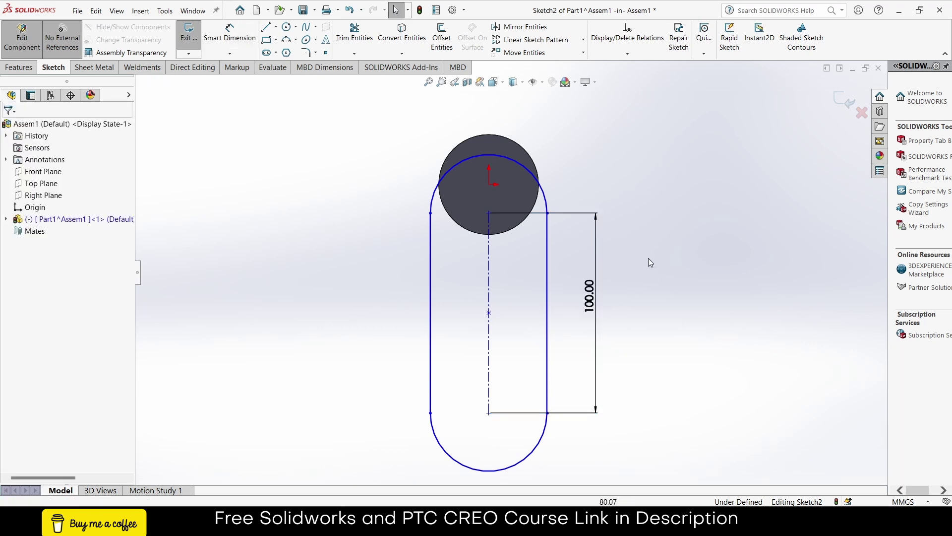
- Make the slot's upper centre point coincident with the origin
left_click(490, 213)
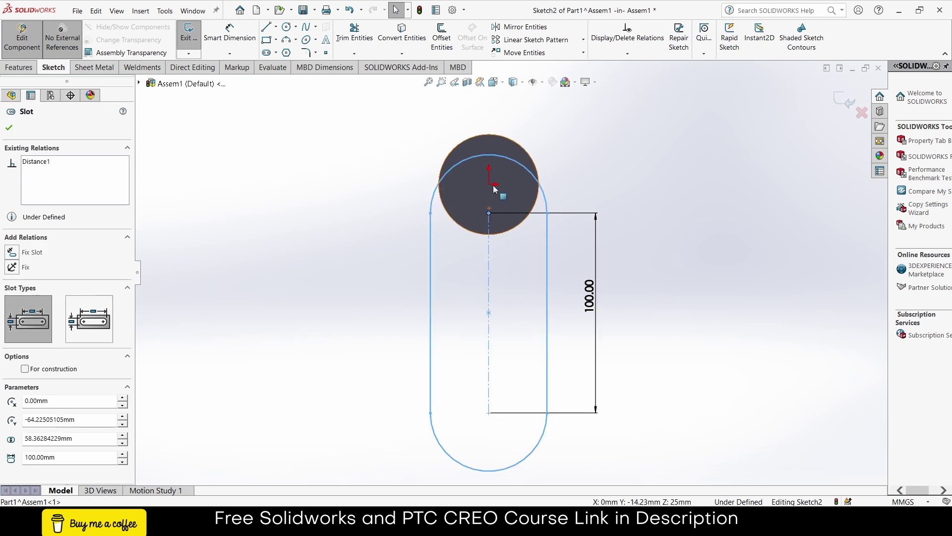
left_click(490, 185, "ctrl")
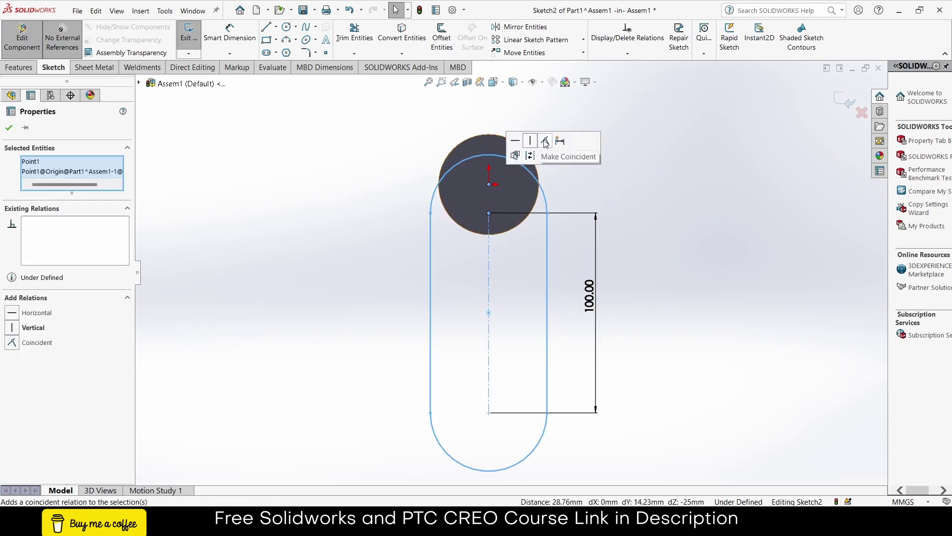
left_click(545, 144)
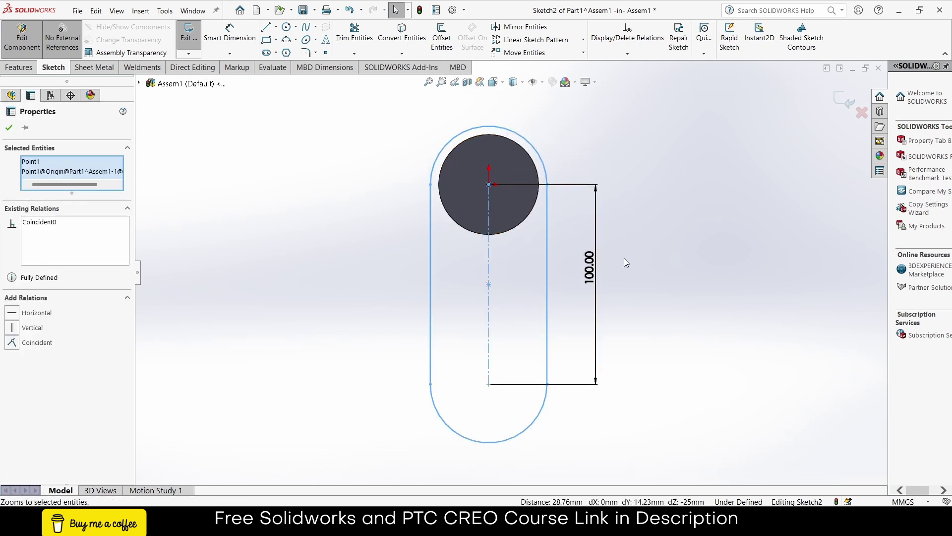
- Dimension the slot's upper end arc with a 25 mm radius
left_click(235, 46)
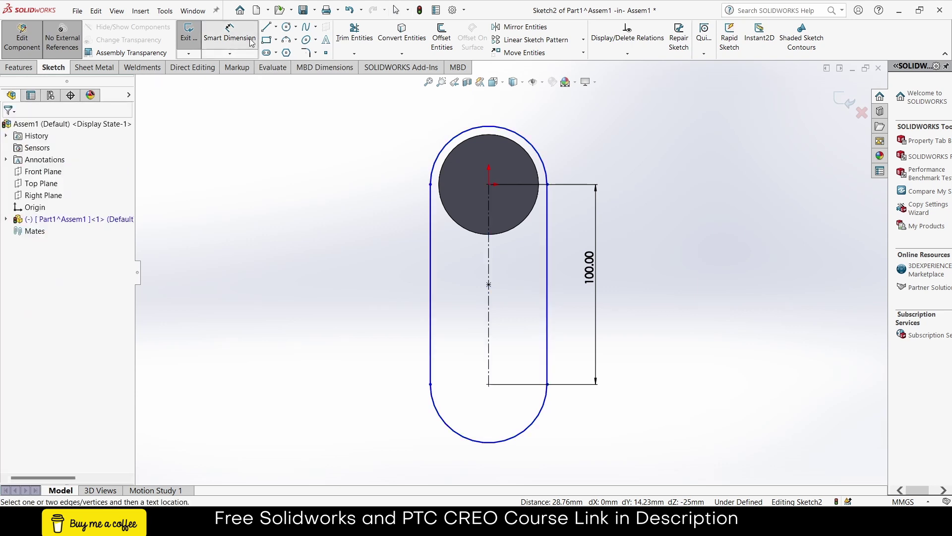
left_click(545, 157)
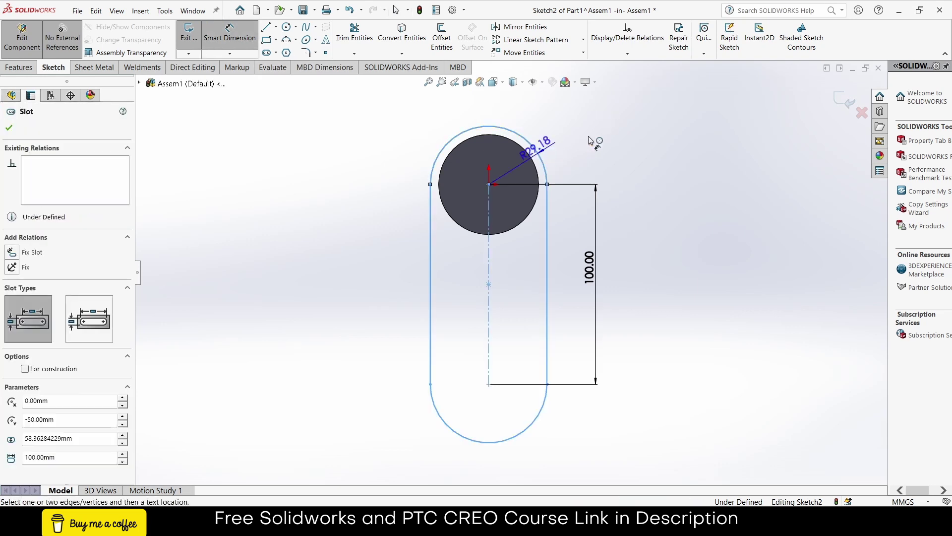
left_click(603, 132)
type("25")
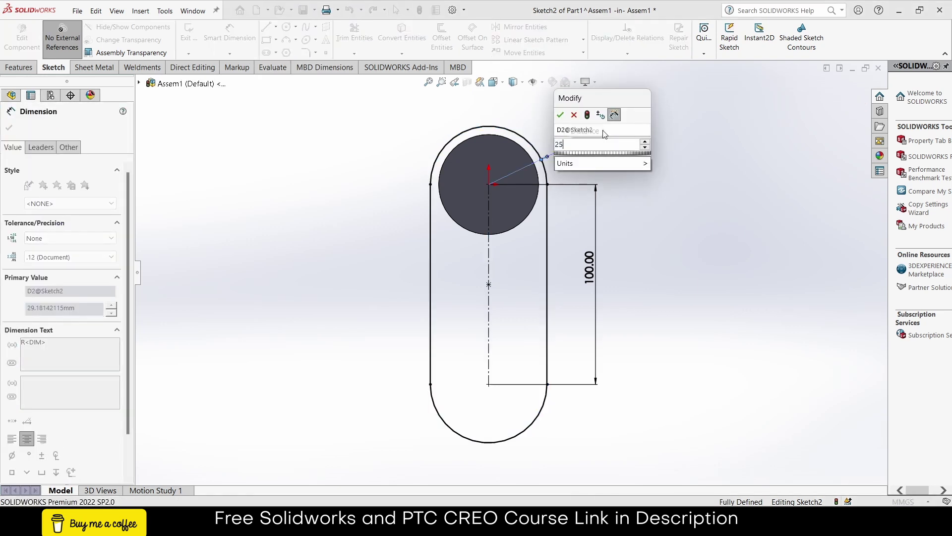
key("Return")
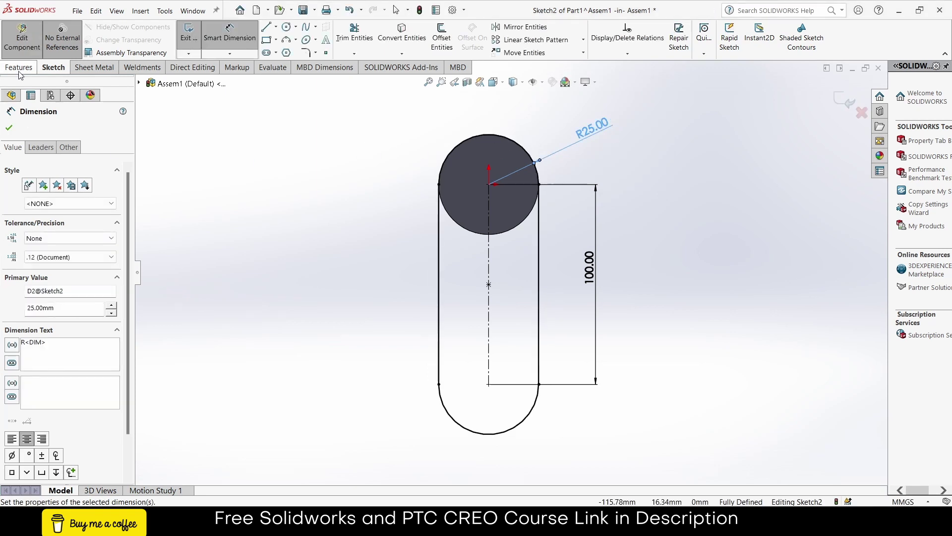
- Extrude the slot profile as a Blind boss 5 mm deep, merged with the cylinder
left_click(14, 70)
left_click(194, 37)
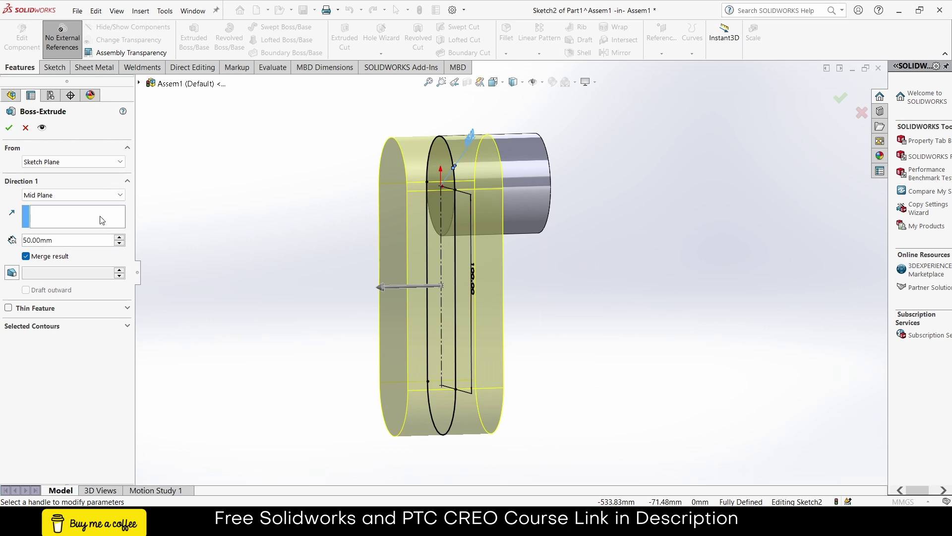
left_click(74, 195)
left_click(80, 206)
type("5")
left_click(8, 127)
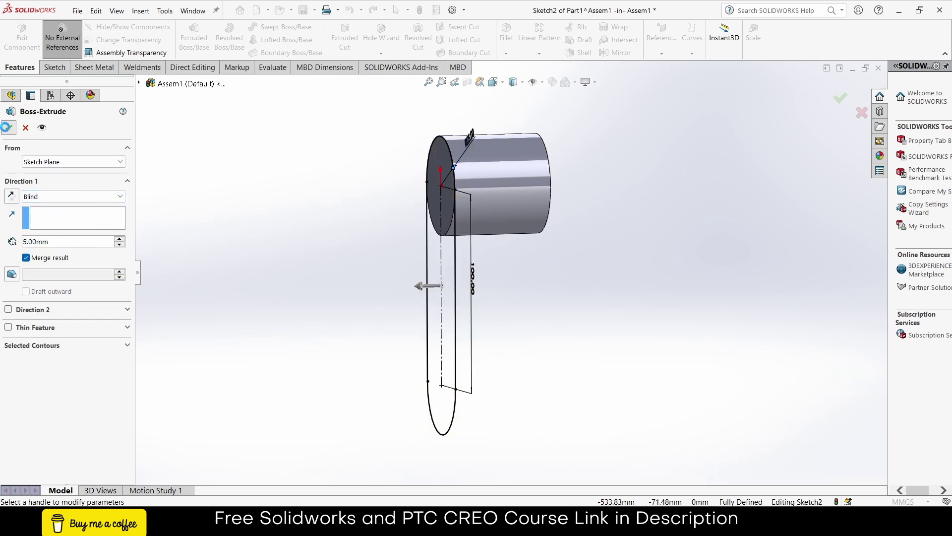
- Start a sketch on the arm's cylinder-side face and draw a vertical centerline from the origin to the arm's lower end
mouse_move(410, 316)
middle_mouse_down()
mouse_move(463, 333)
mouse_move(540, 334)
mouse_move(516, 315)
mouse_move(449, 331)
mouse_move(421, 327)
middle_mouse_up()
left_click(422, 328)
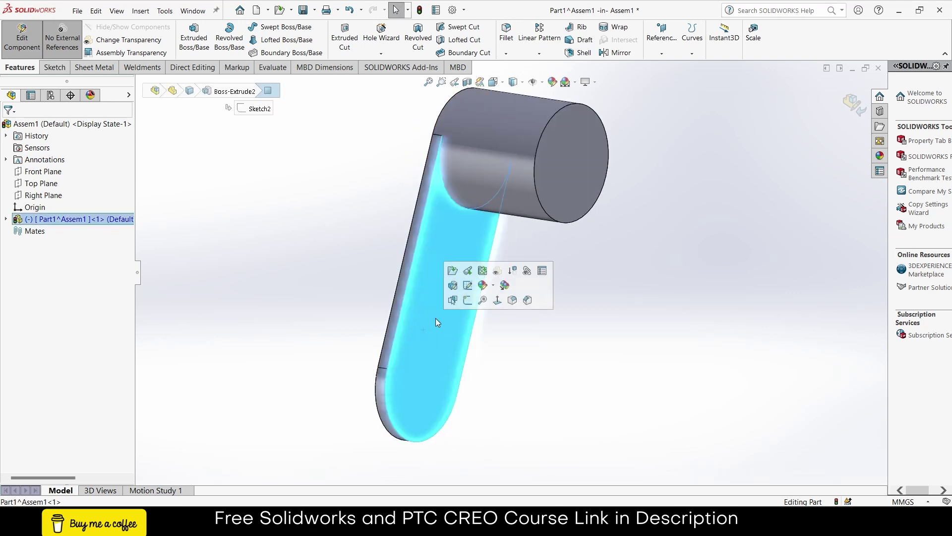
left_click(473, 301)
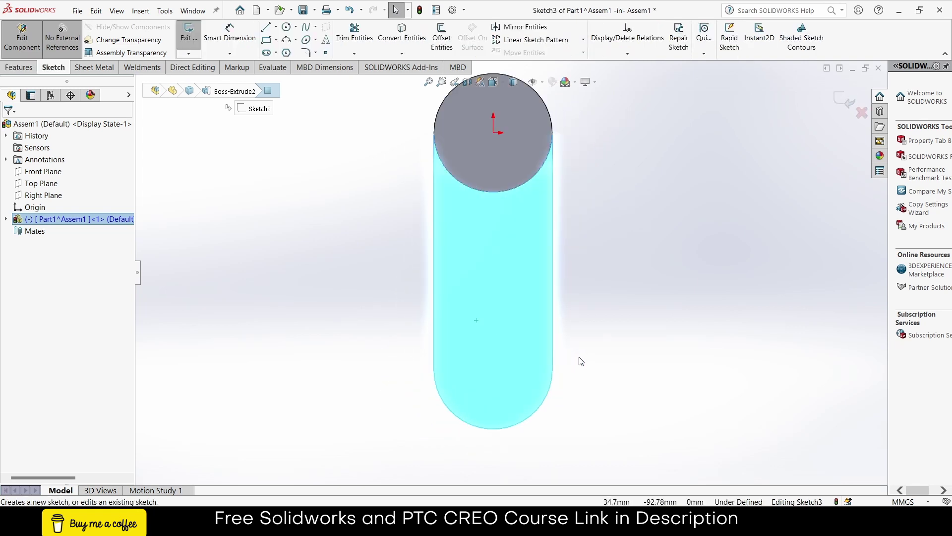
left_click(296, 43)
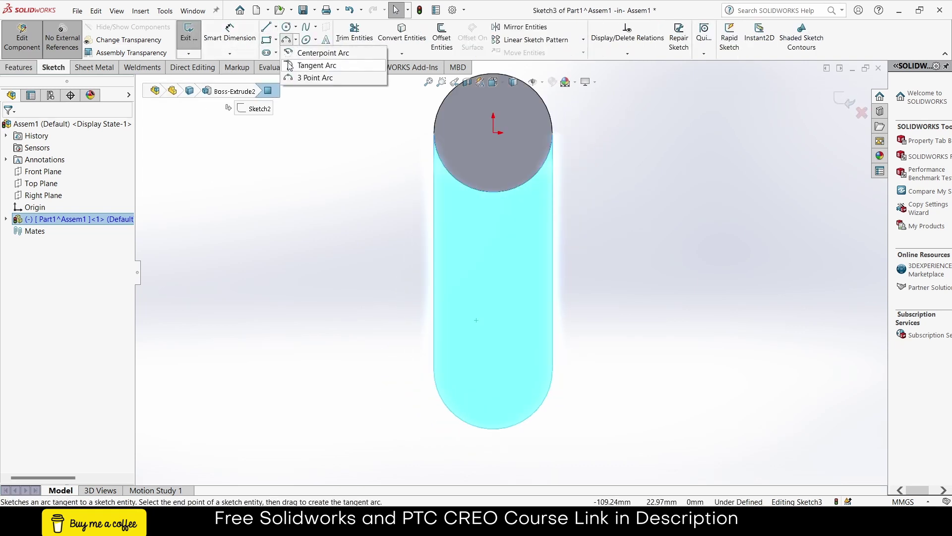
left_click(276, 28)
left_click(285, 37)
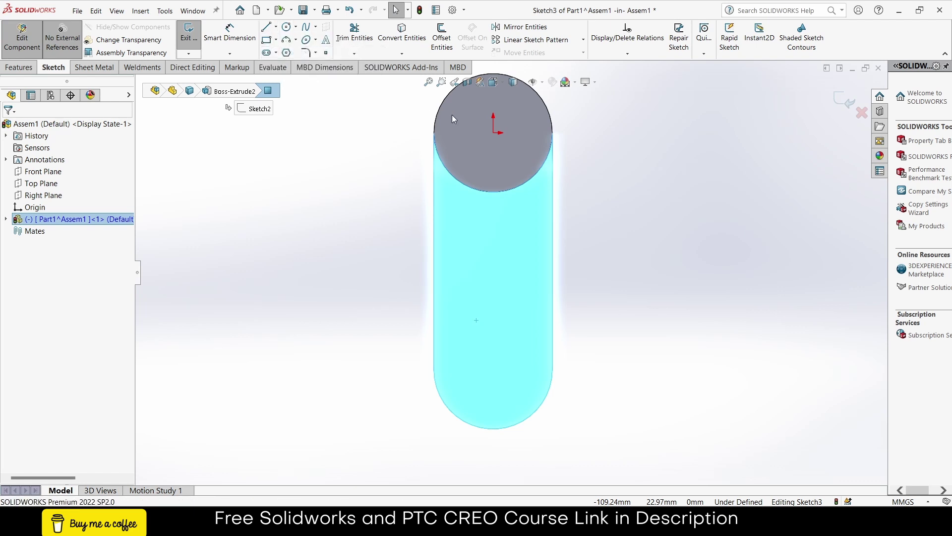
left_click(493, 132)
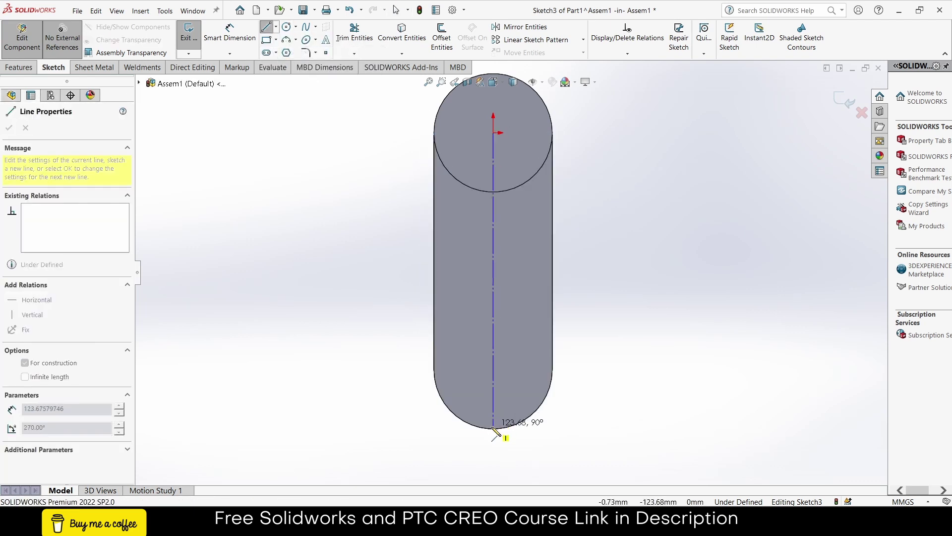
left_click(493, 428)
key("Escape")
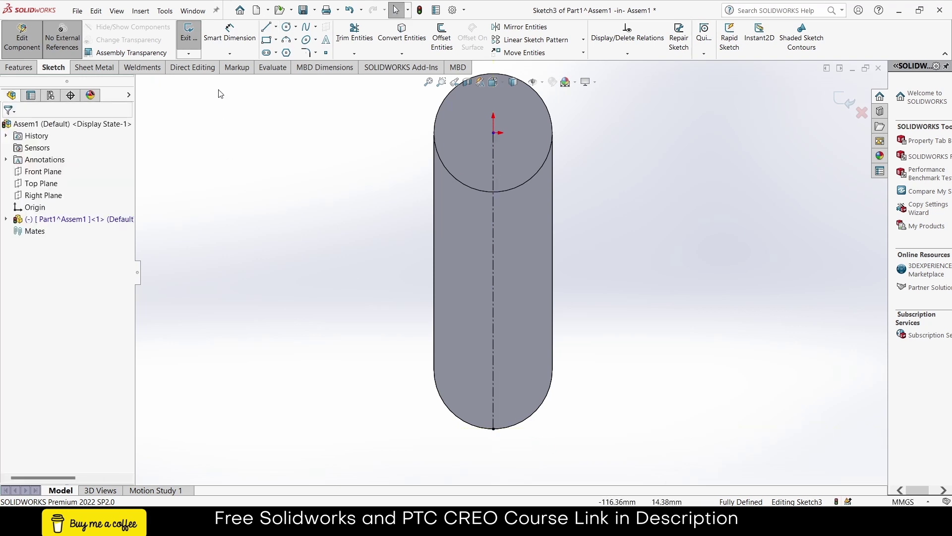
- Sketch a lower semicircular centerpoint arc of about 75 mm radius, centred on the centerline midway down the arm
left_click(296, 40)
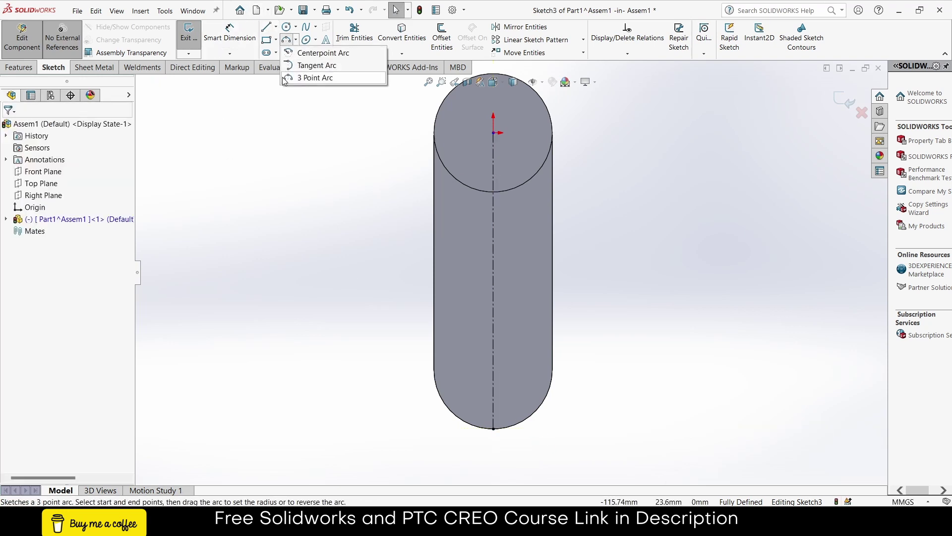
left_click(313, 53)
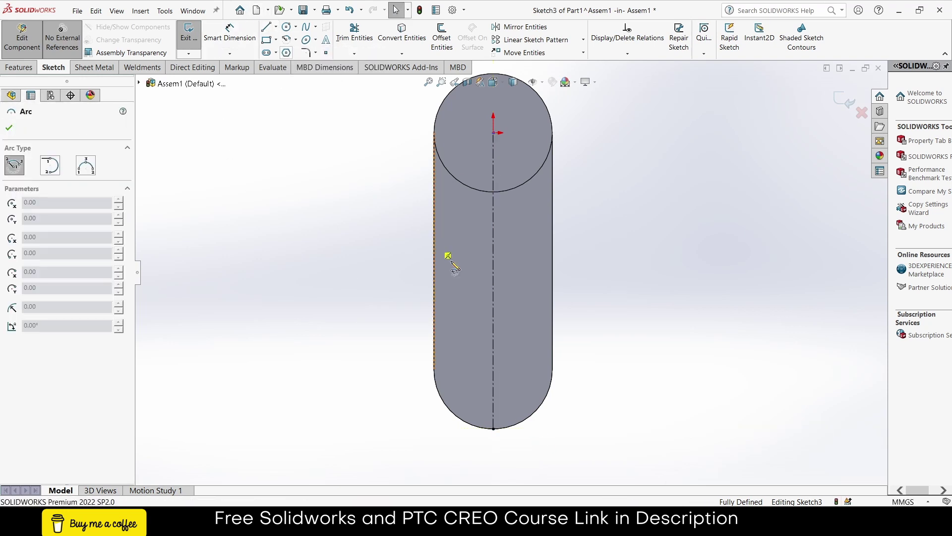
left_click(493, 289)
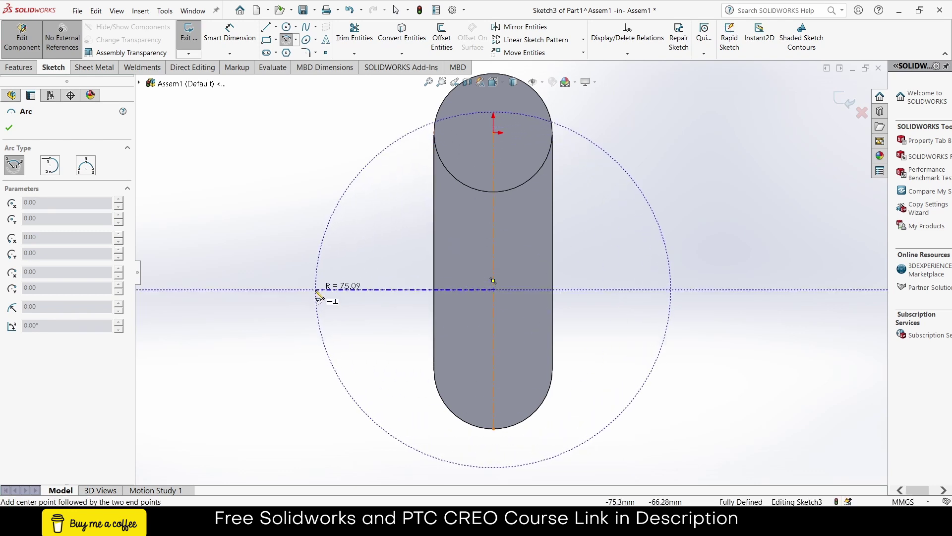
left_click(317, 292)
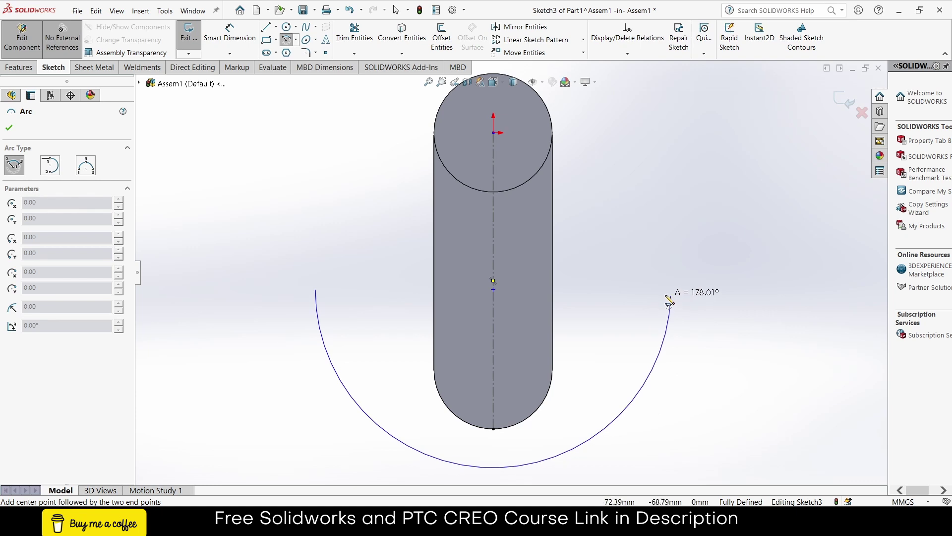
left_click(676, 296)
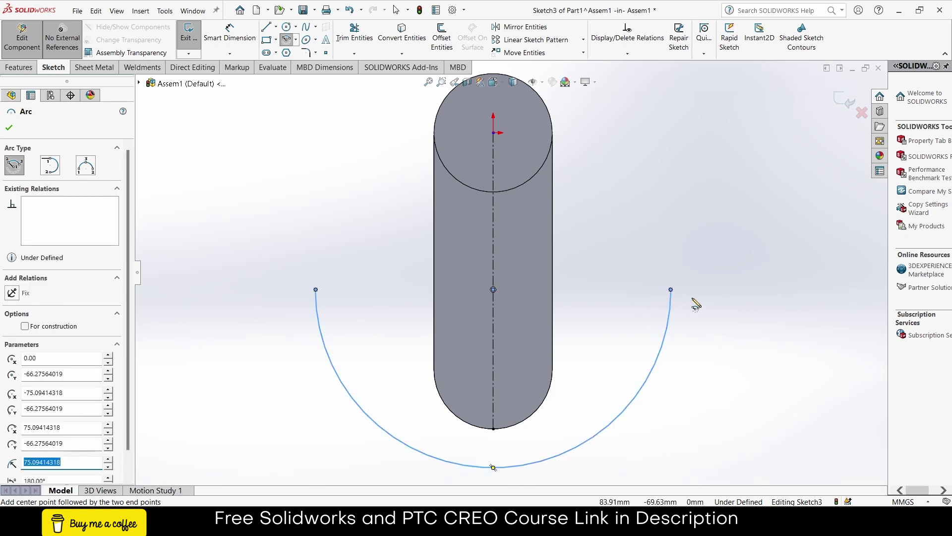
- Close the semicircle with a horizontal line joining the arc's two endpoints
left_click(267, 27)
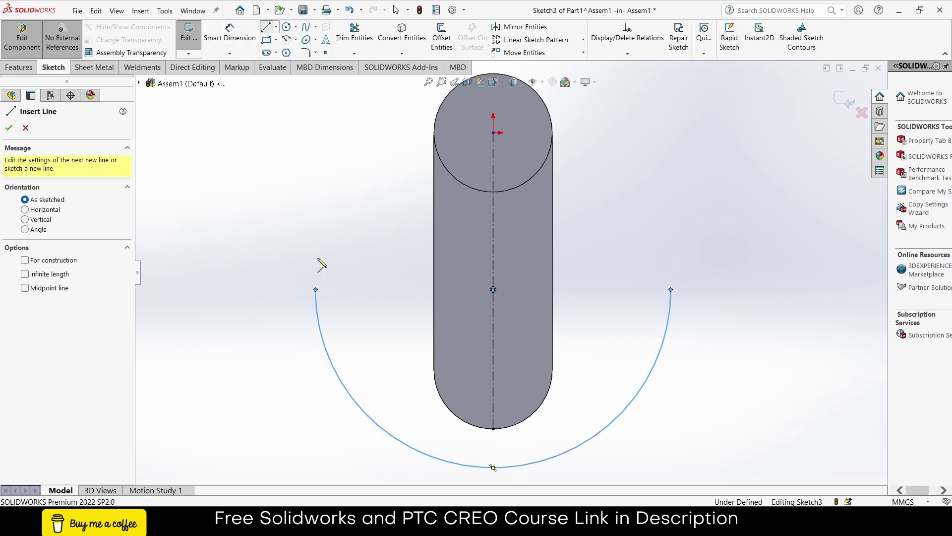
left_click(316, 290)
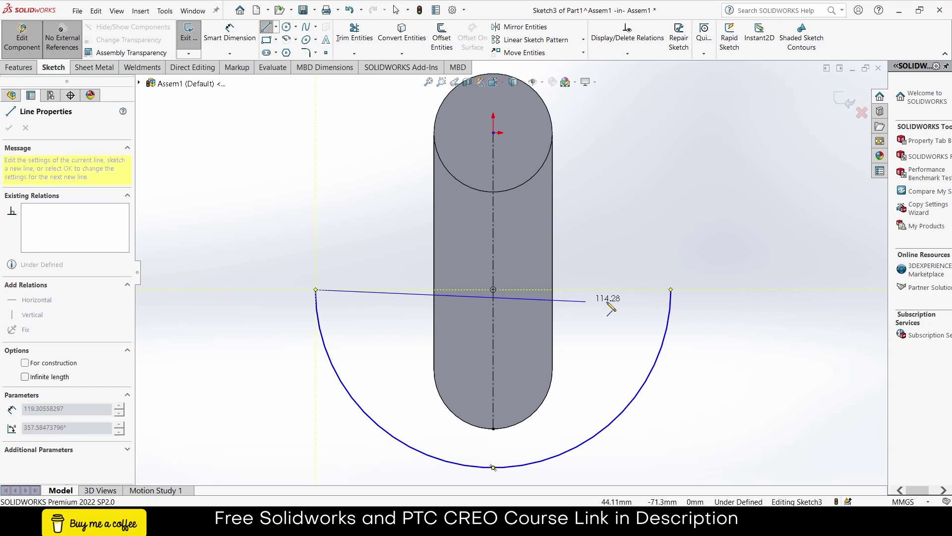
left_click(671, 290)
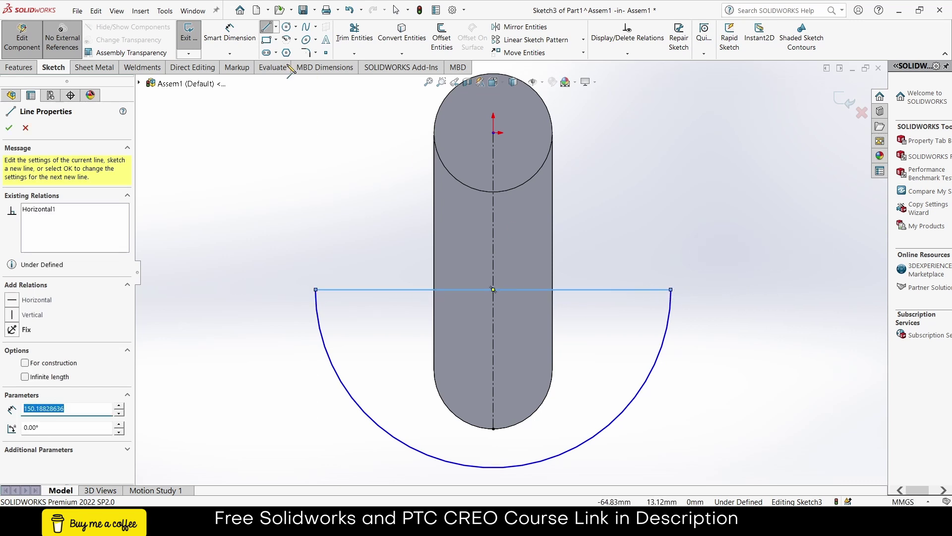
- Dimension the distance from the centerline's upper endpoint to the semicircle's straight edge as 65 mm
left_click(231, 37)
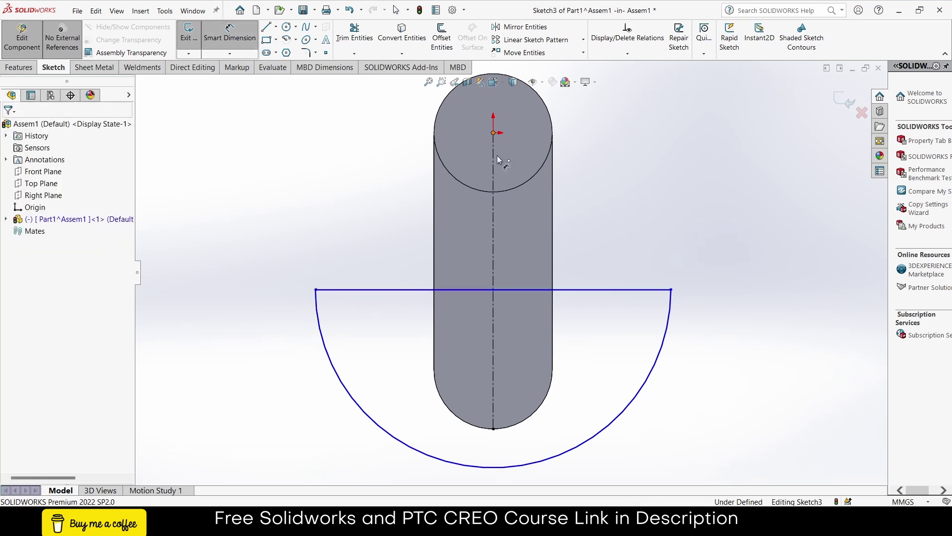
left_click(493, 132)
left_click(668, 289)
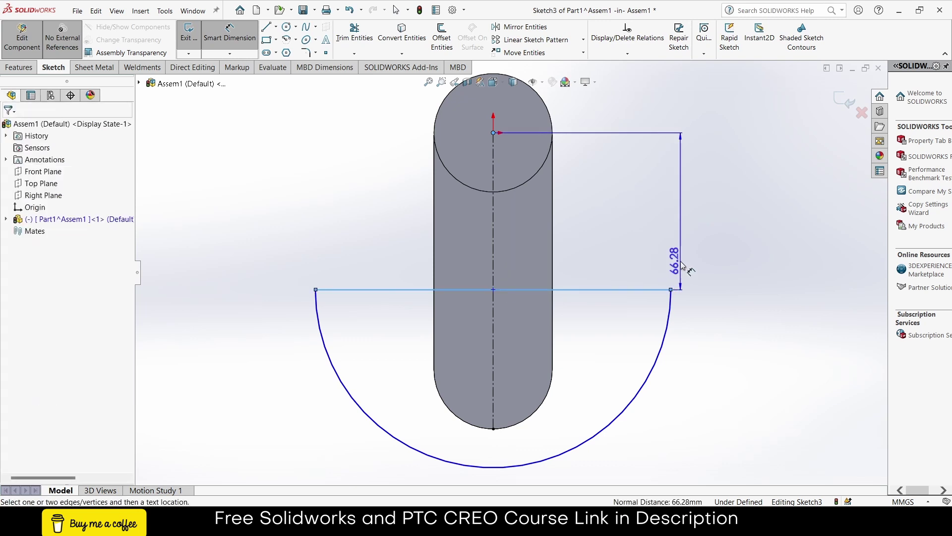
left_click(682, 268)
key("Return")
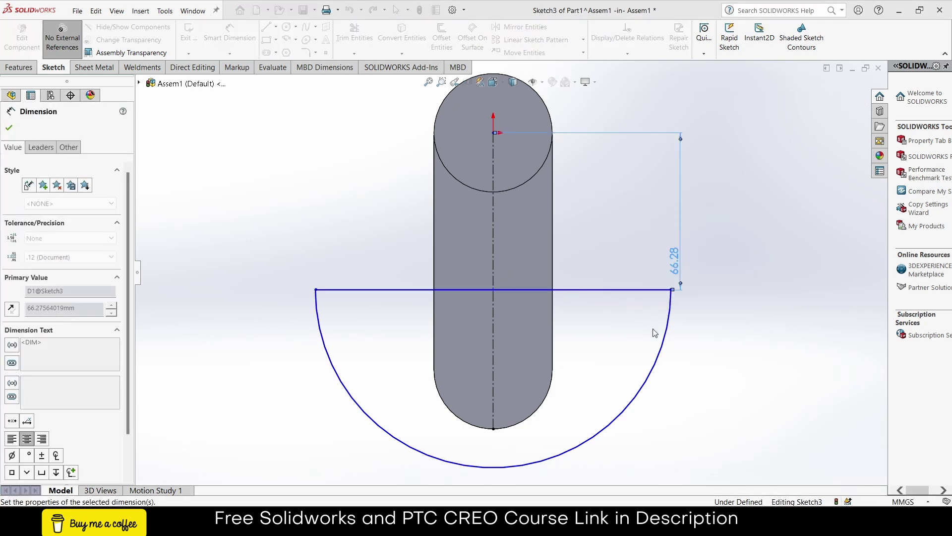
- Dimension the semicircular arc with a 75 mm radius
left_click(670, 341)
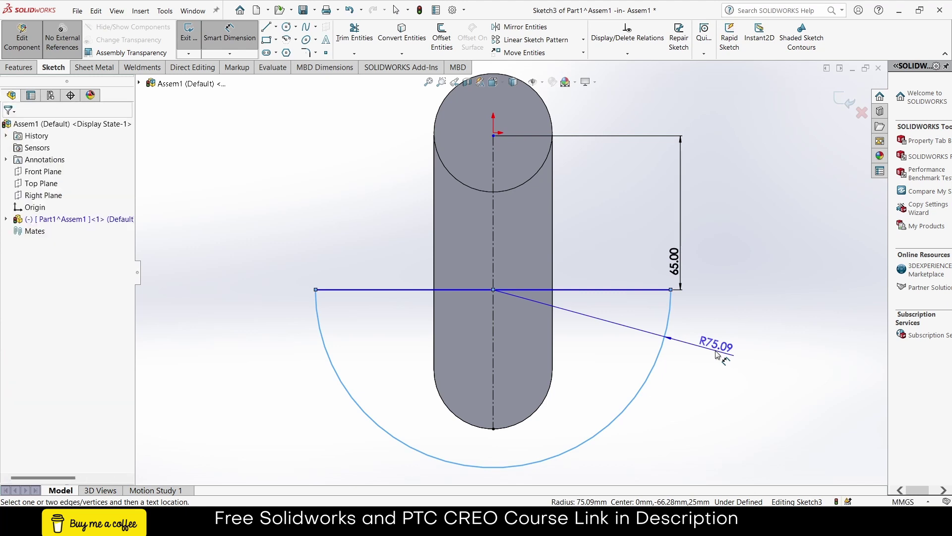
left_click(717, 354)
type("75")
key("Return")
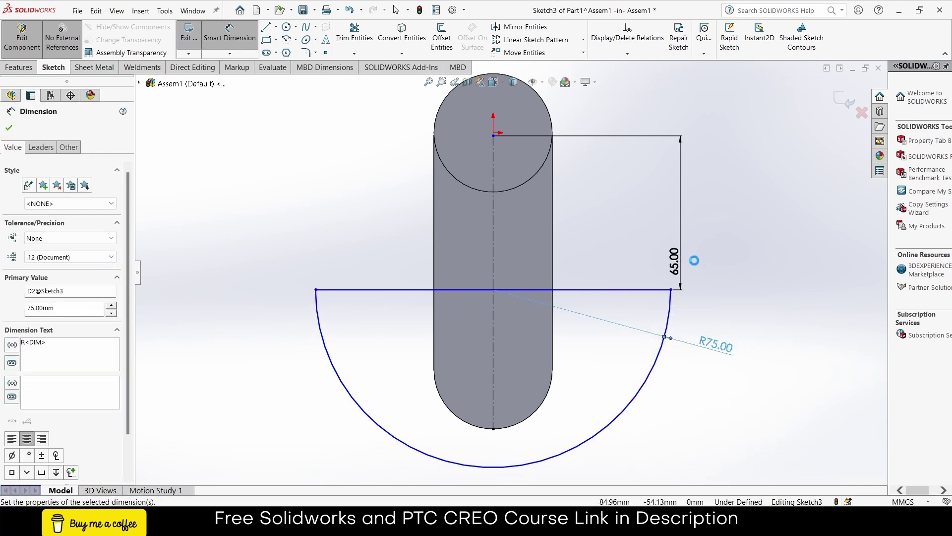
key("Escape")
key("Escape")
- Make the centerline's upper endpoint coincident with the origin
left_click(495, 135)
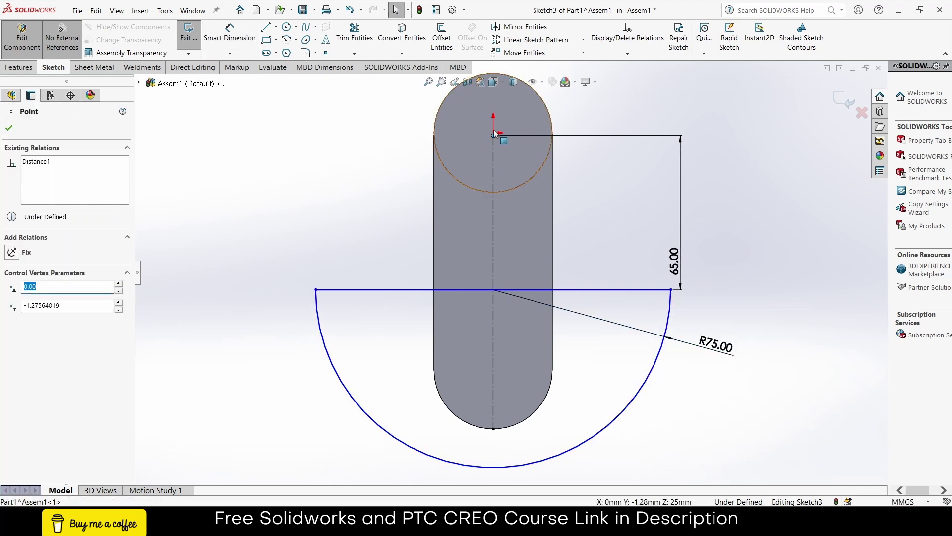
left_click(494, 134, "ctrl")
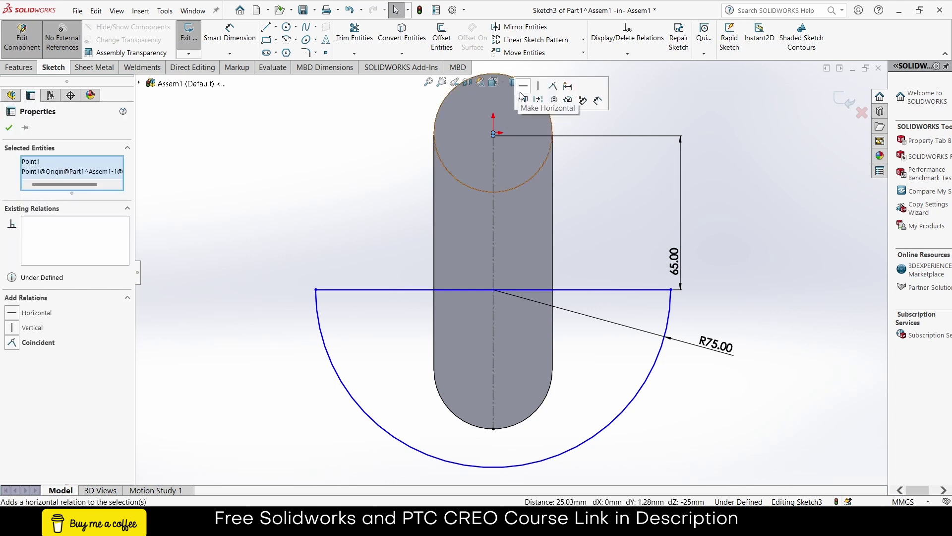
left_click(555, 87)
left_click(763, 221)
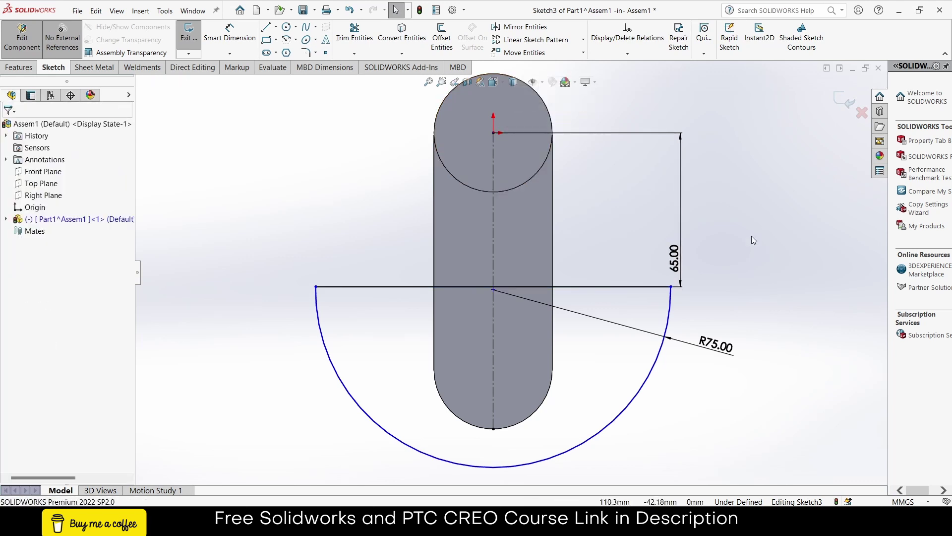
left_click(316, 287)
left_click(671, 287, "ctrl")
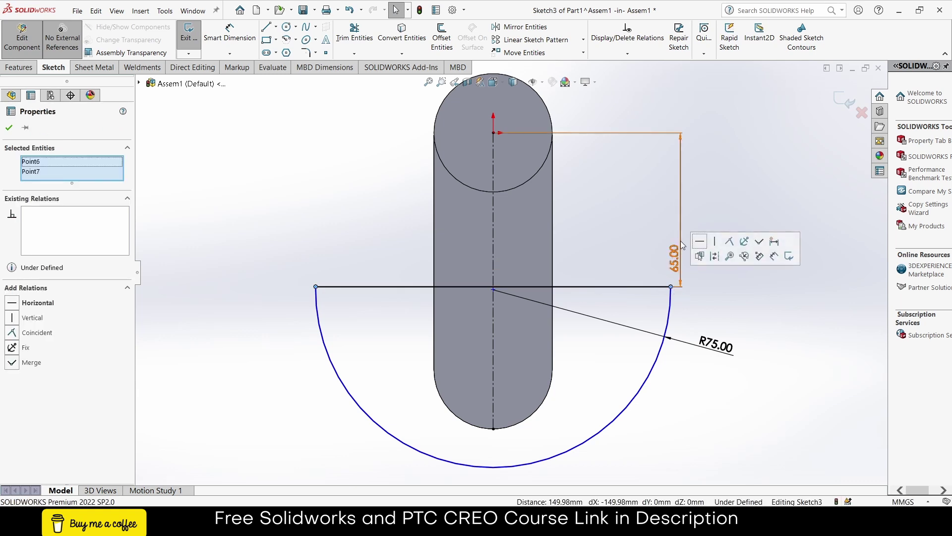
left_click(753, 330)
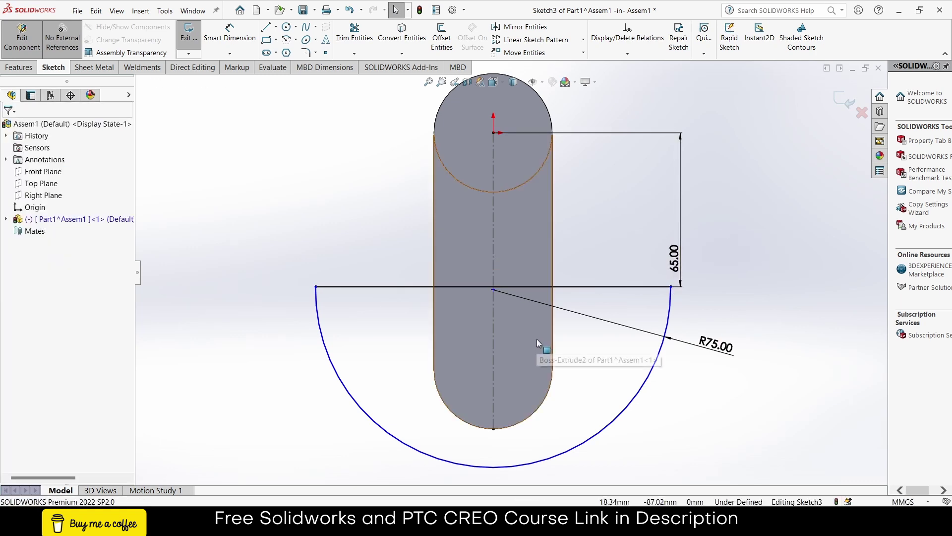
left_click(629, 286)
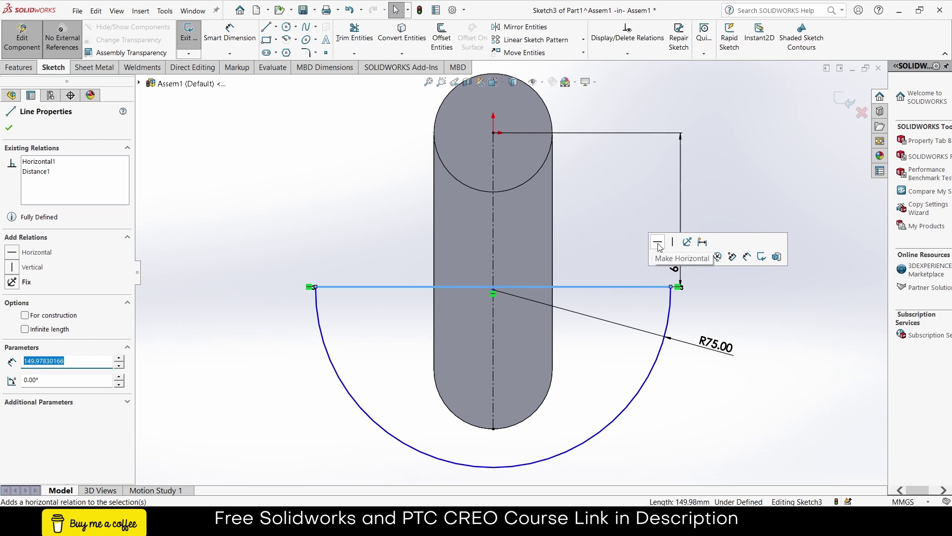
left_click(701, 401)
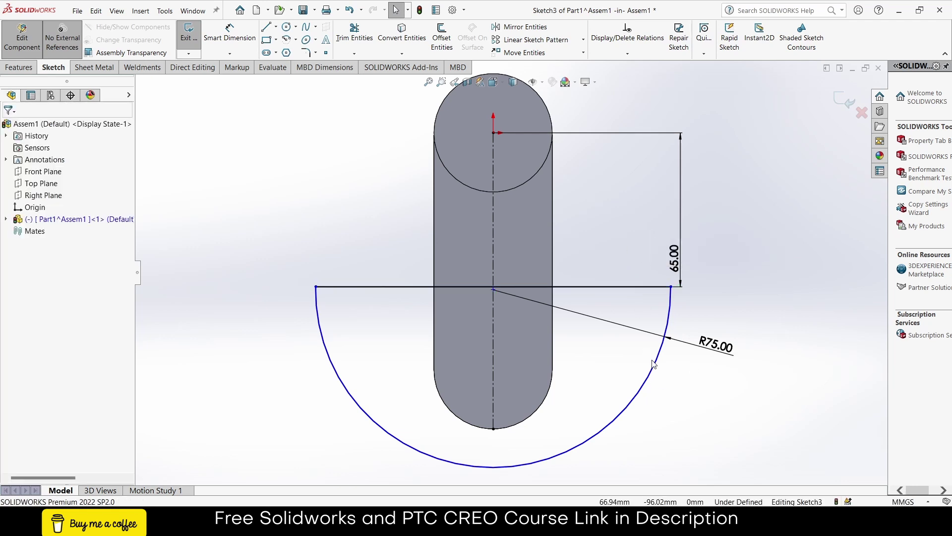
- Fully define all entities in the sketch with automatic relations and dimensions
left_click(629, 54)
left_click(638, 93)
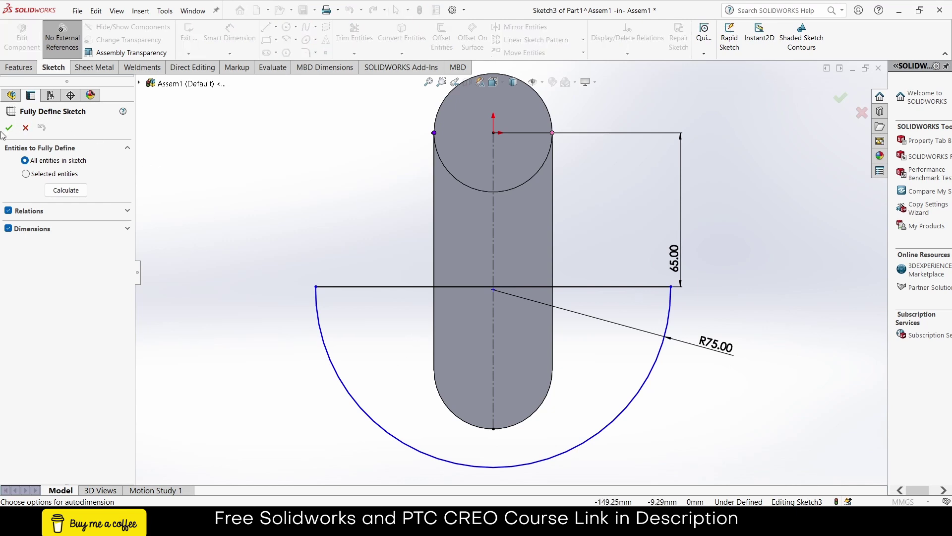
left_click(9, 128)
- Extrude the semicircular profile as a Blind boss 15 mm deep in the reversed direction, merged with the arm
mouse_move(413, 261)
middle_mouse_down()
mouse_move(455, 261)
mouse_move(286, 268)
mouse_move(329, 277)
middle_mouse_up()
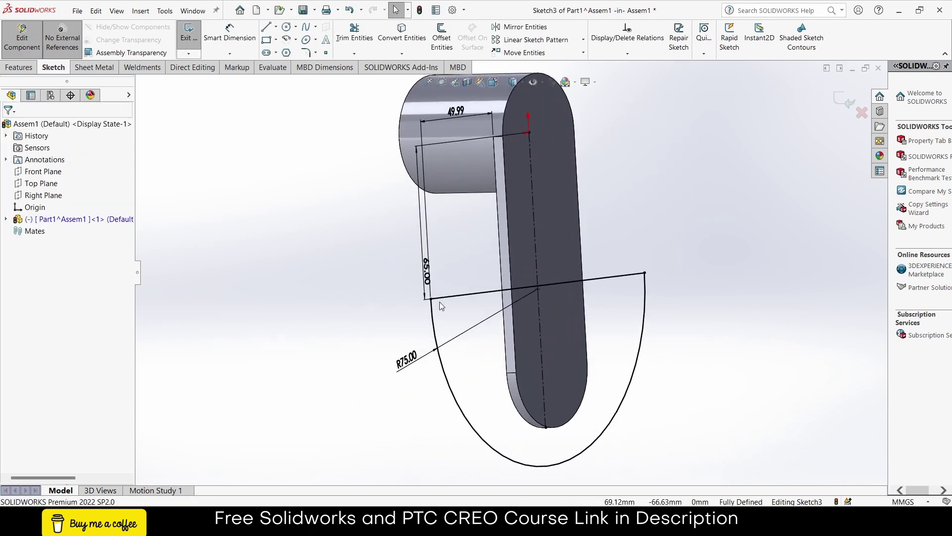
scroll(440, 302, "up", 1)
middle_click_drag(440, 301, 427, 292)
left_click(19, 67)
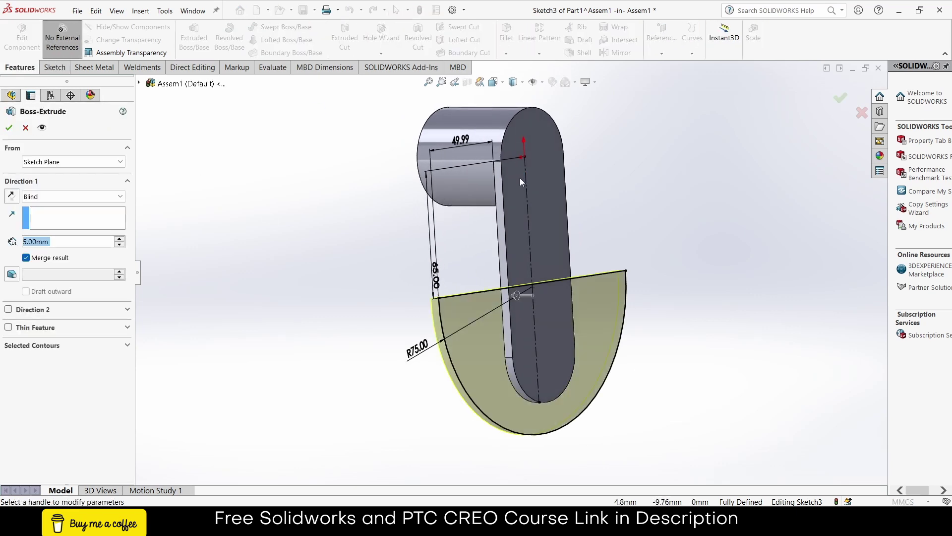
left_click(11, 196)
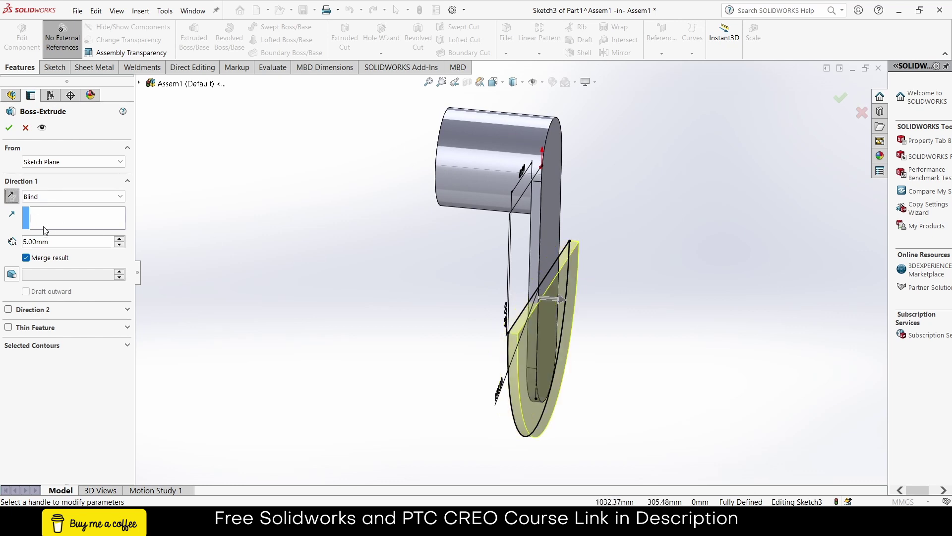
type("10")
key("Return")
type("15")
key("Return")
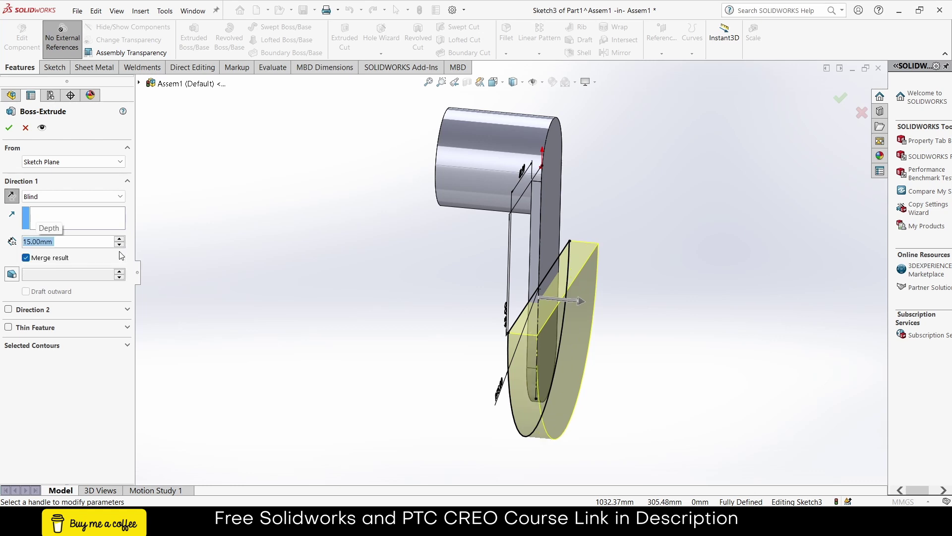
left_click(8, 127)
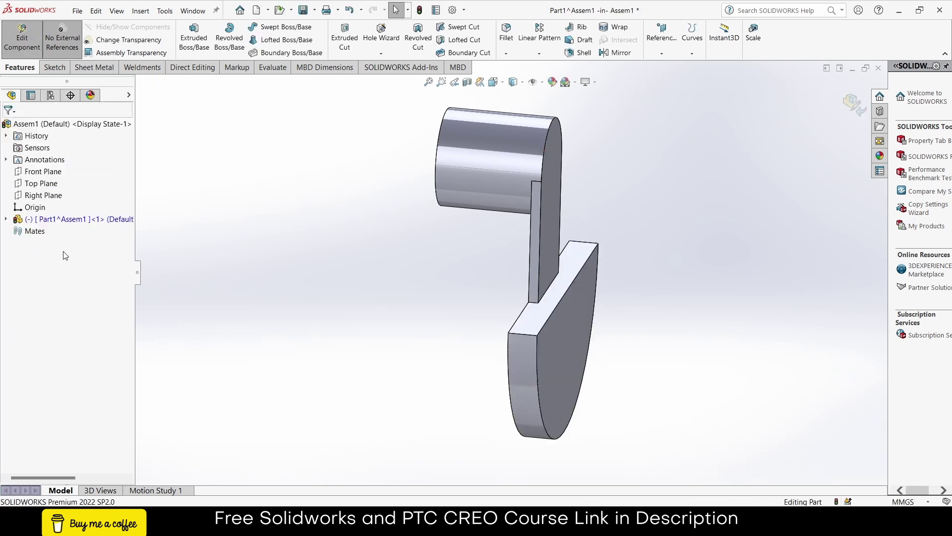
- Change the extrusion depth of the slot-shaped arm, Boss-Extrude2, to 15 mm
left_click(5, 218)
right_click(50, 351)
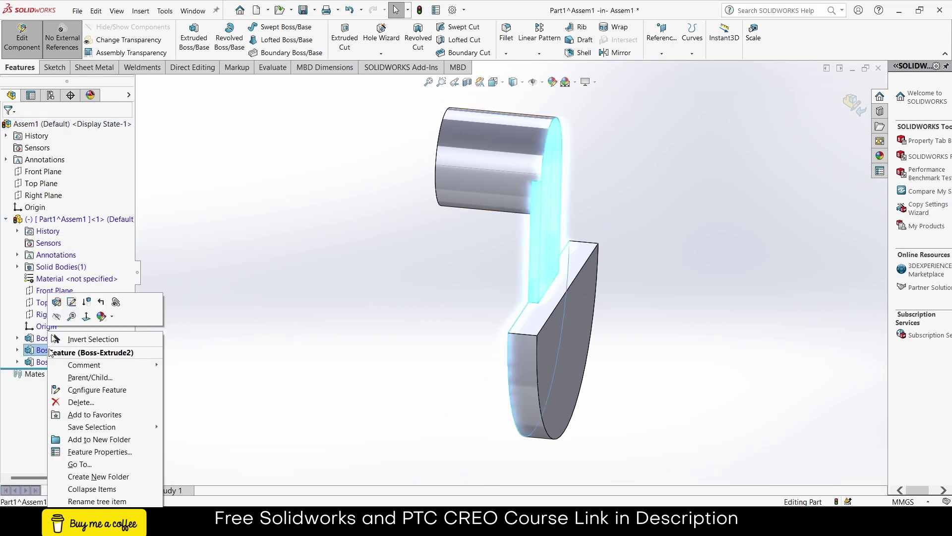
left_click(57, 301)
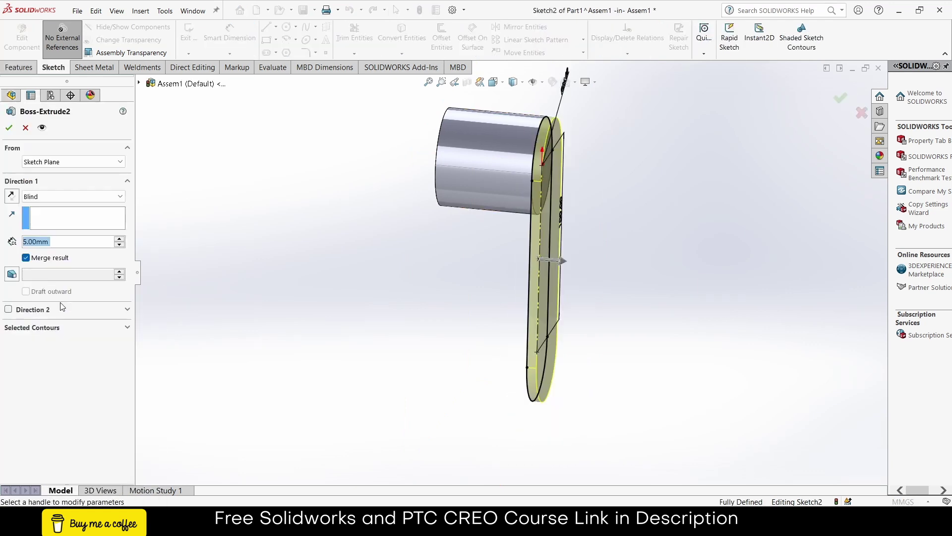
type("15")
key("Return")
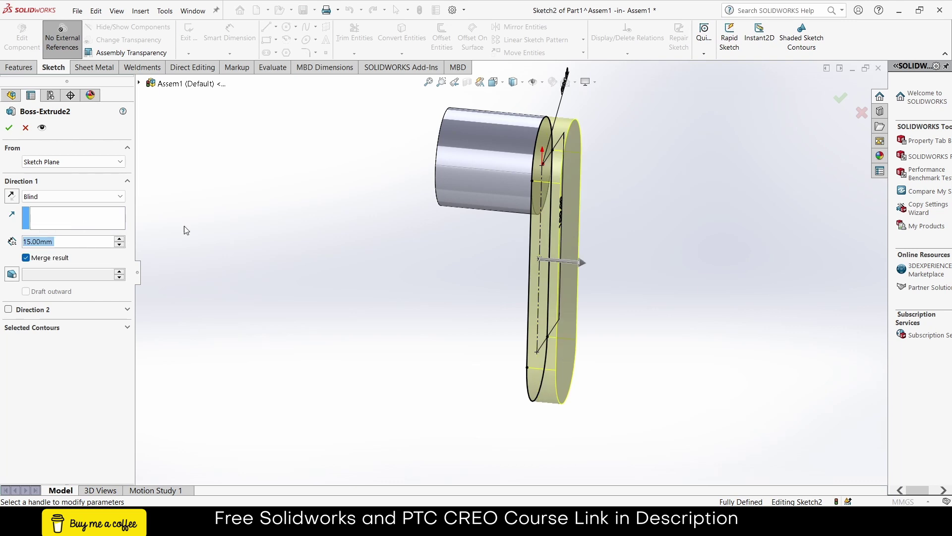
left_click(839, 98)
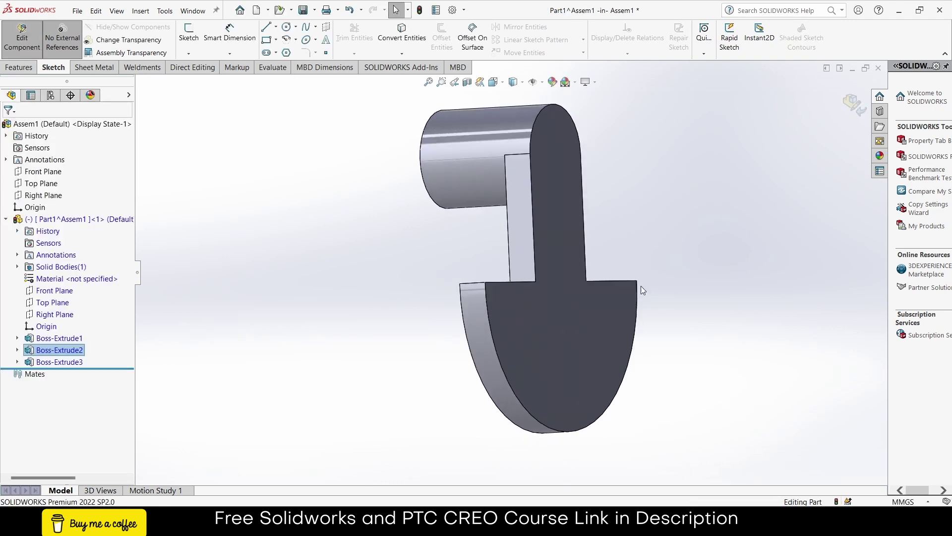
- Chamfer the outer curved edge of the semicircular counterweight, on the side away from the cylinder, with 12 mm distance and 45° angle
left_click(496, 346)
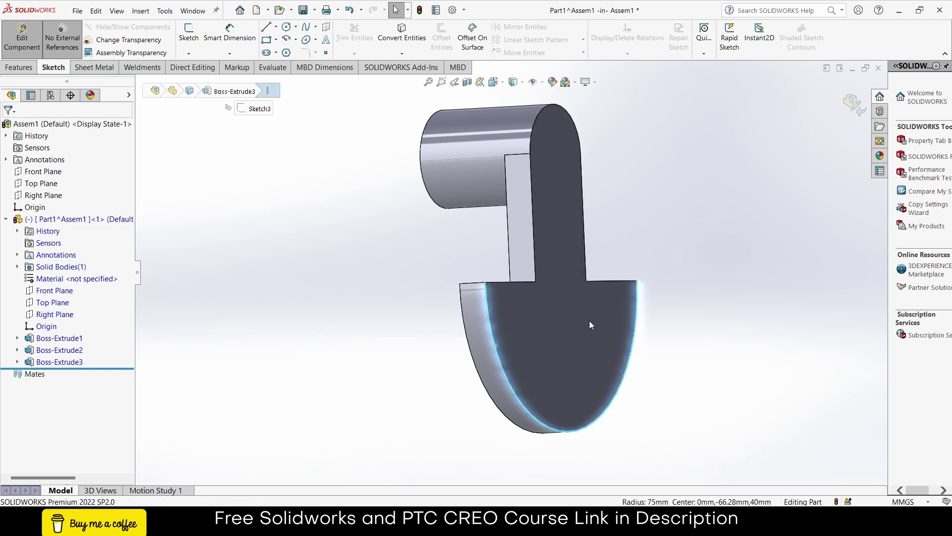
middle_click_drag(427, 380, 459, 343)
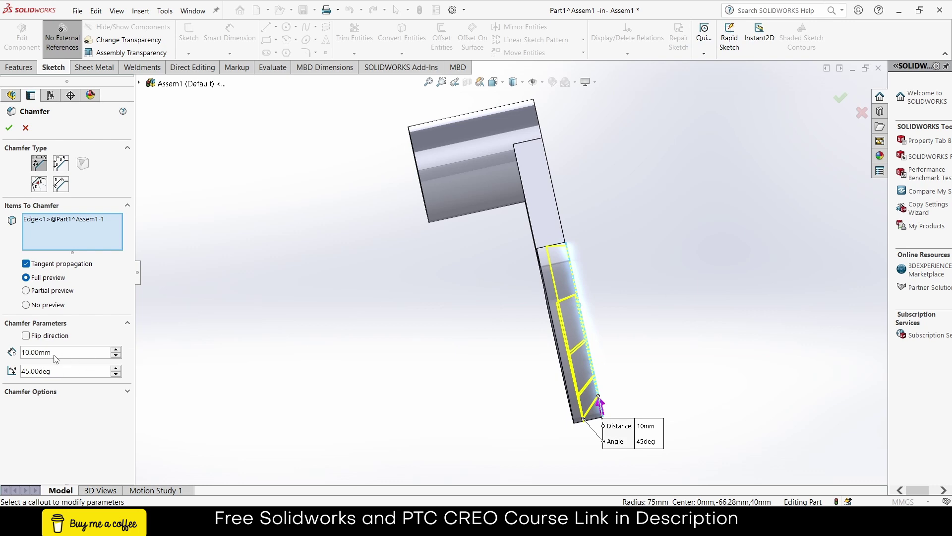
type("12")
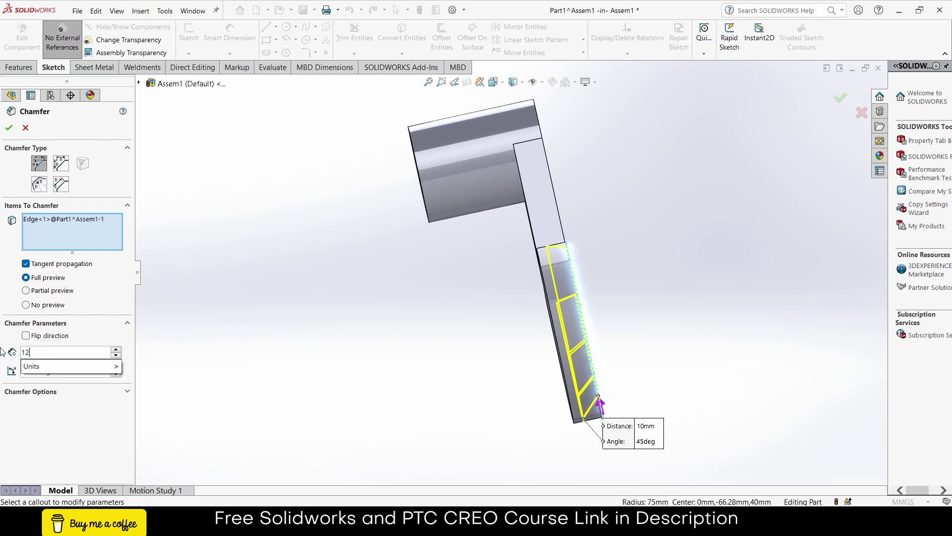
key("Return")
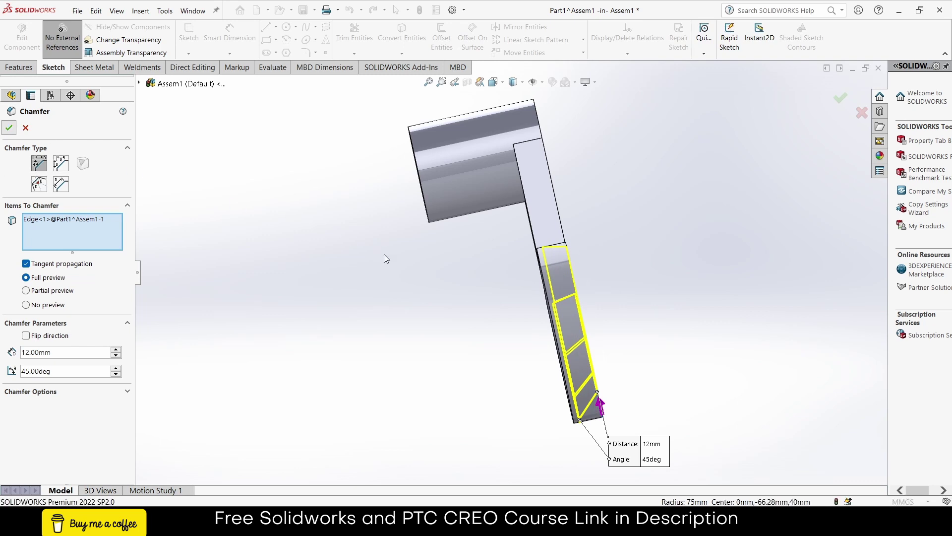
left_click(8, 127)
- Start a sketch on the arm's outer flat face and draw a vertical centerline about 97 mm long down from the origin
middle_click_drag(385, 257, 278, 283)
left_click(513, 310)
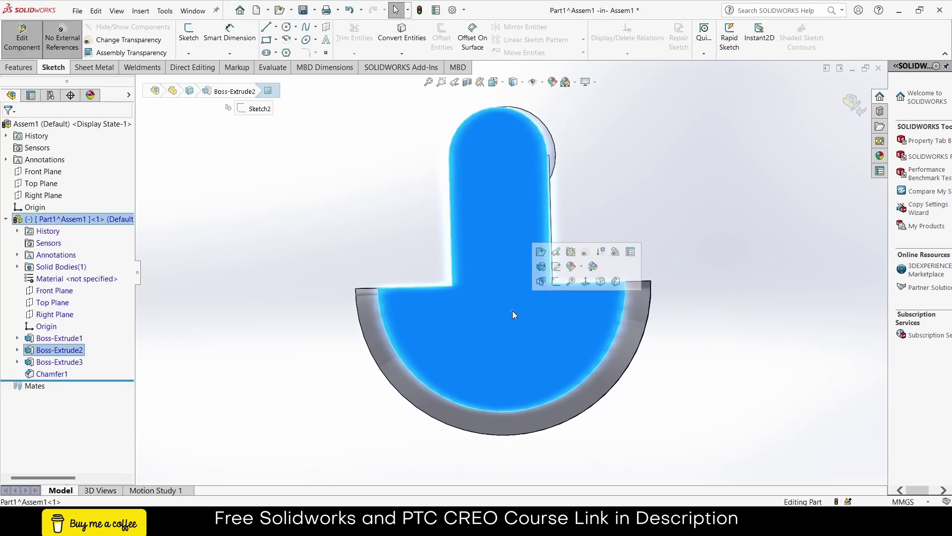
left_click(556, 282)
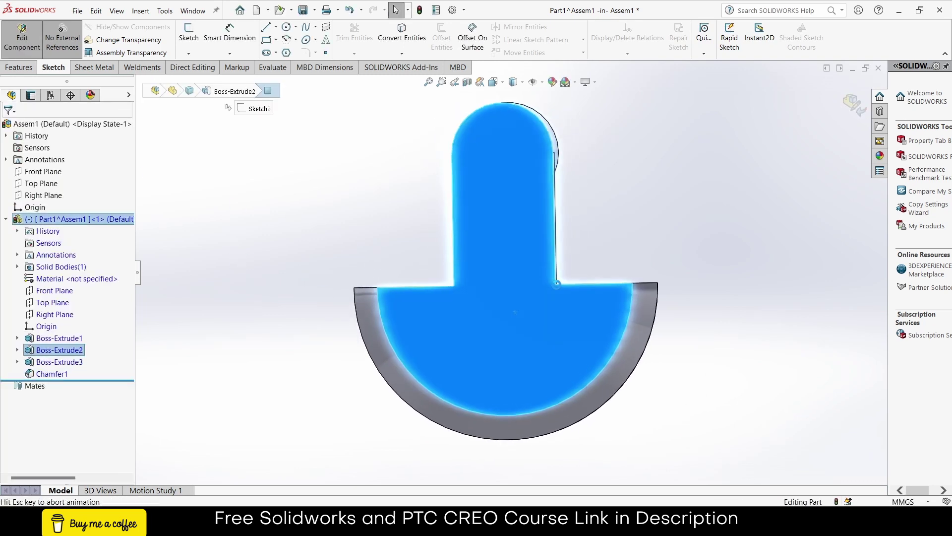
left_click(275, 27)
left_click(297, 51)
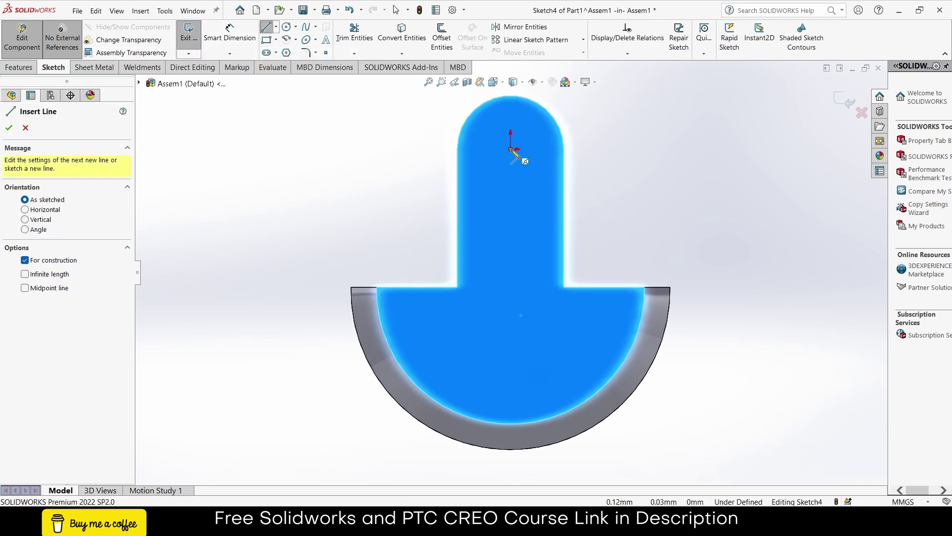
left_click(511, 149)
left_click(511, 355)
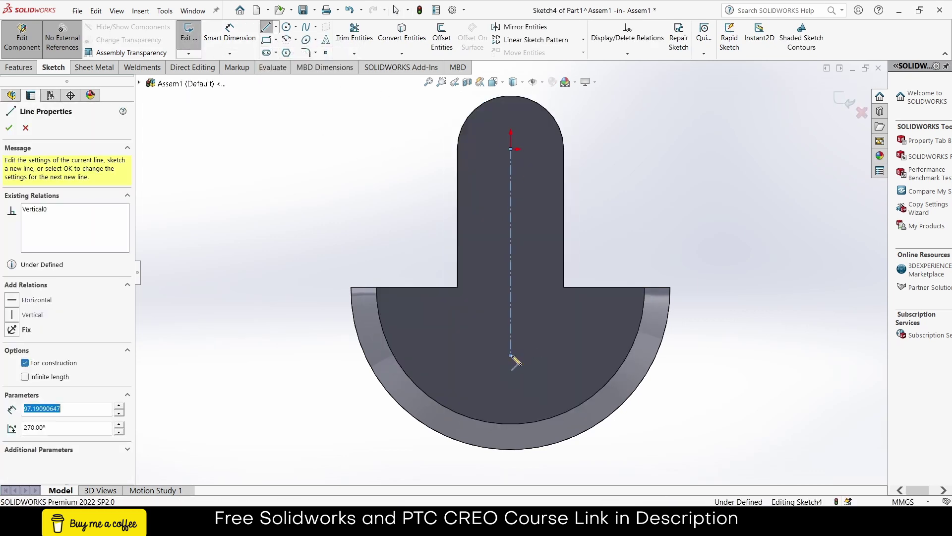
key("Escape")
- Add a coincident relation between the upper endpoint of the vertical centerline and the part origin
left_click_drag(510, 148, 497, 175)
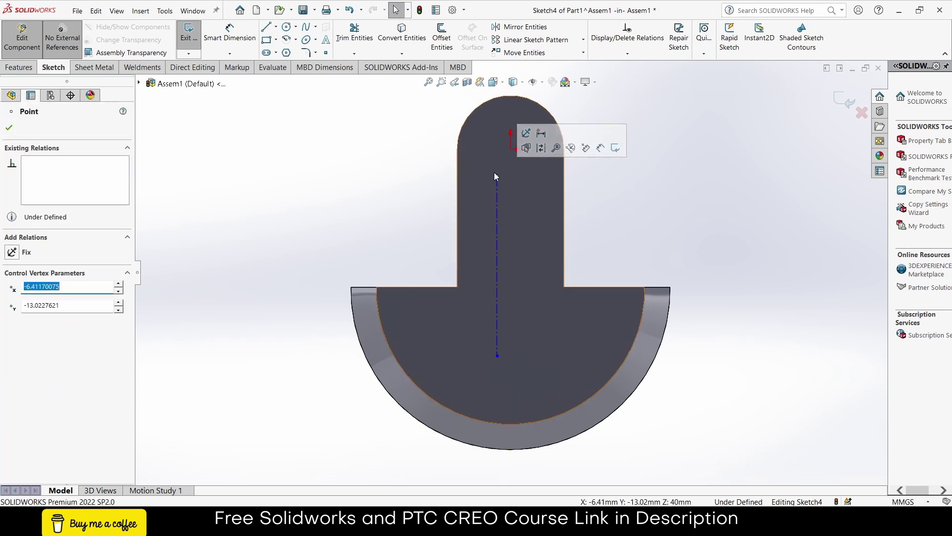
left_click(510, 150, "ctrl")
left_click(568, 108)
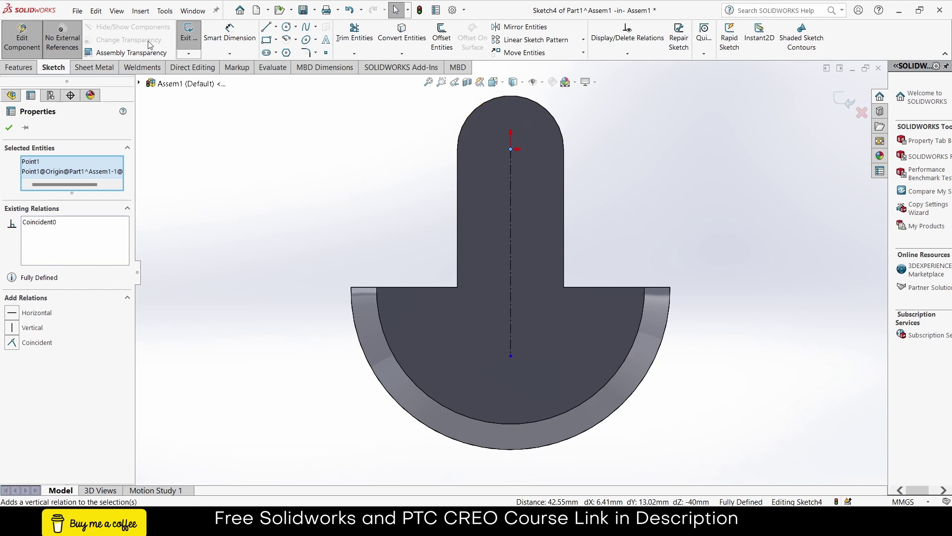
- Draw a circle centred on the centerline's lower endpoint and dimension its diameter at 30 mm
left_click(287, 27)
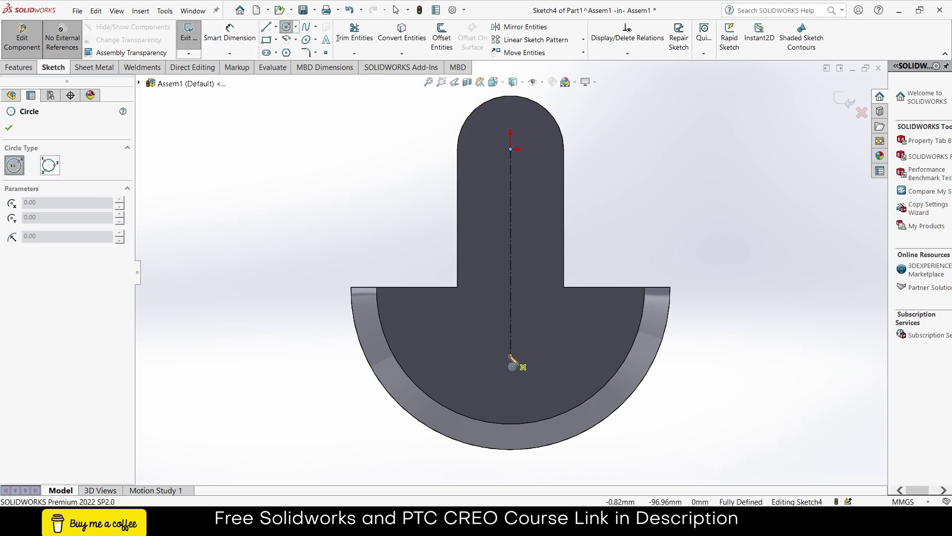
left_click(510, 355)
left_click(544, 355)
left_click(230, 34)
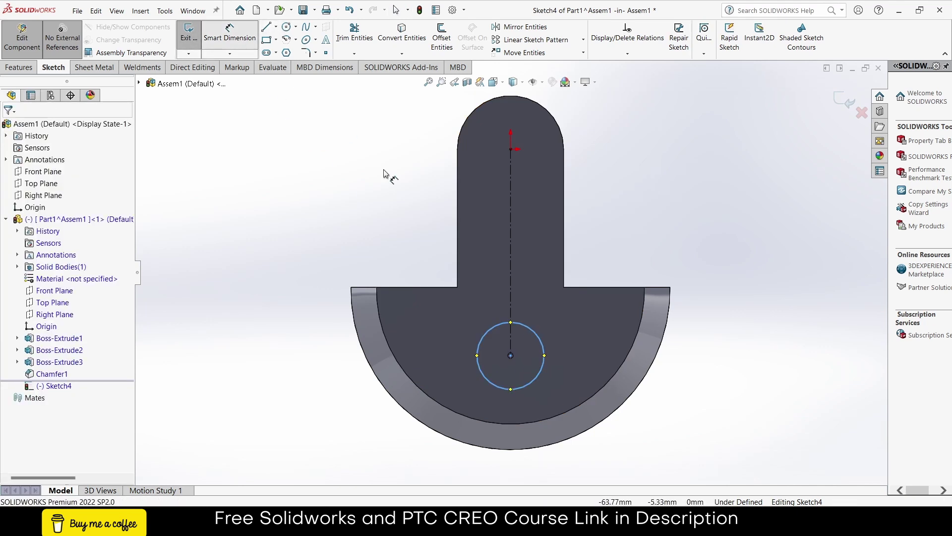
left_click(537, 325)
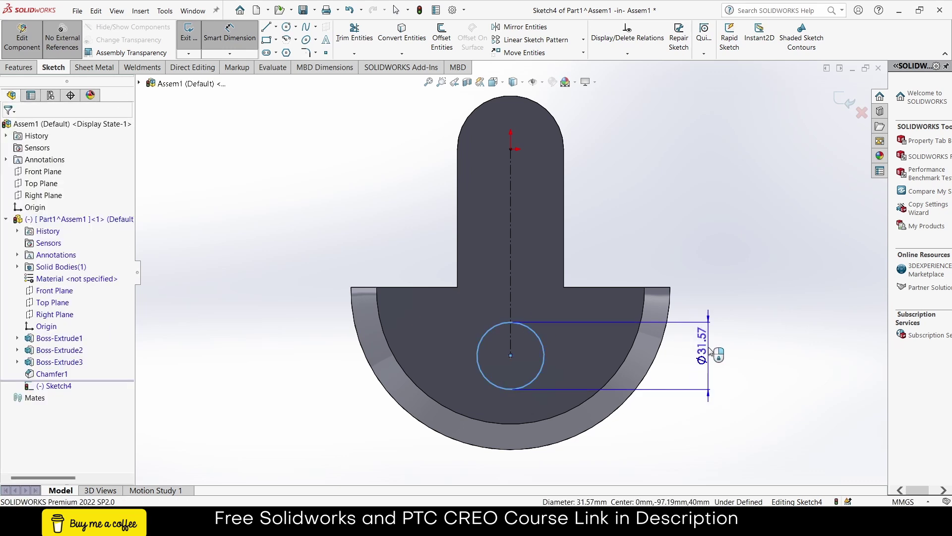
left_click(711, 351)
key("Return")
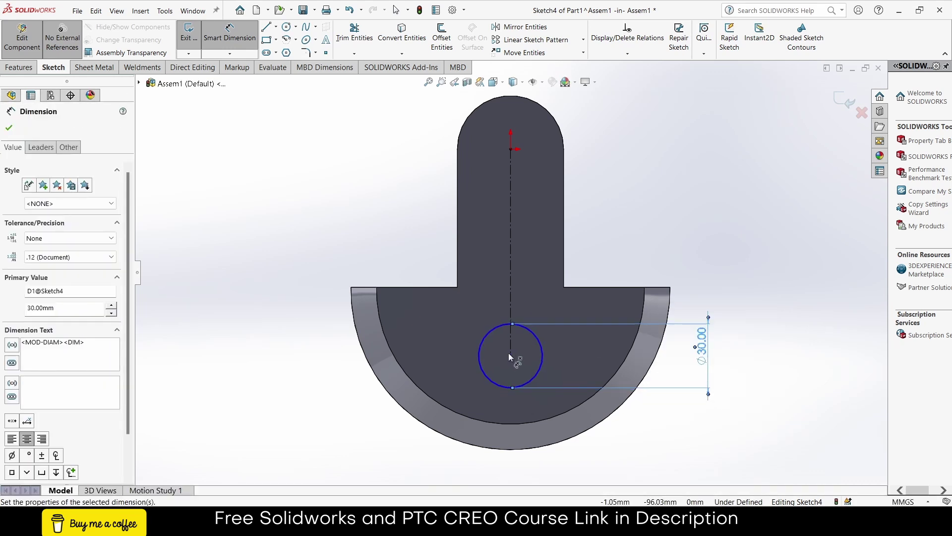
- Dimension the vertical centerline's length as 100 mm
left_click(513, 286)
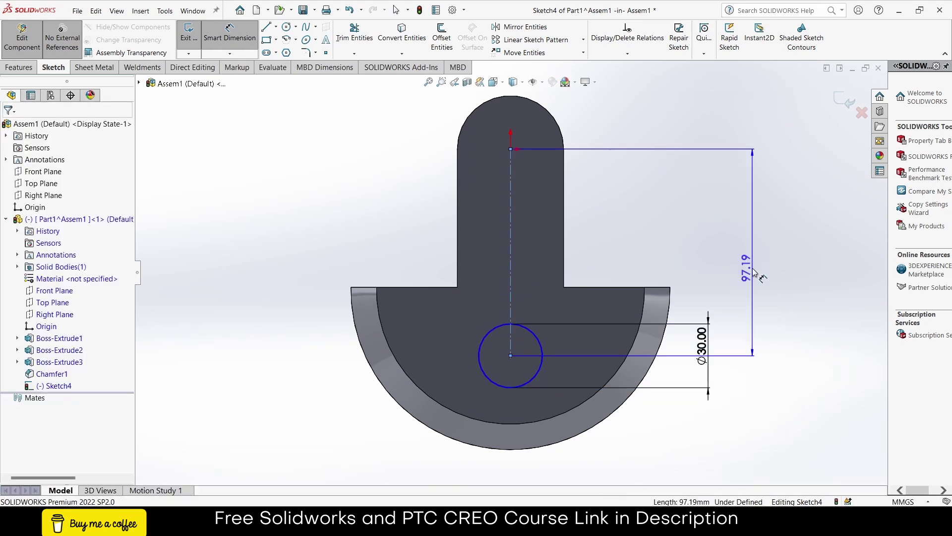
left_click(753, 271)
type("100")
key("Return")
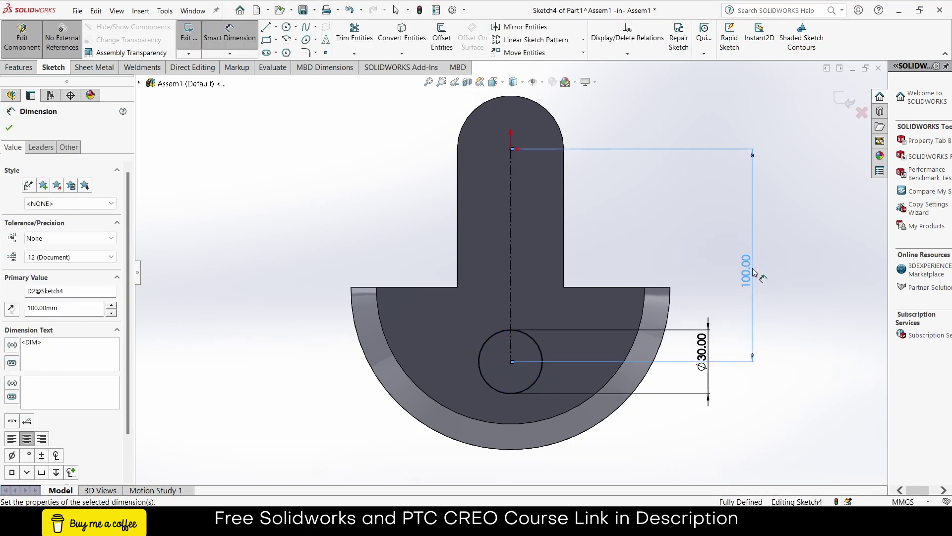
- Extrude the 30 mm circle as a Blind boss 45 mm outward from the counterweight face, merged with the body
middle_click_drag(688, 287, 2, 47)
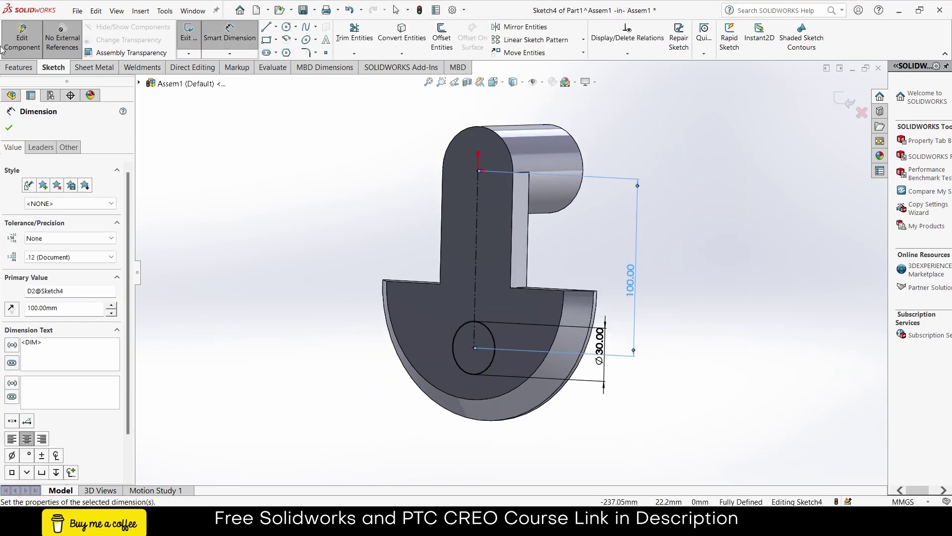
left_click(15, 70)
left_click(190, 55)
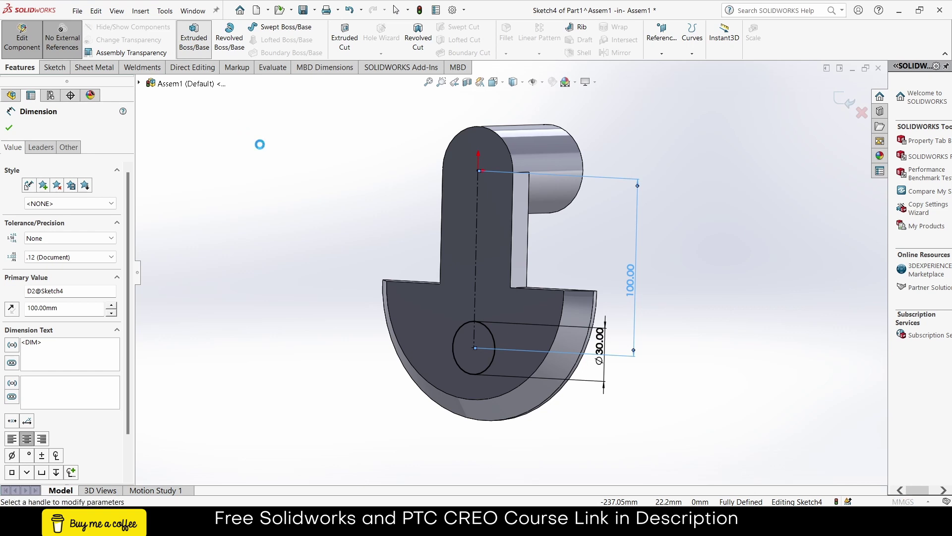
scroll(54, 243, "up", 3)
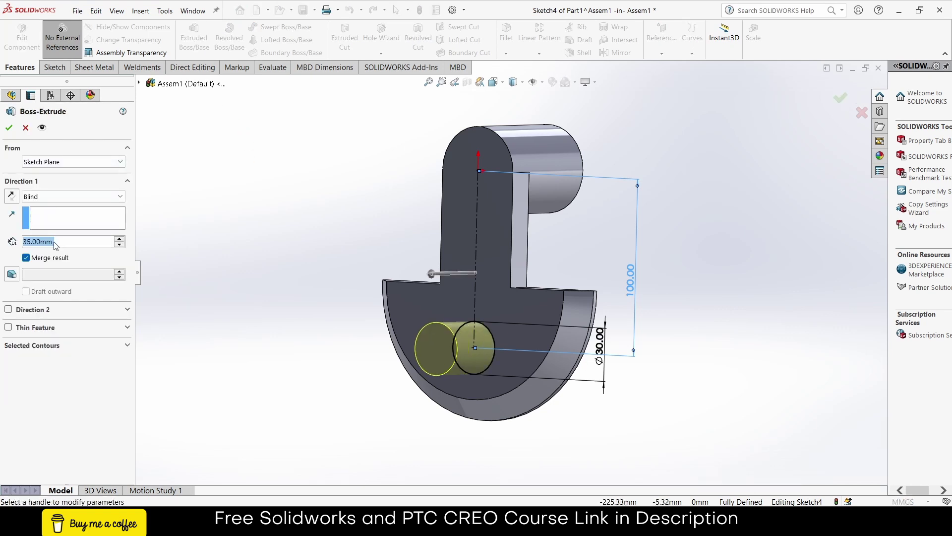
left_click(8, 128)
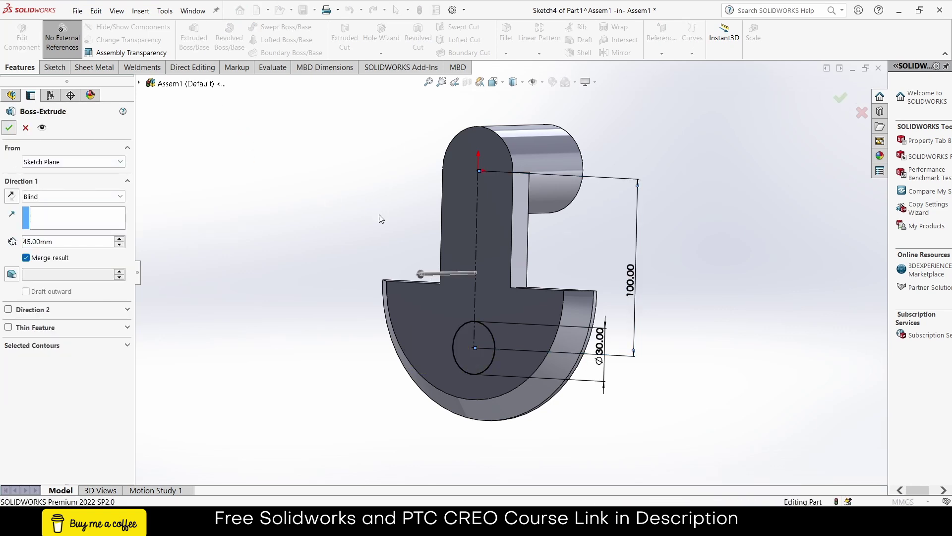
middle_click_drag(382, 217, 325, 230)
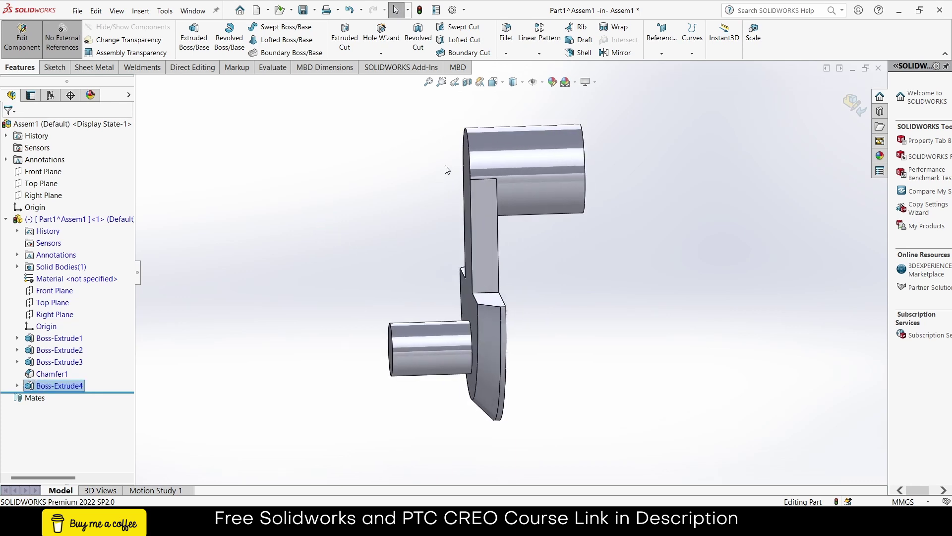
- Start a feature mirror with the part's Front Plane as mirror plane and clear the preselected features to mirror
left_click(618, 53)
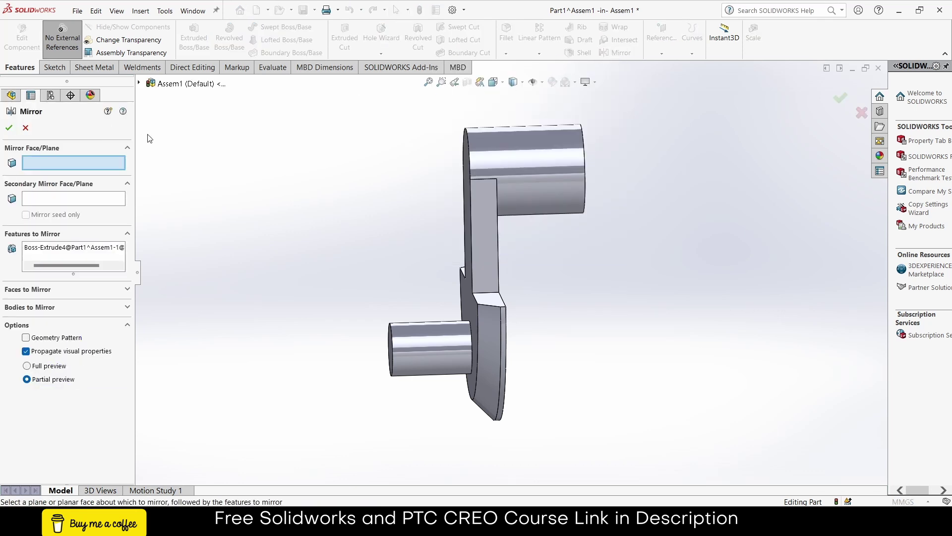
left_click(140, 84)
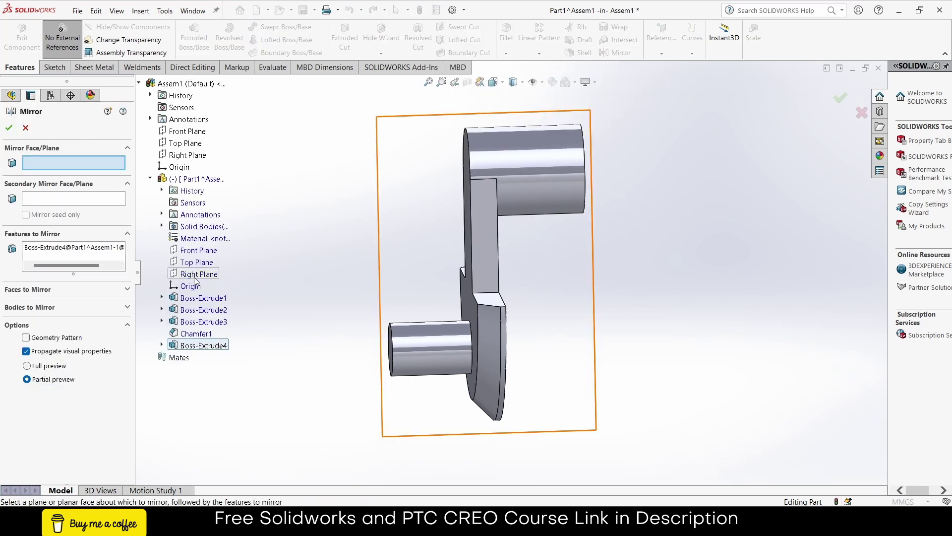
left_click(197, 251)
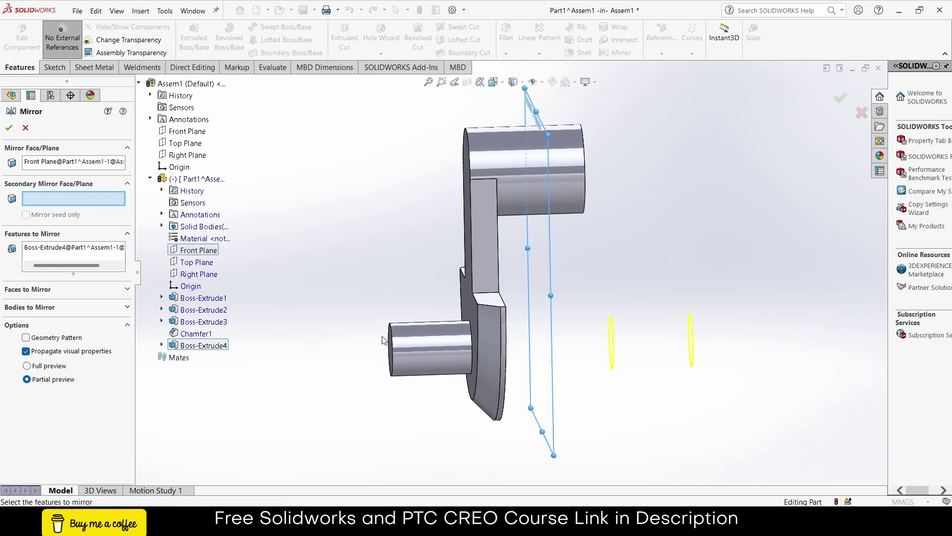
left_click(427, 347)
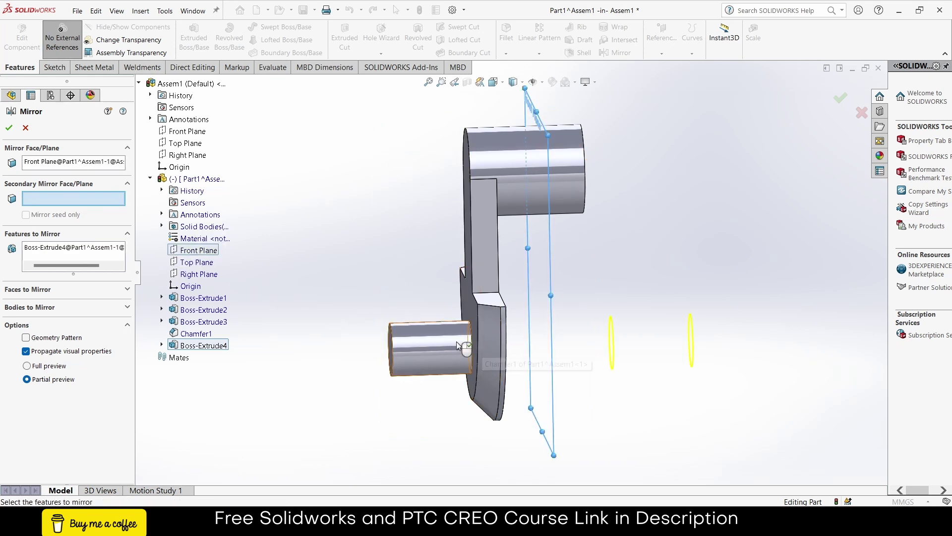
right_click(63, 250)
left_click(67, 254)
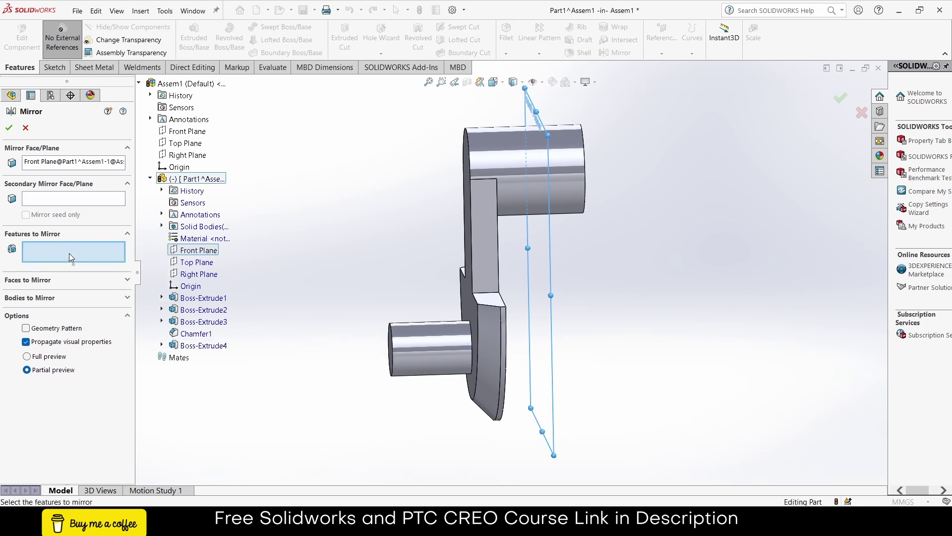
- Mirror the pin, chamfer, counterweight and arm features about the Front Plane, and return to editing the assembly
left_click(444, 354)
left_click(493, 337)
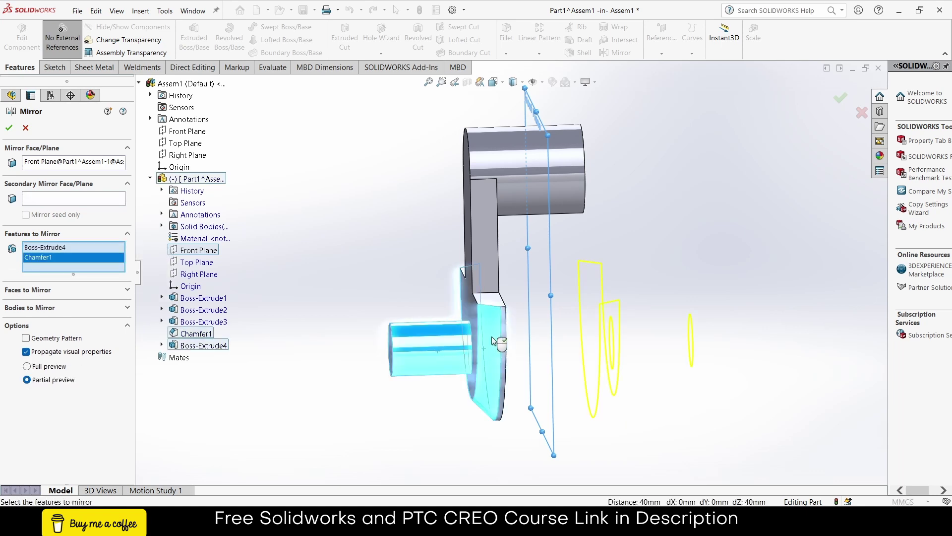
scroll(494, 340, "down", 3)
left_click(511, 319)
left_click(487, 210)
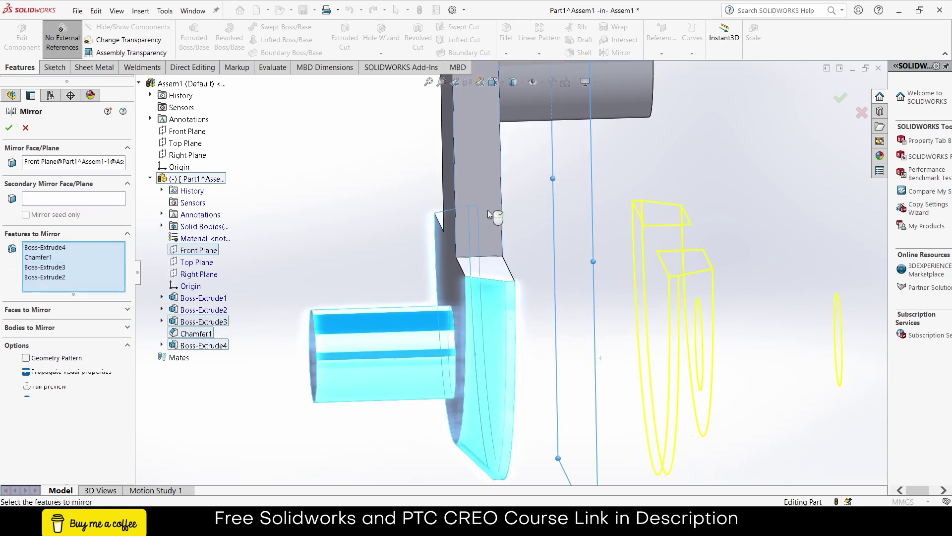
scroll(531, 238, "up", 3)
left_click(7, 127)
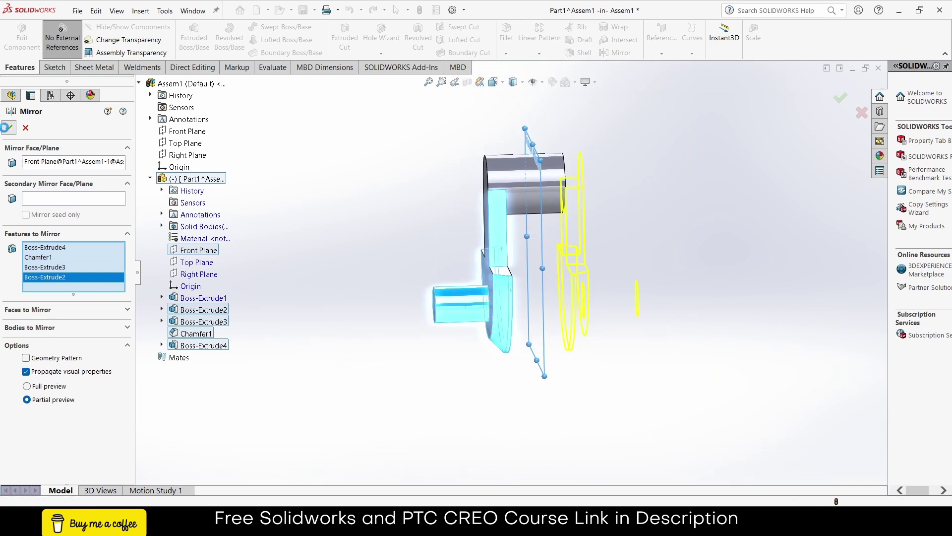
middle_click_drag(445, 237, 490, 268)
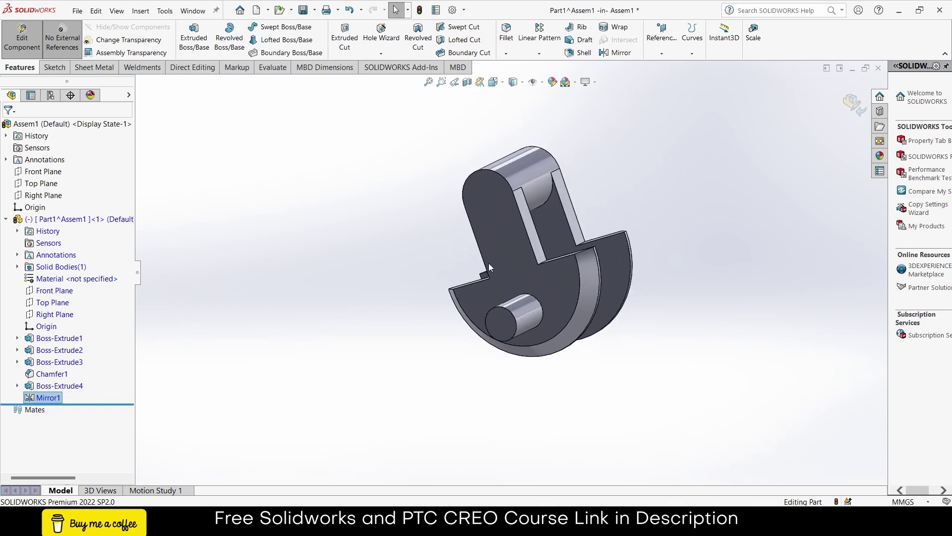
left_click(847, 107)
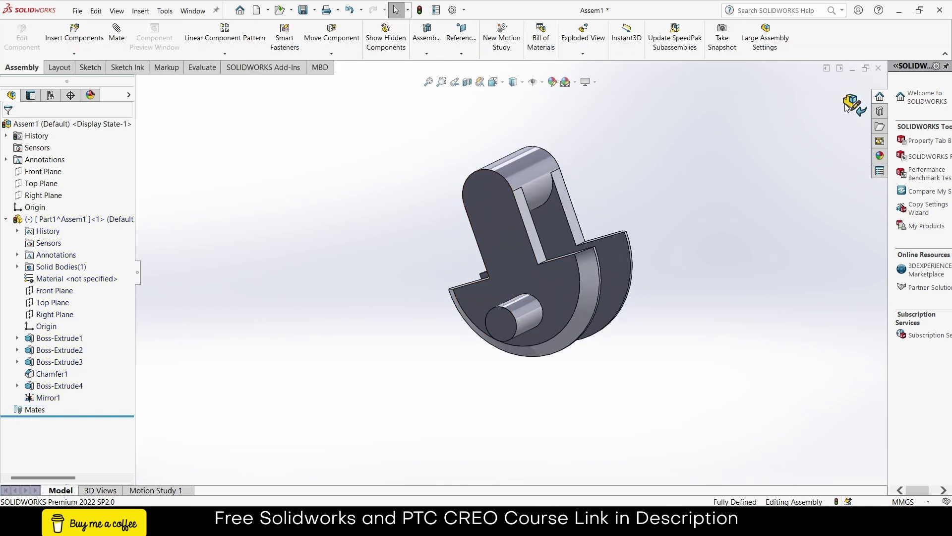
- Sketch a vertical midpoint line about 149 mm long centered on the origin of the assembly's Top Plane, and exit the sketch
left_click(42, 184)
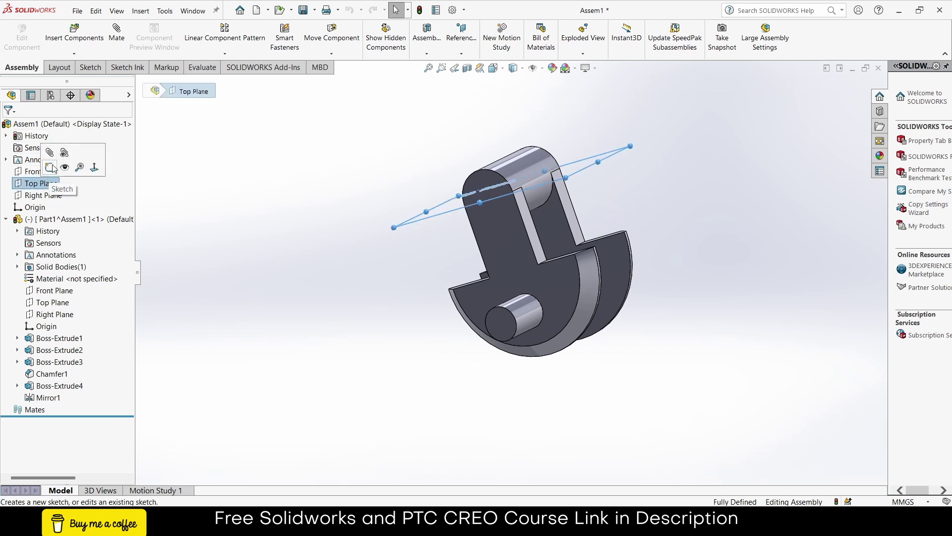
left_click(50, 167)
left_click(101, 27)
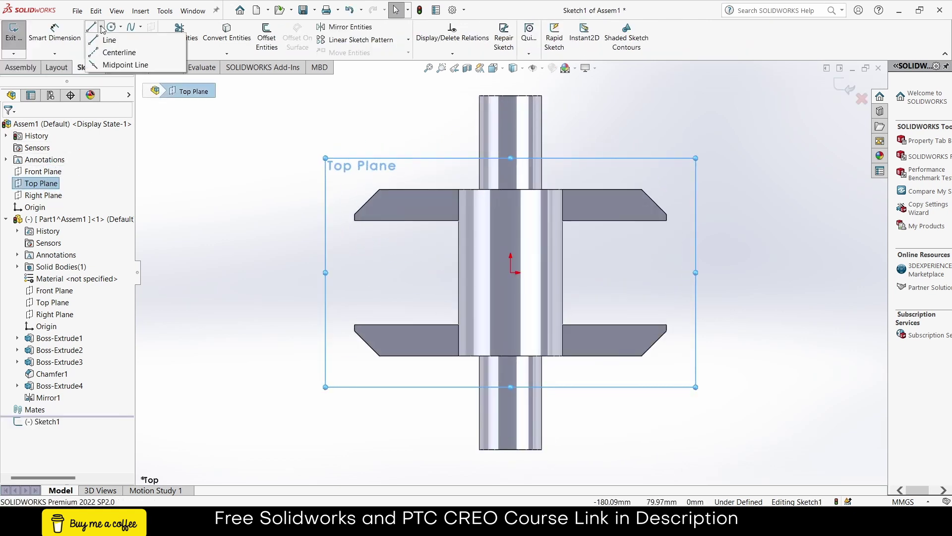
left_click(126, 65)
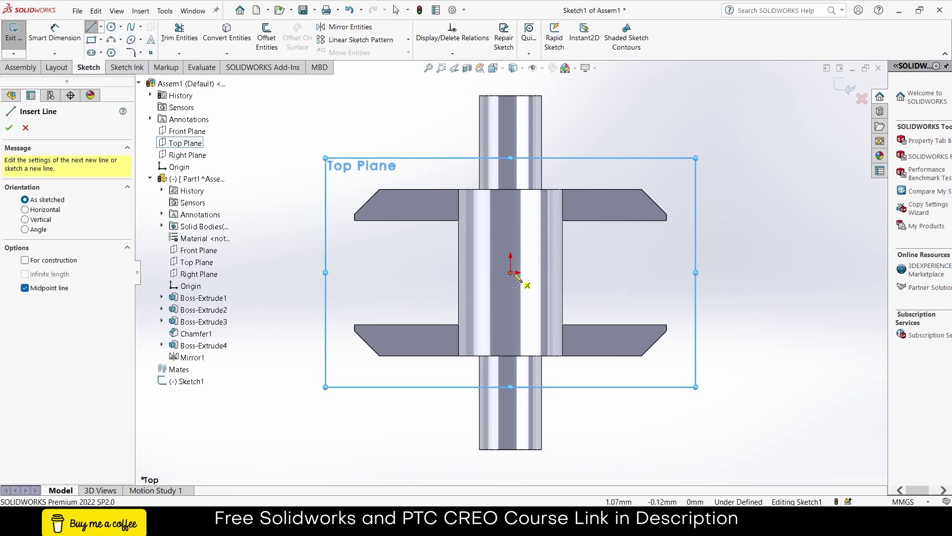
left_click(511, 273)
left_click(511, 427)
key("Escape")
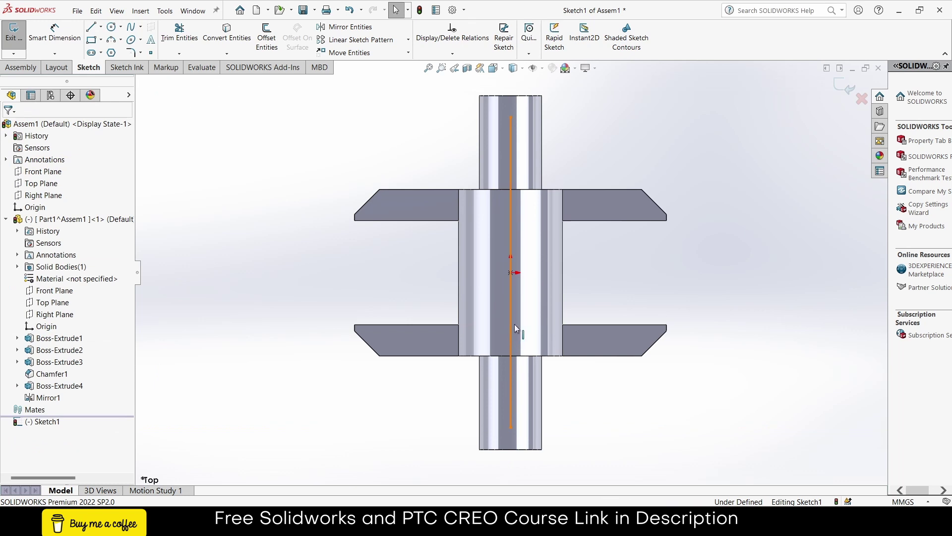
left_click(513, 326)
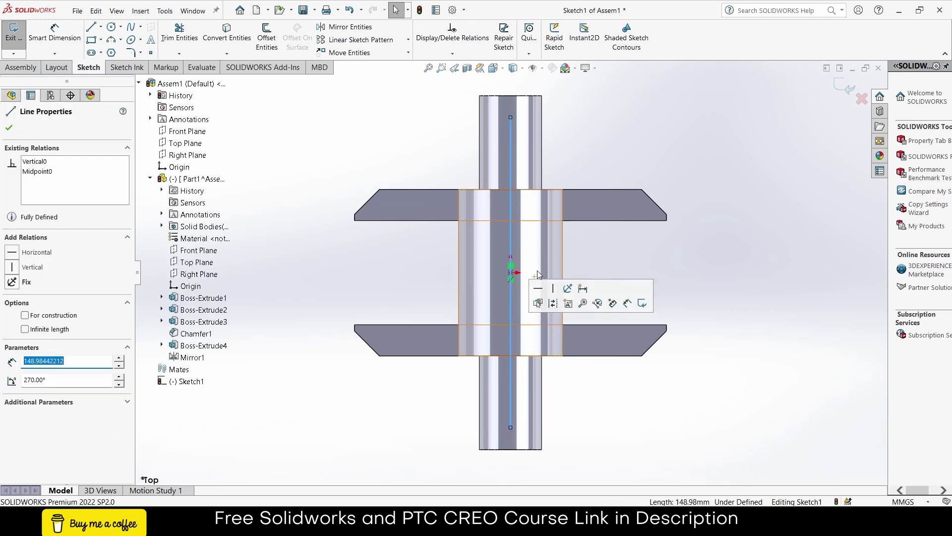
left_click(695, 257)
left_click(856, 90)
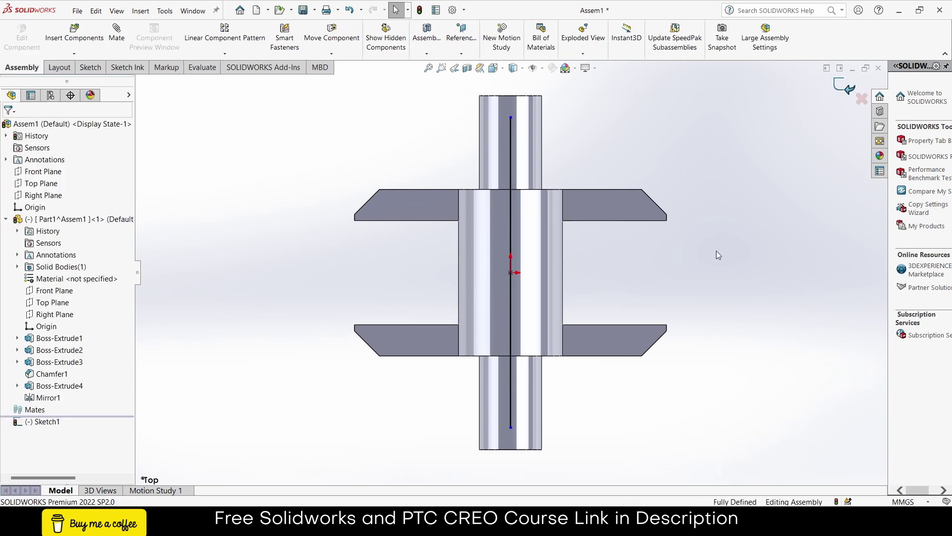
- Close the appearance color settings without changes and apply the Plain White scene
left_click_drag(495, 303, 441, 263)
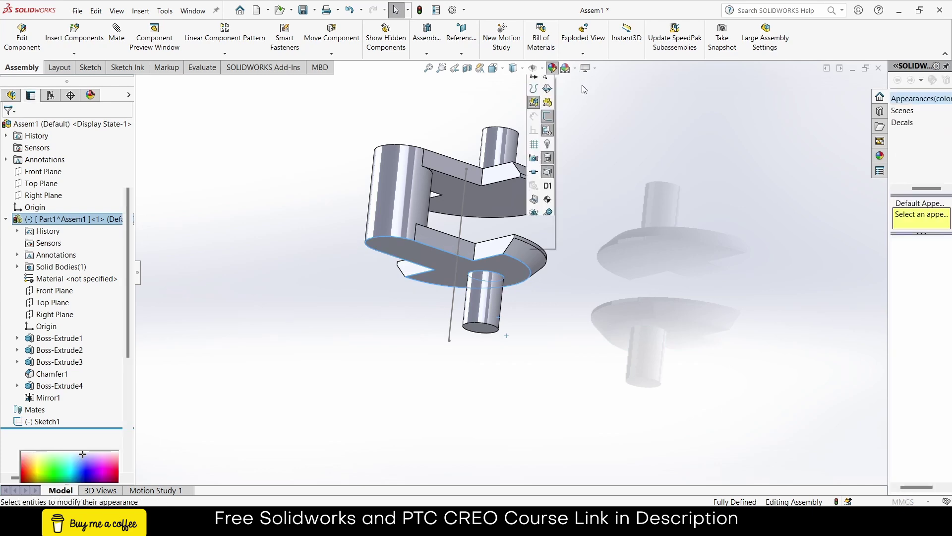
left_click(8, 126)
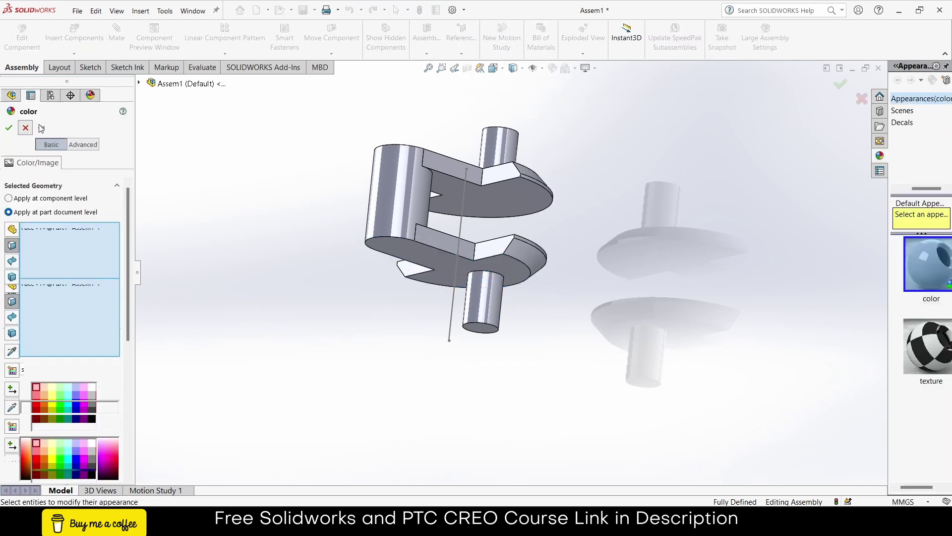
left_click(576, 69)
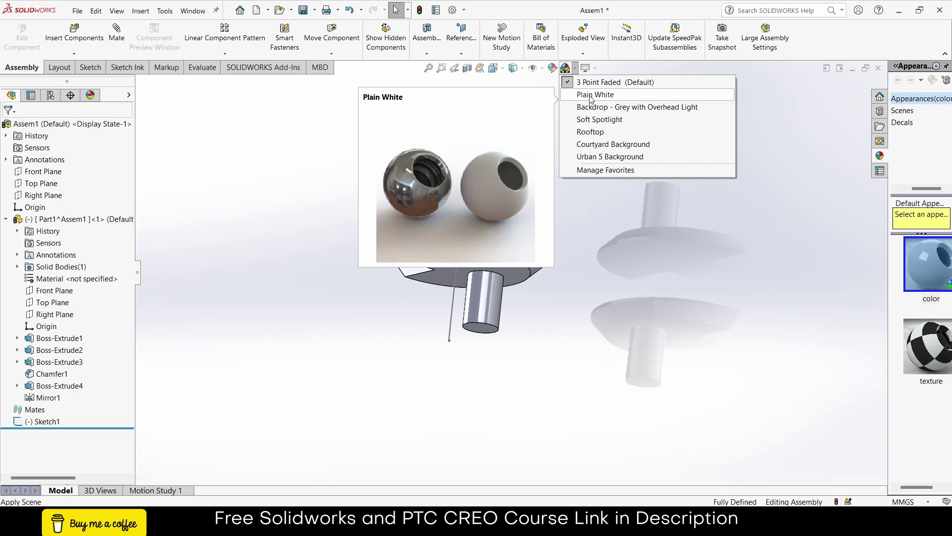
left_click(592, 96)
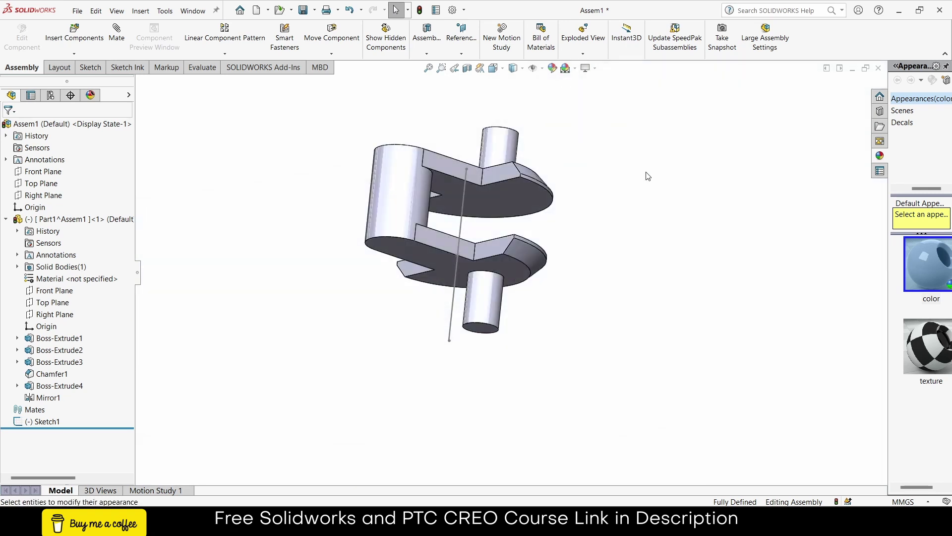
- Show temporary axes and mate the crankshaft pin's axis coincident with the vertical sketch line
left_click(542, 68)
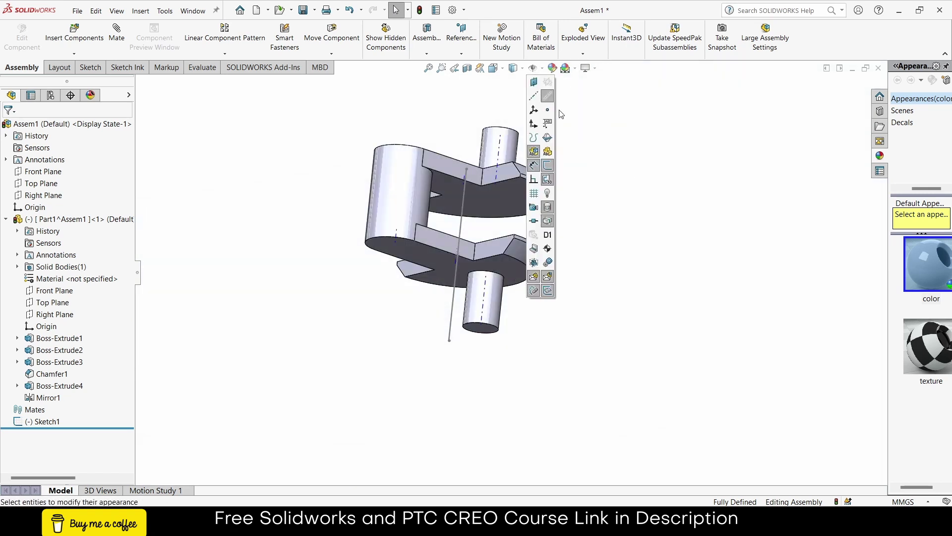
left_click(461, 227)
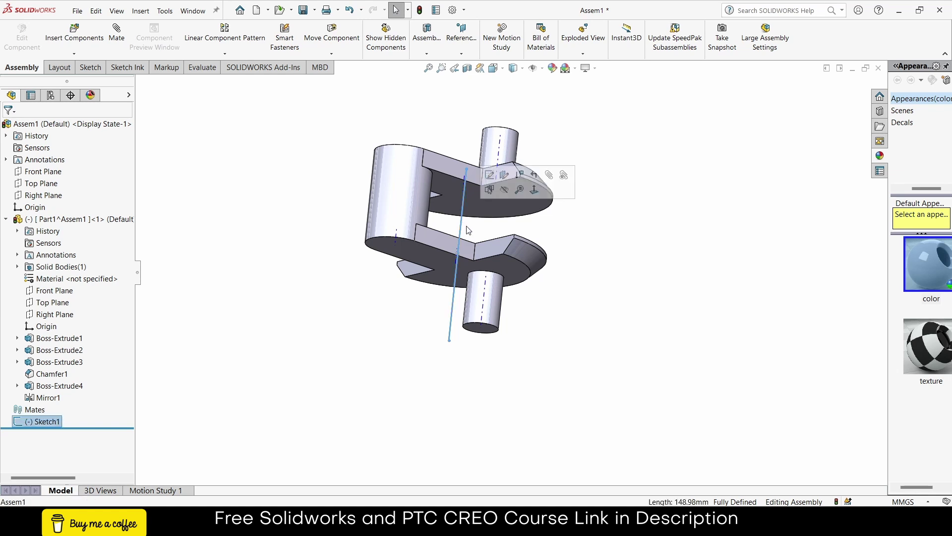
left_click(485, 294)
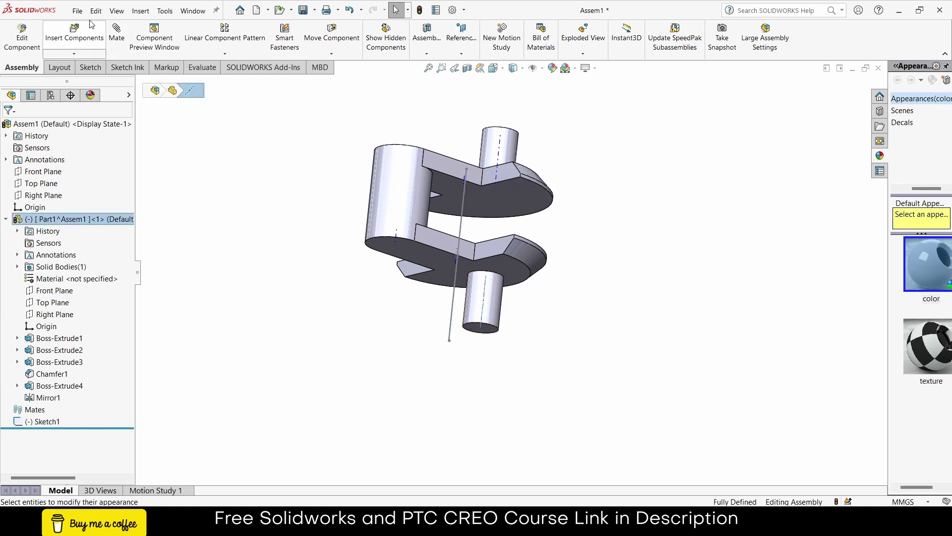
left_click(117, 35)
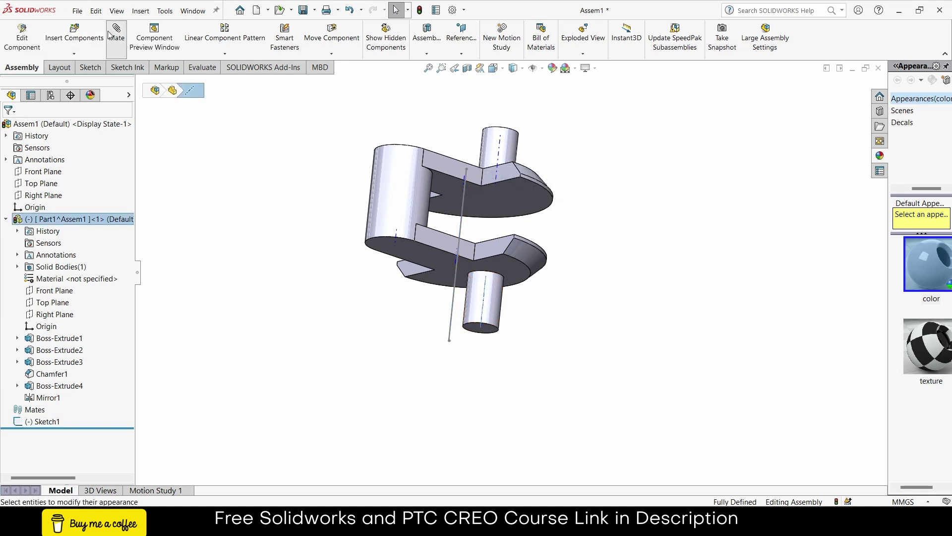
left_click(465, 214)
left_click(454, 298)
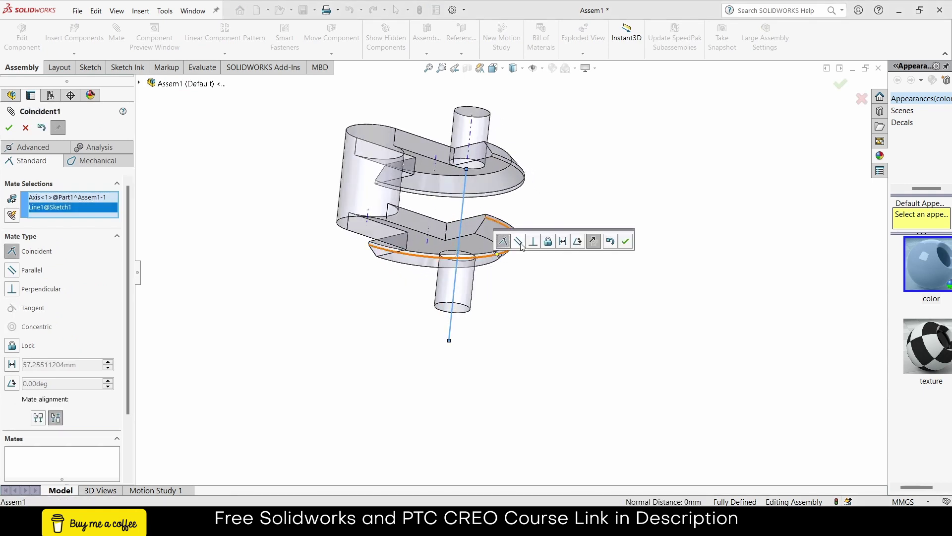
left_click(626, 242)
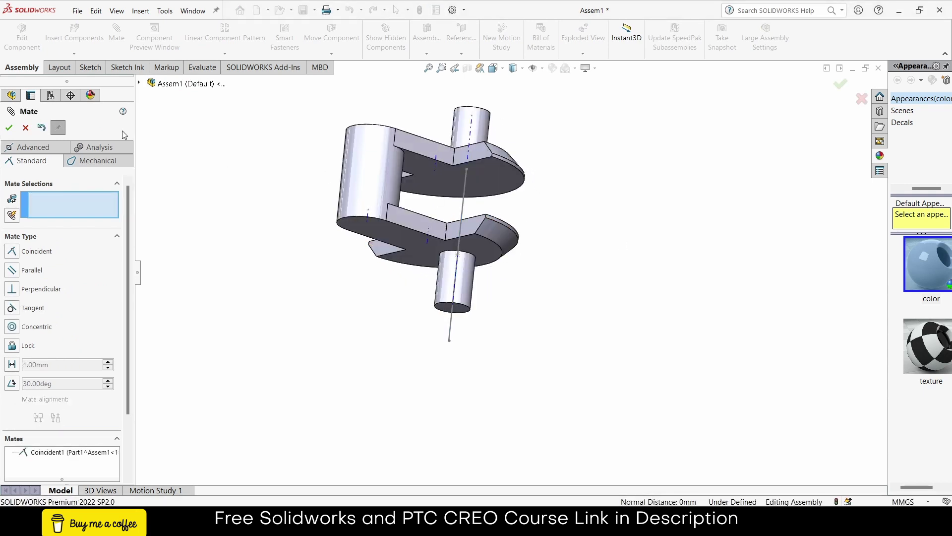
- Mate the crankshaft part's Front Plane coincident with the assembly's Front Plane and finish mating
left_click(140, 83)
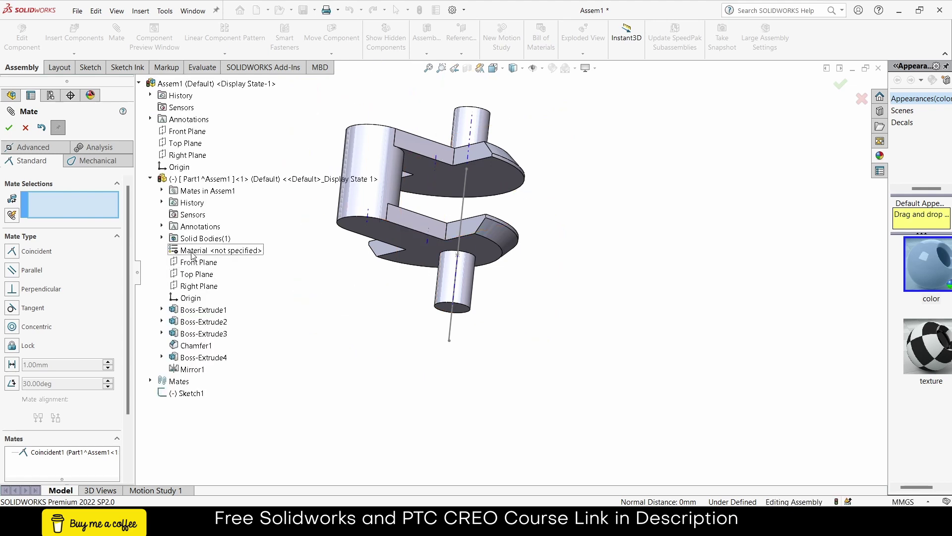
left_click(195, 267)
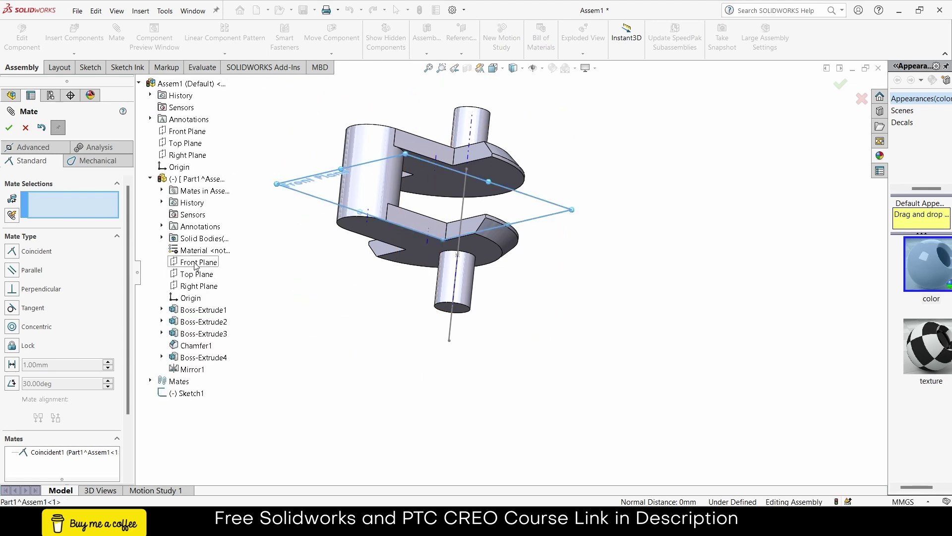
left_click(184, 132)
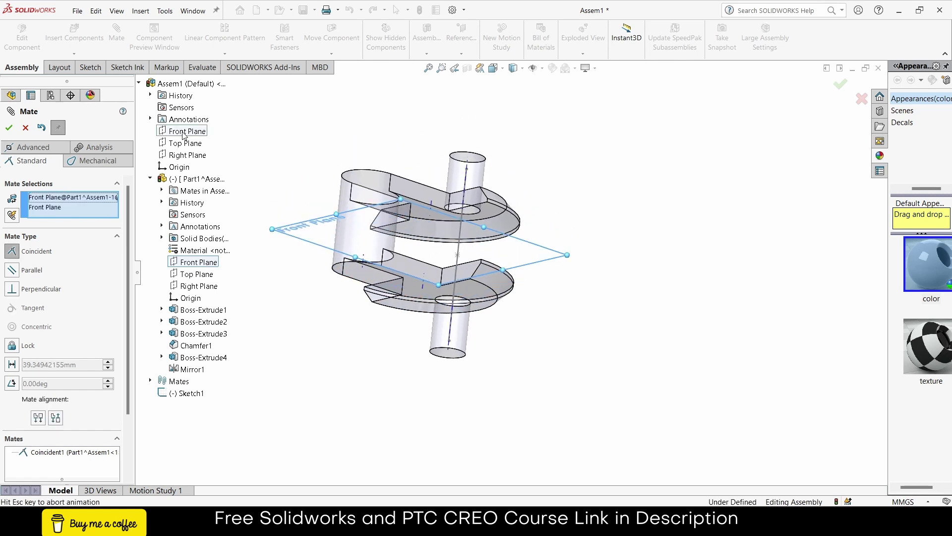
left_click(170, 118)
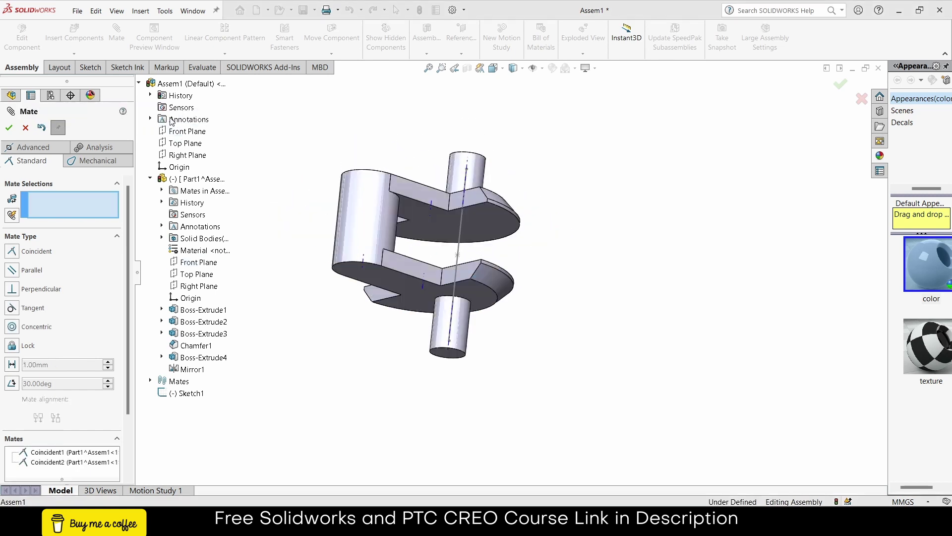
left_click(9, 127)
- Rebuild the assembly and insert a new part whose first sketch lies on the assembly's Front Plane
middle_click_drag(425, 222, 472, 94)
key("f")
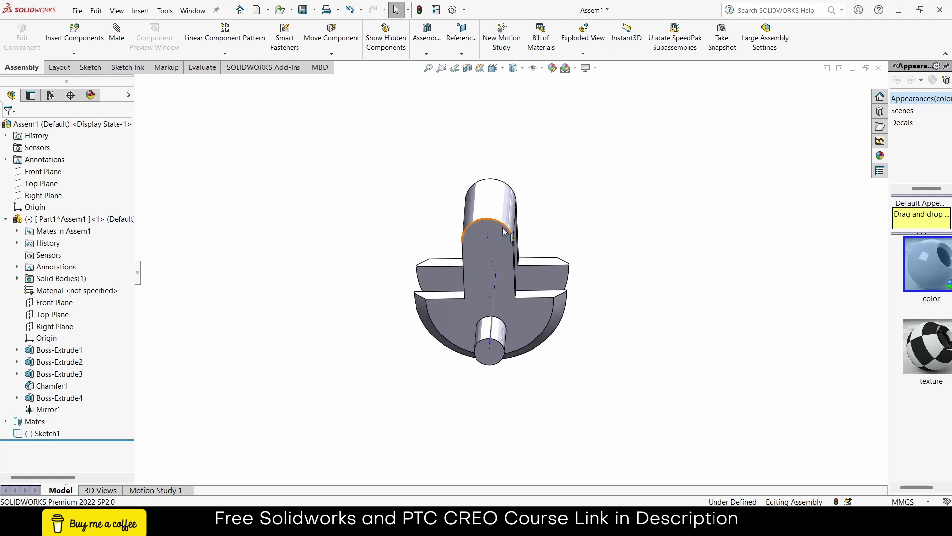
middle_click_drag(415, 232, 436, 196)
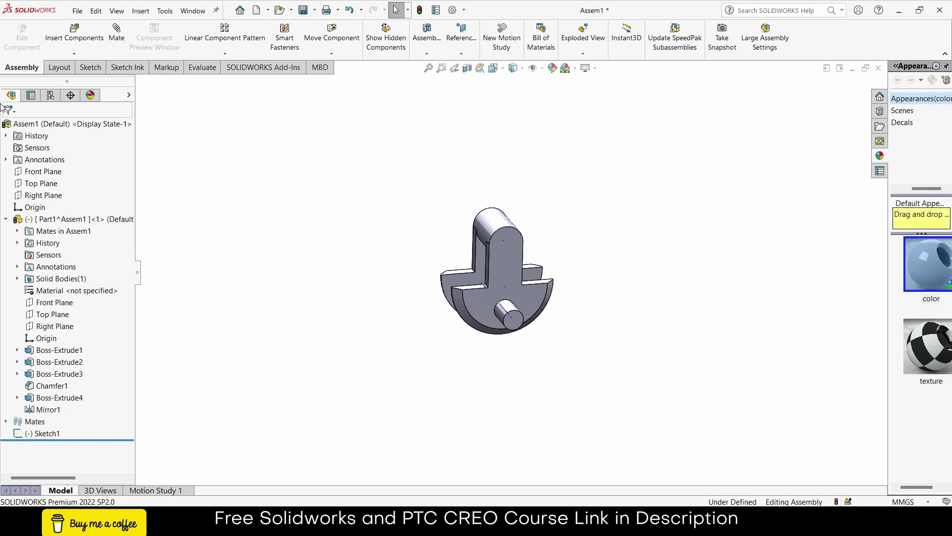
left_click(6, 219)
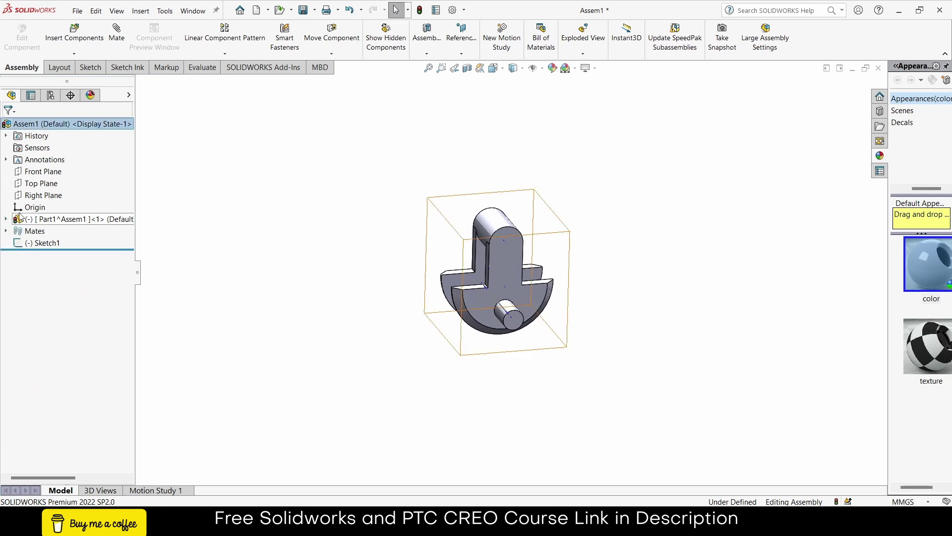
left_click(419, 11)
left_click(58, 50)
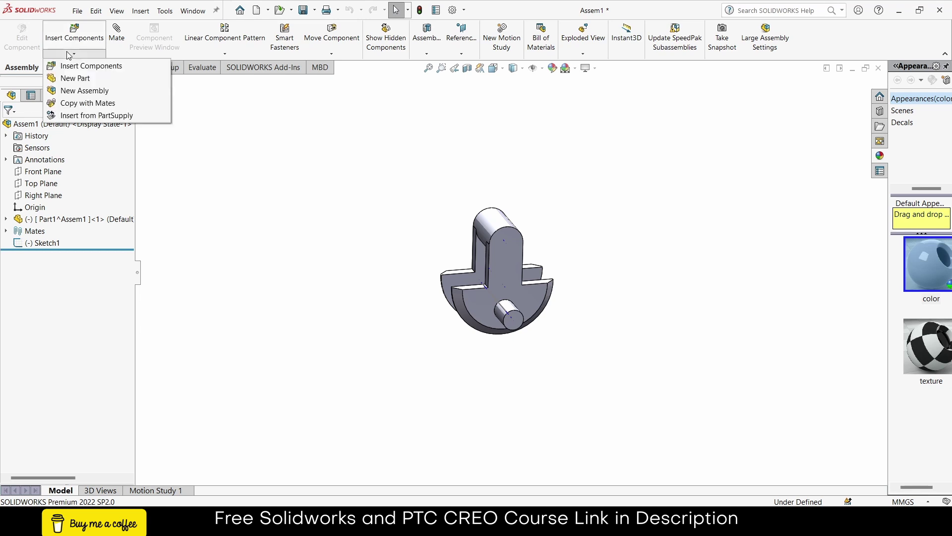
left_click(77, 77)
left_click(45, 172)
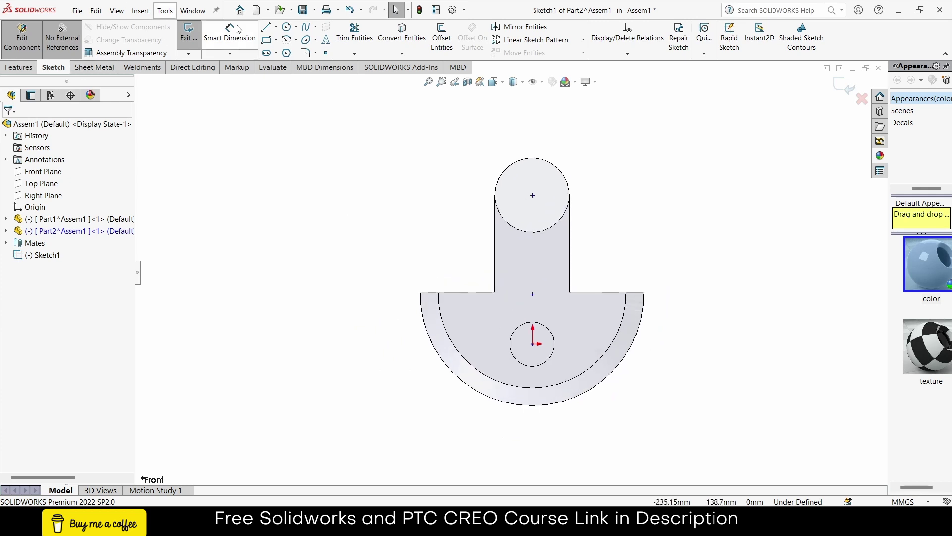
left_click(267, 53)
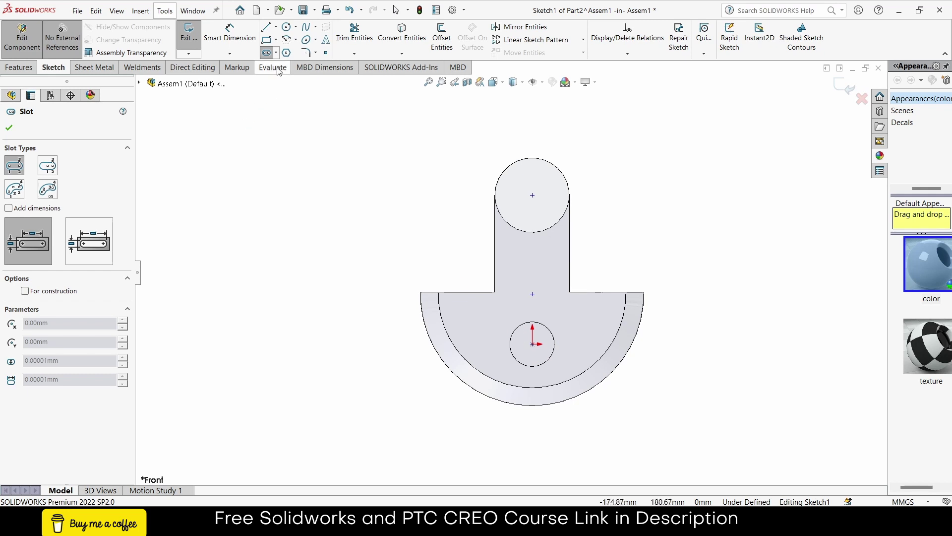
scroll(494, 187, "up", 3)
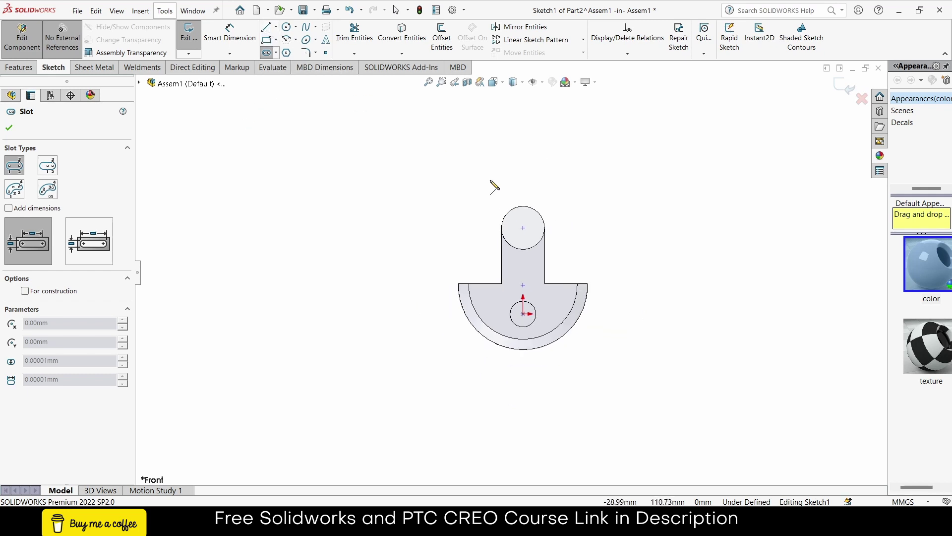
scroll(495, 270, "down", 3)
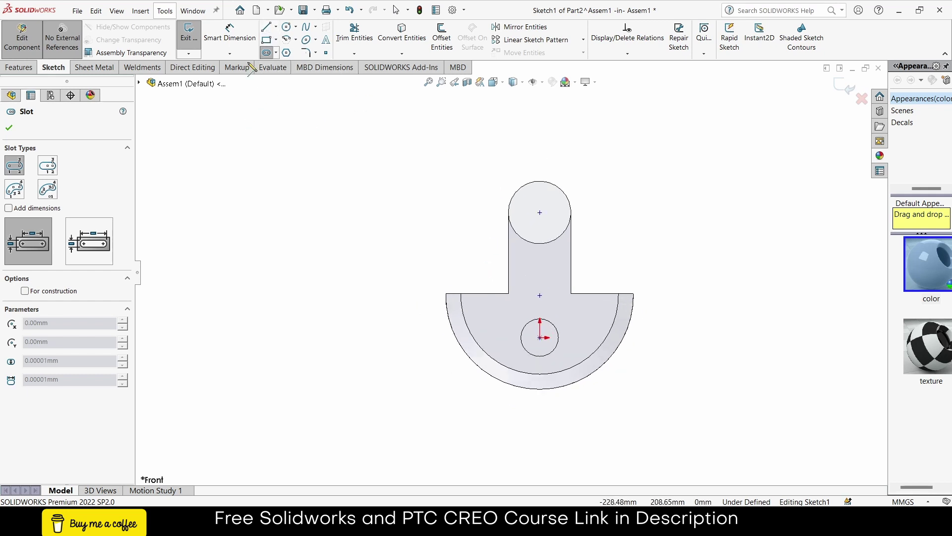
- Sketch a circle of about 24 mm radius centered on the origin, around the crankshaft pin
left_click(286, 26)
left_click(540, 337)
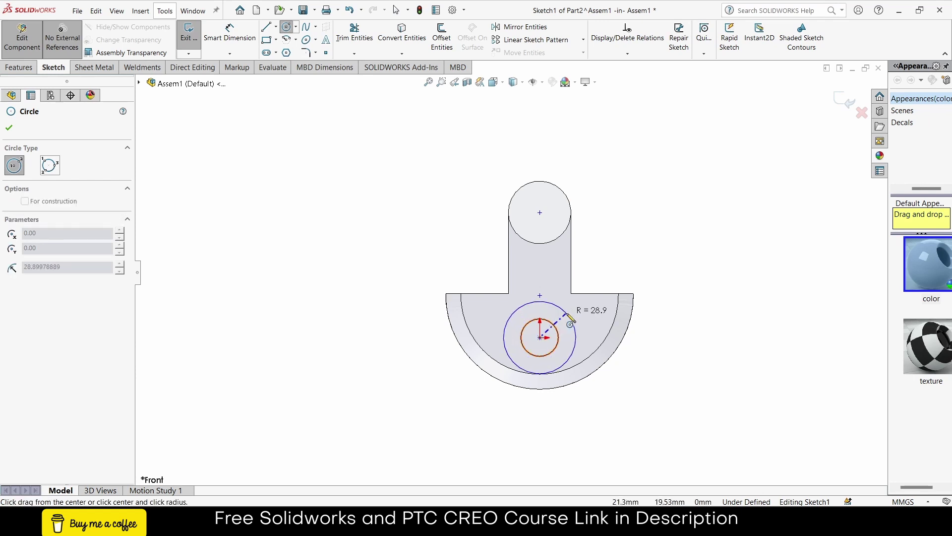
left_click(567, 322)
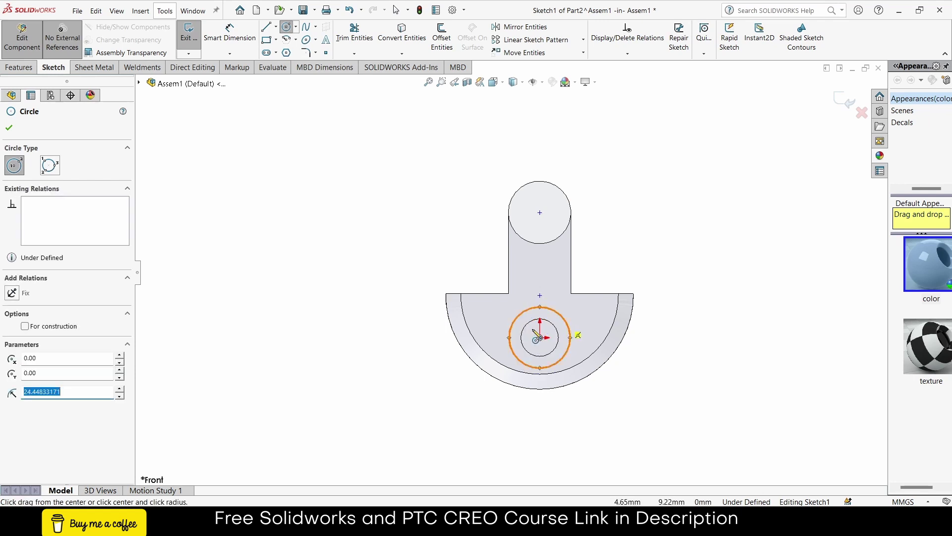
- Sketch concentric circles of about 22 and 13 mm radius about 260 mm left of the origin, and one of about 50 mm radius at the origin
left_click(215, 337)
left_click(243, 338)
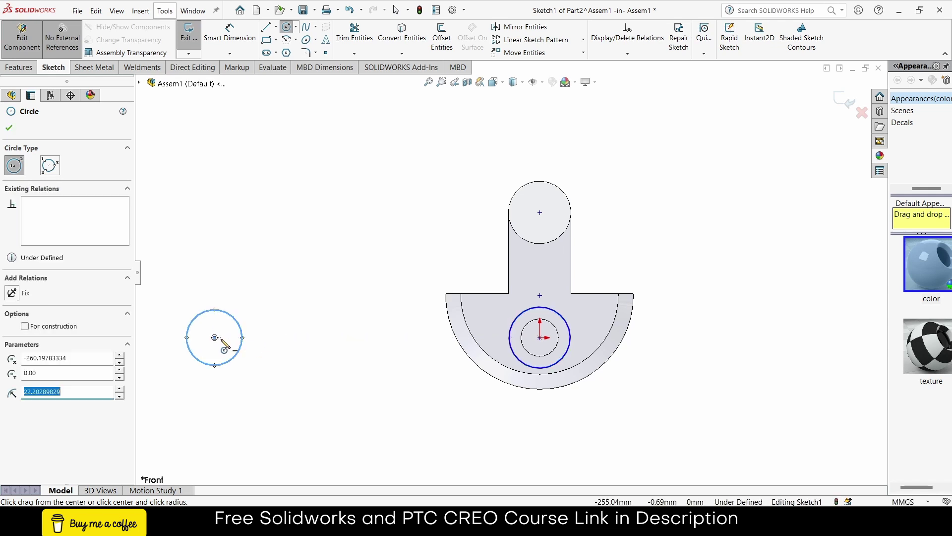
left_click(214, 337)
left_click(230, 340)
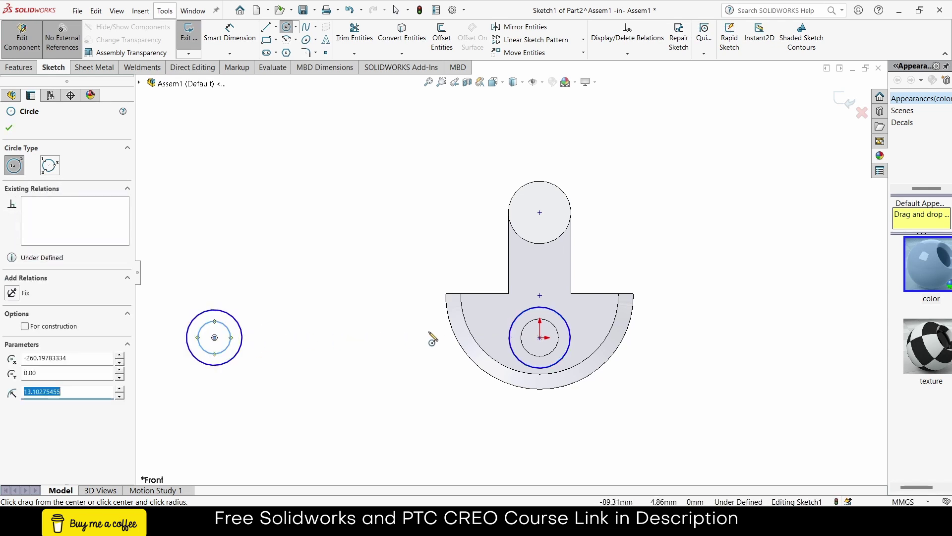
left_click(539, 337)
left_click(597, 304)
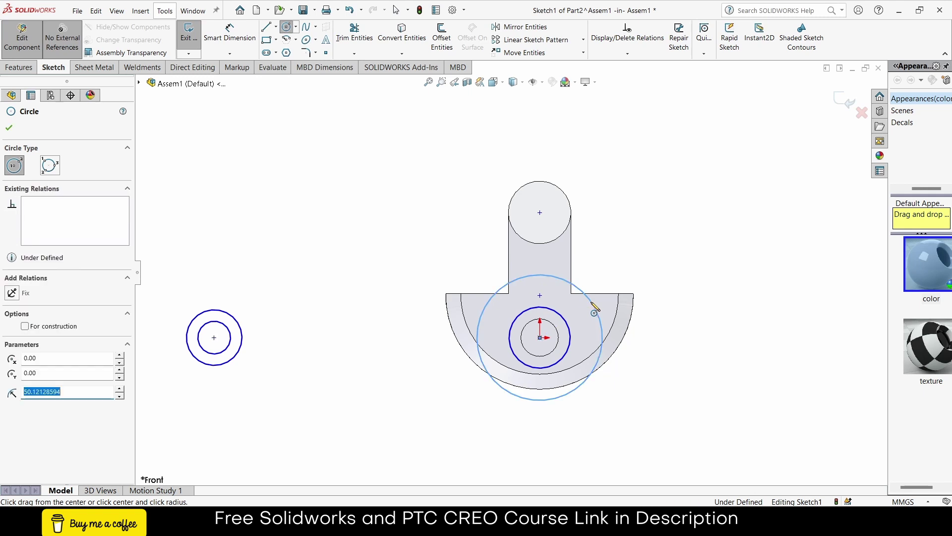
- Dimension the two concentric circles around the crankshaft pin to diameters of 50 mm for the inner and 80 mm for the outer
left_click(226, 38)
left_click(568, 326)
left_click(667, 338)
type("50")
key("Return")
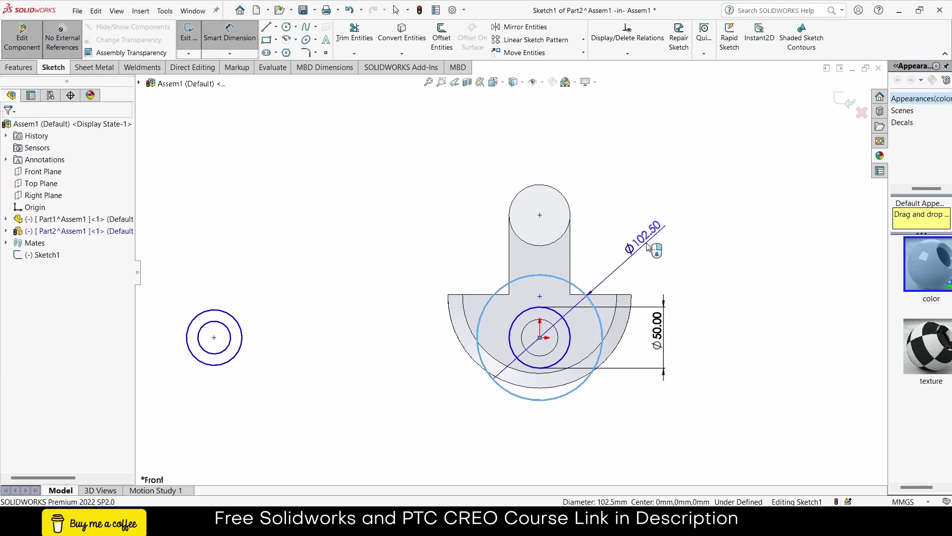
left_click(647, 246)
type("80")
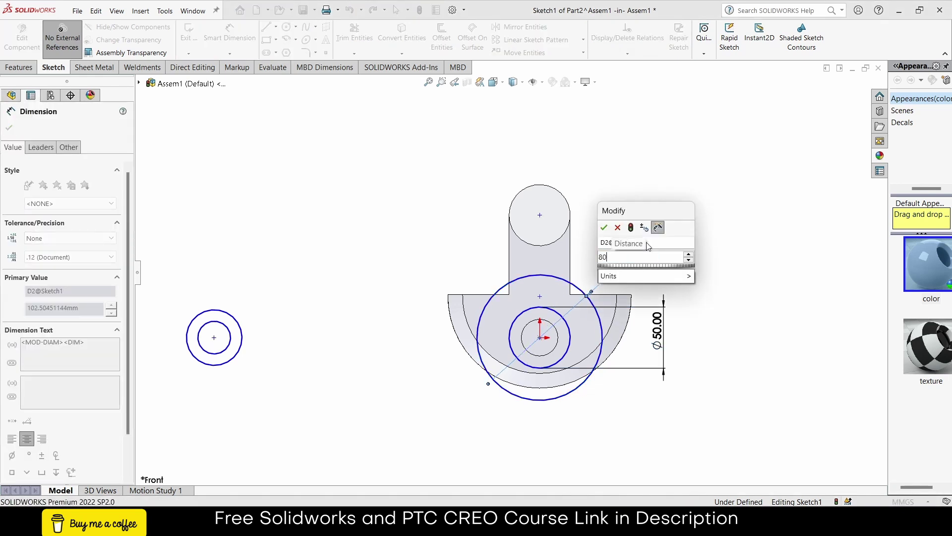
key("Return")
scroll(560, 330, "down", 3)
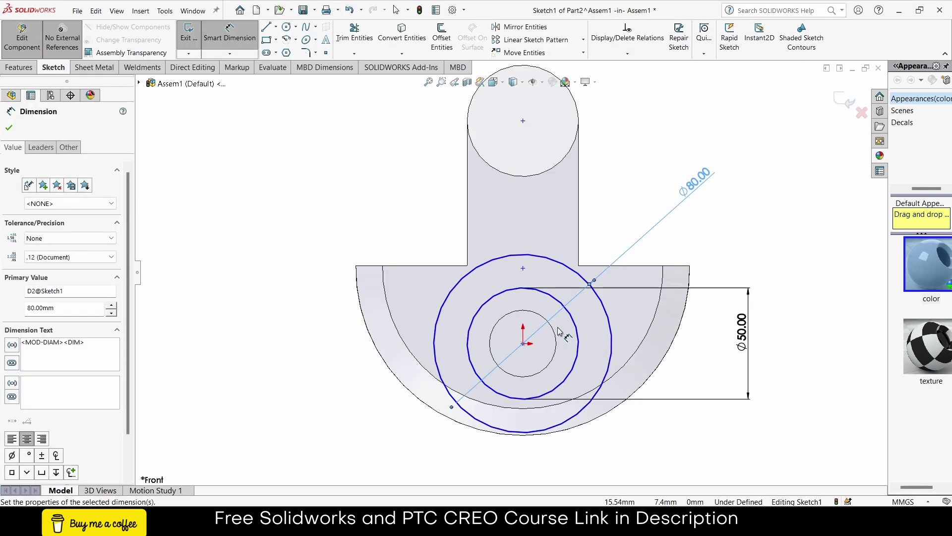
- Make the shared center of the 50 mm and 80 mm circles coincident with the part origin
key("Escape")
left_click_drag(523, 343, 523, 346)
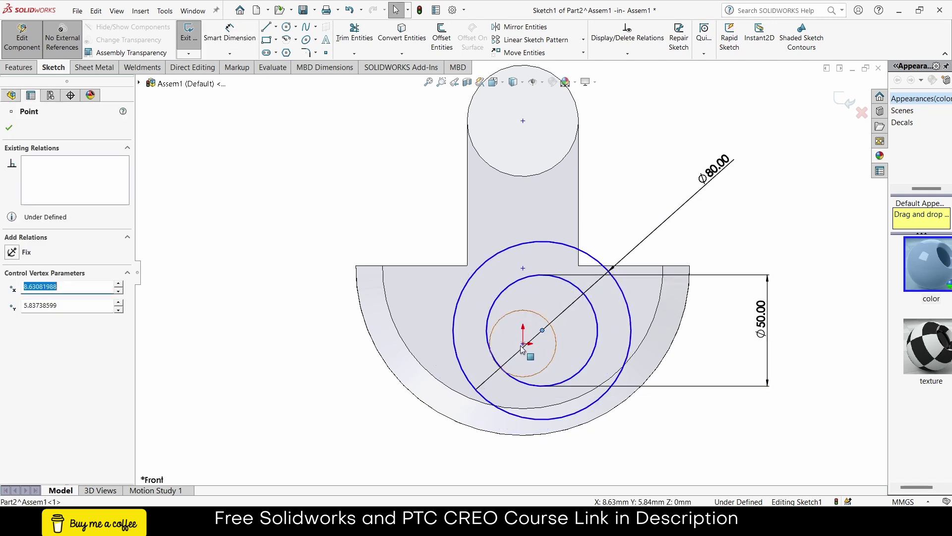
left_click(523, 343, "ctrl")
left_click(579, 301)
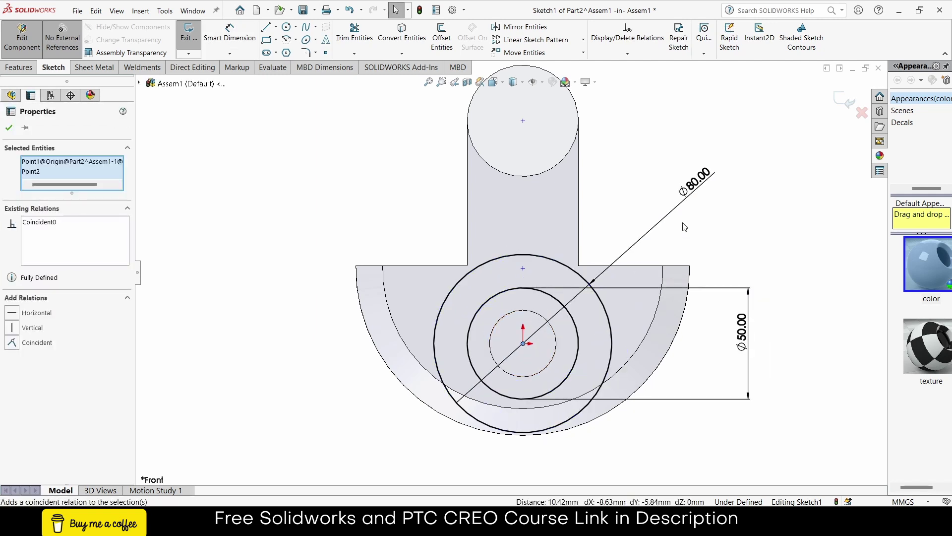
- Set the outer circle's diameter at the origin to 60 mm
double_click(704, 180)
type("60")
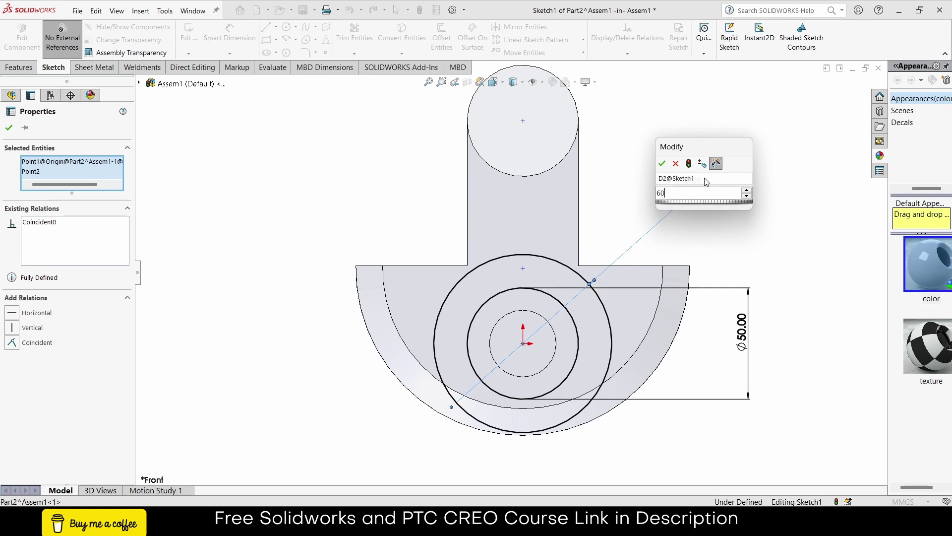
key("Return")
key("z")
key("z")
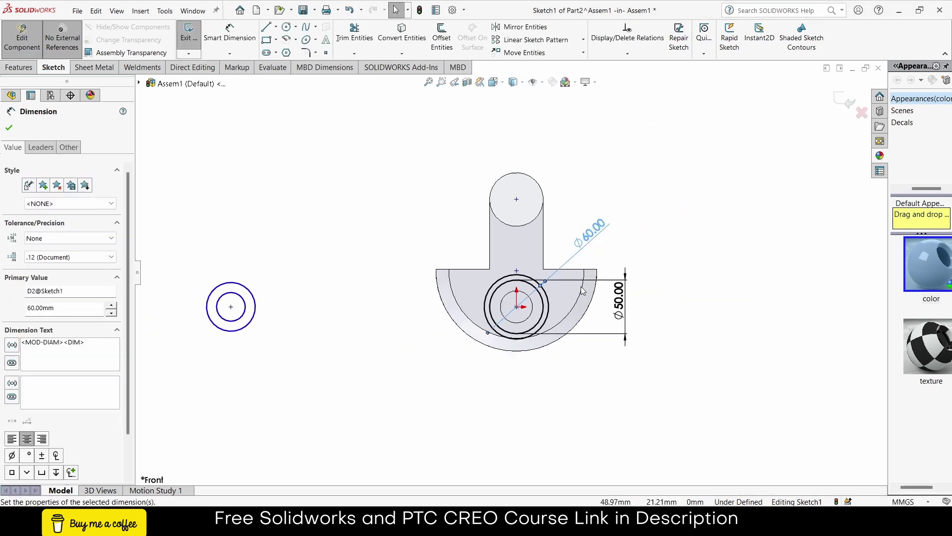
- Set the outer circle's diameter at the origin to 65 mm
double_click(597, 231)
type("65")
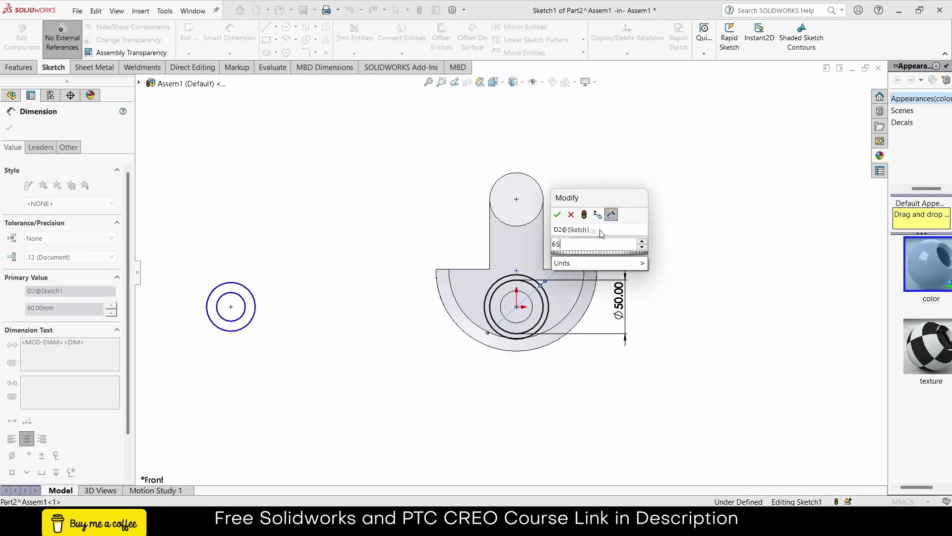
key("Return")
- Dimension the far pair of concentric circles to diameters of 30 mm for the inner and 45 mm for the outer
scroll(453, 300, "down", 2)
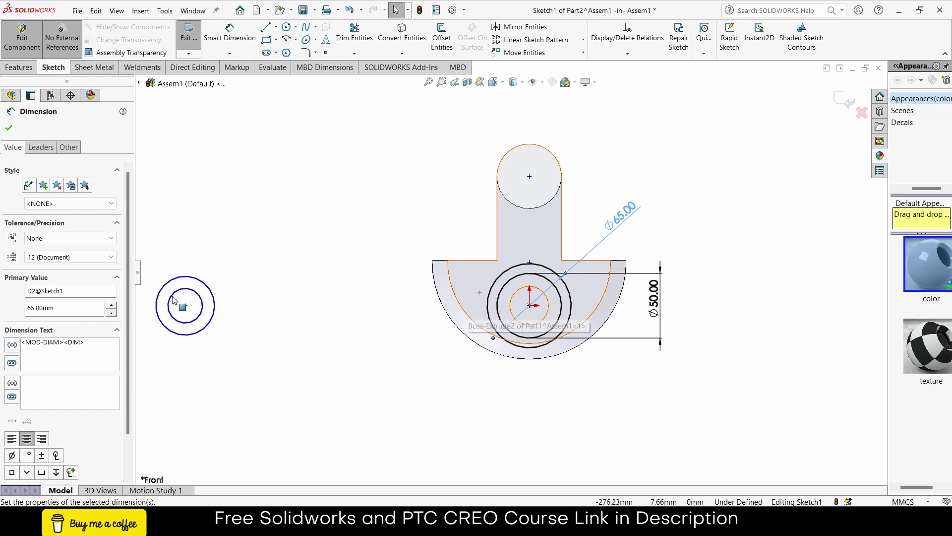
left_click(199, 297)
key("d")
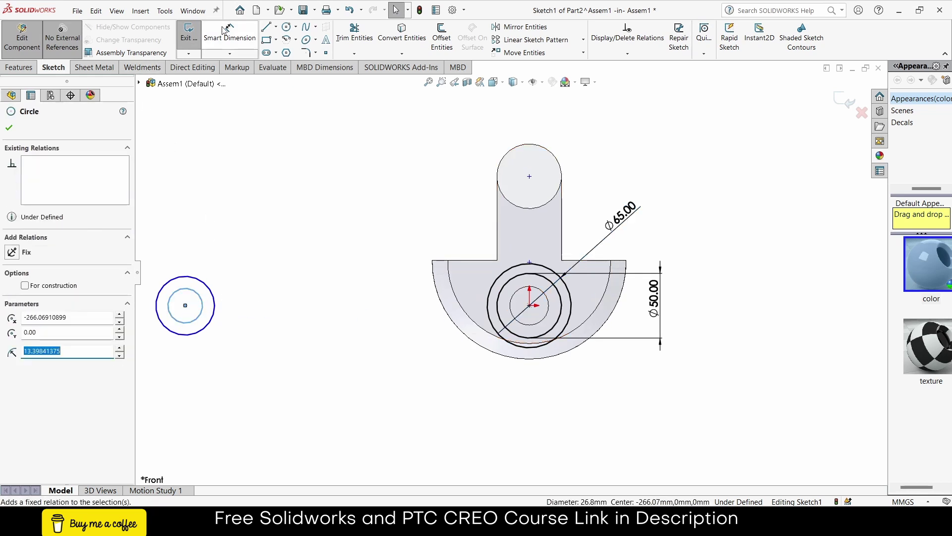
left_click(201, 298)
left_click(253, 258)
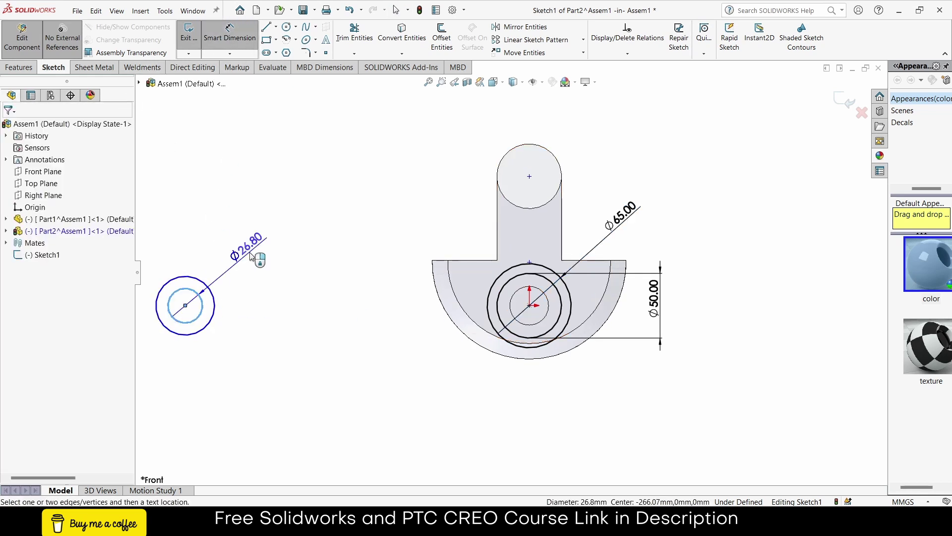
type("30")
key("Return")
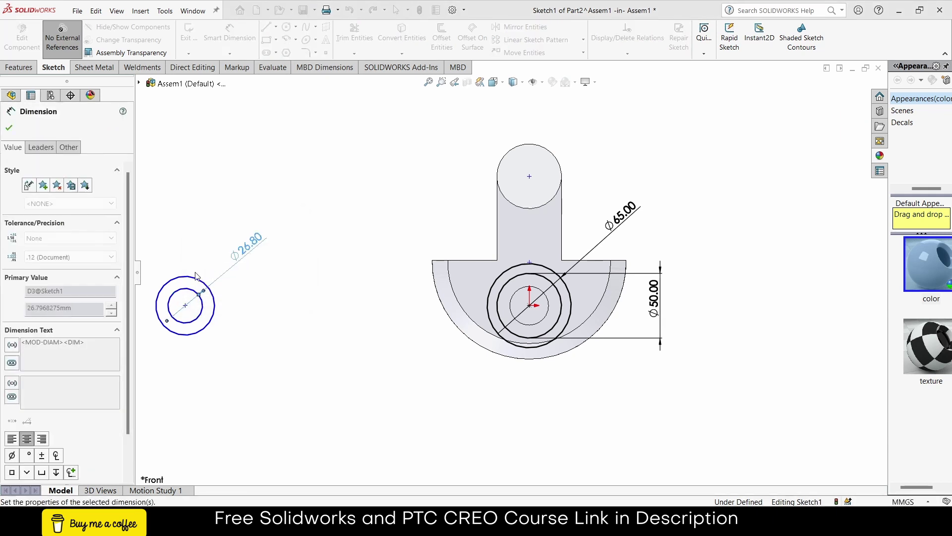
left_click(186, 279)
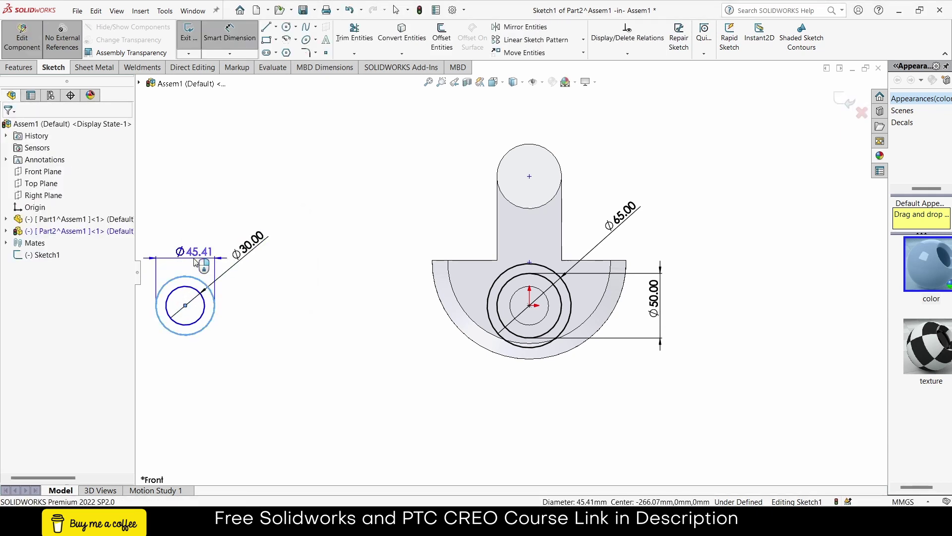
left_click(196, 263)
type("45")
key("Return")
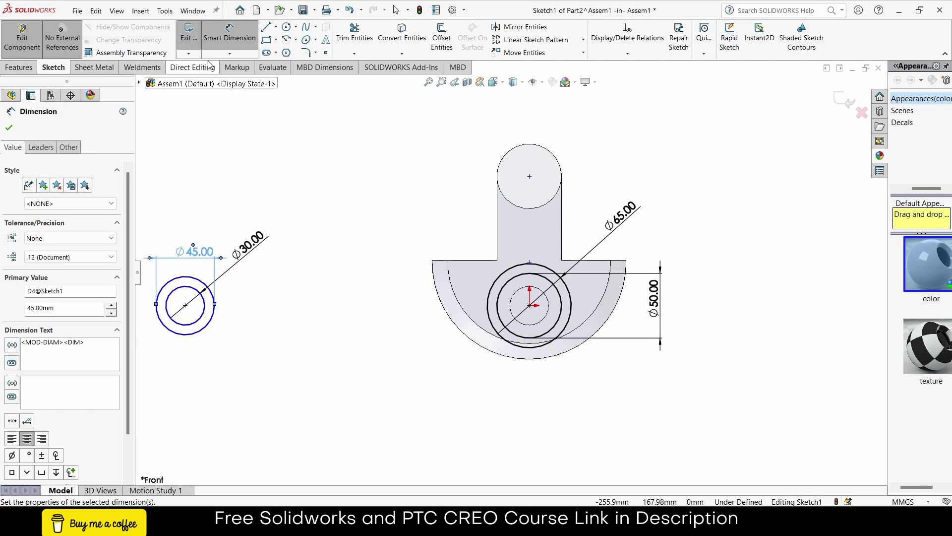
- Sketch a horizontal construction centerline from the origin to the center of the small-end circles
left_click(276, 27)
left_click(294, 47)
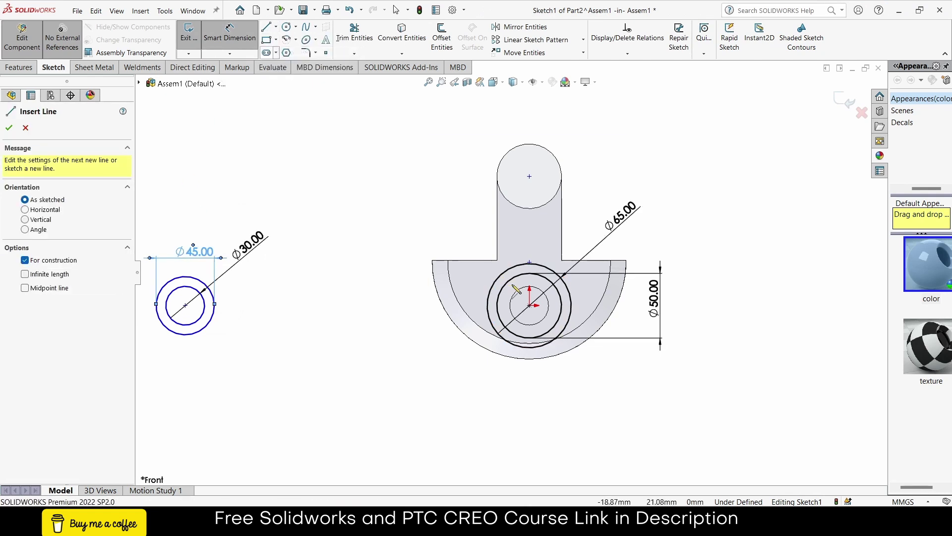
left_click(529, 305)
left_click(185, 305)
key("Escape")
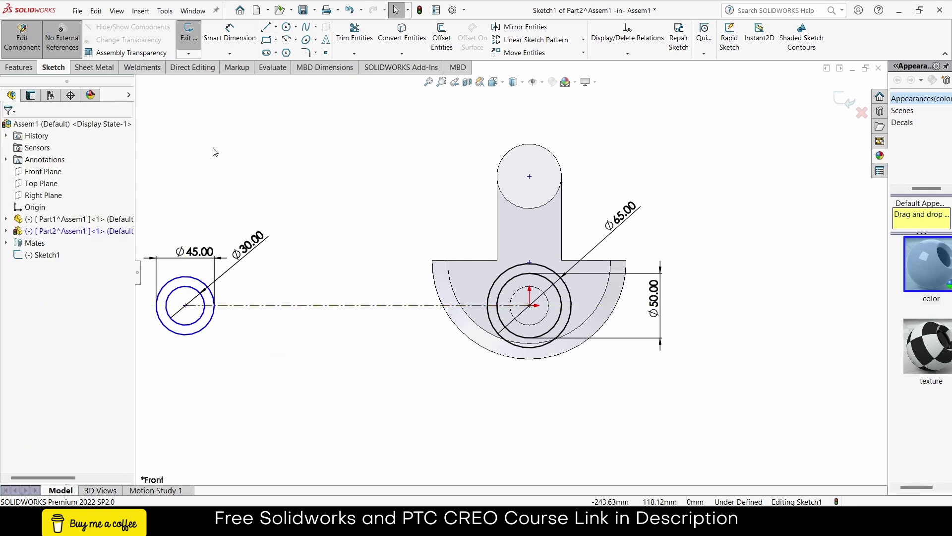
- Dimension the construction centerline between the two circle centers to 250 mm
left_click(229, 33)
left_click(325, 306)
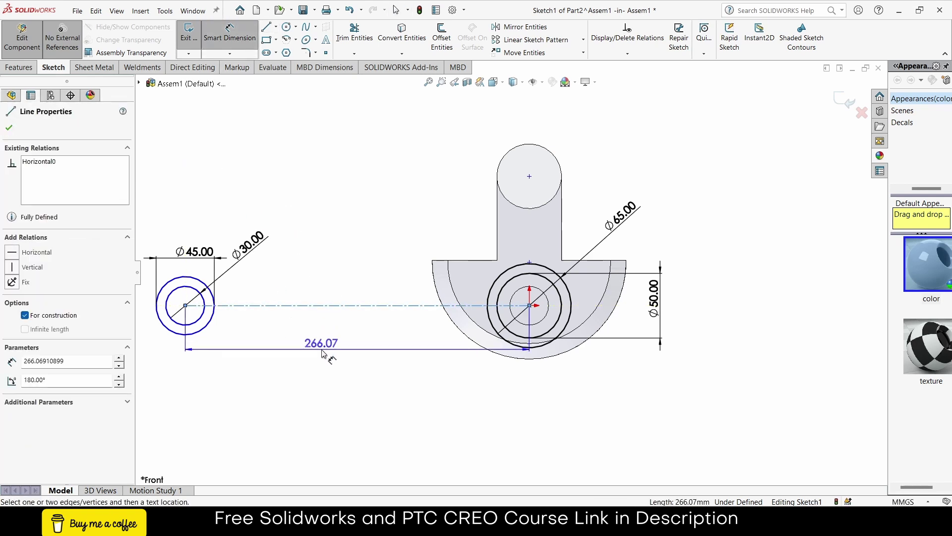
left_click(322, 350)
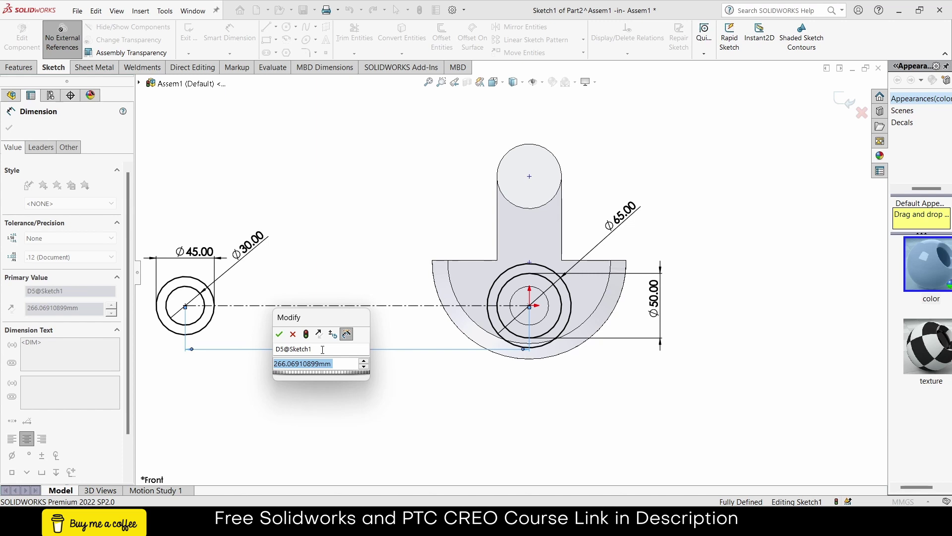
type("250")
key("Return")
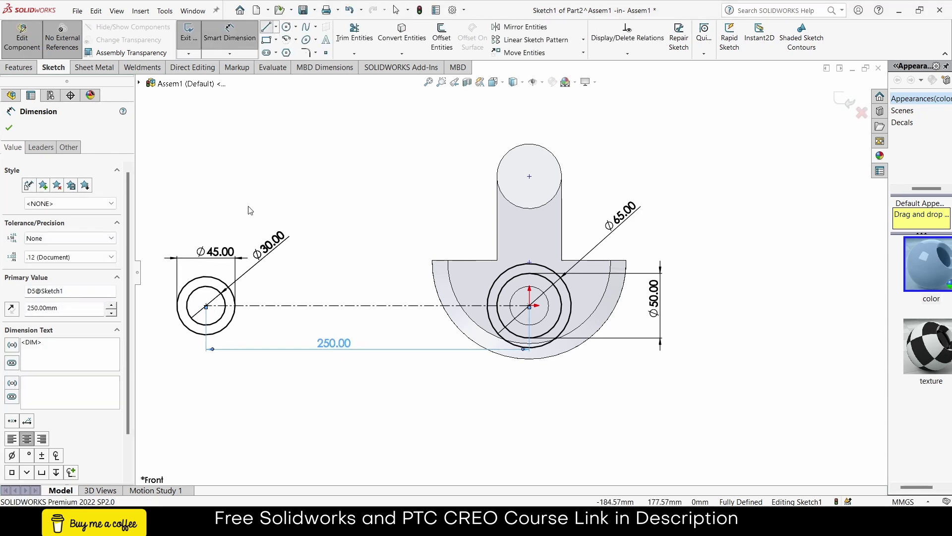
- Sketch two slanted lines joining the 45 mm and 65 mm circles, one along their upper and one along their lower edges
key("l")
left_click(207, 276)
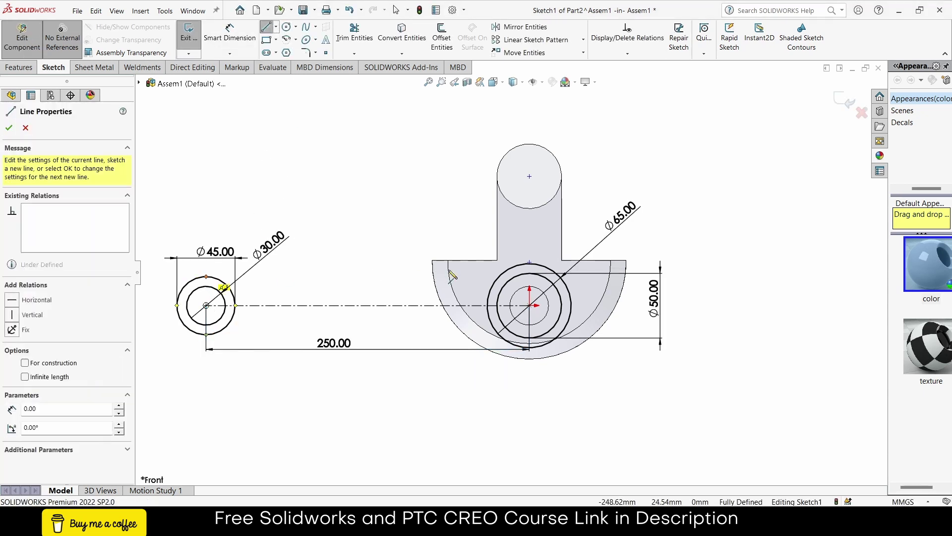
left_click(529, 264)
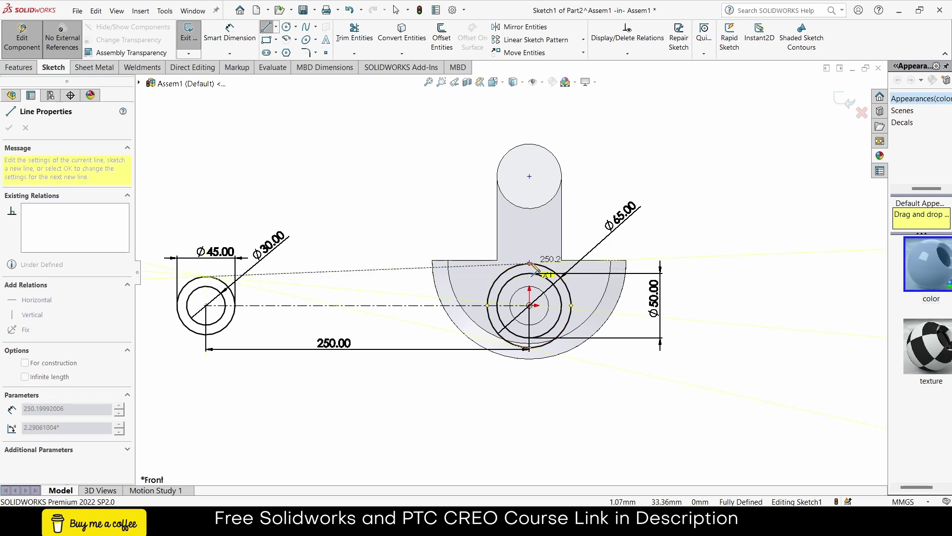
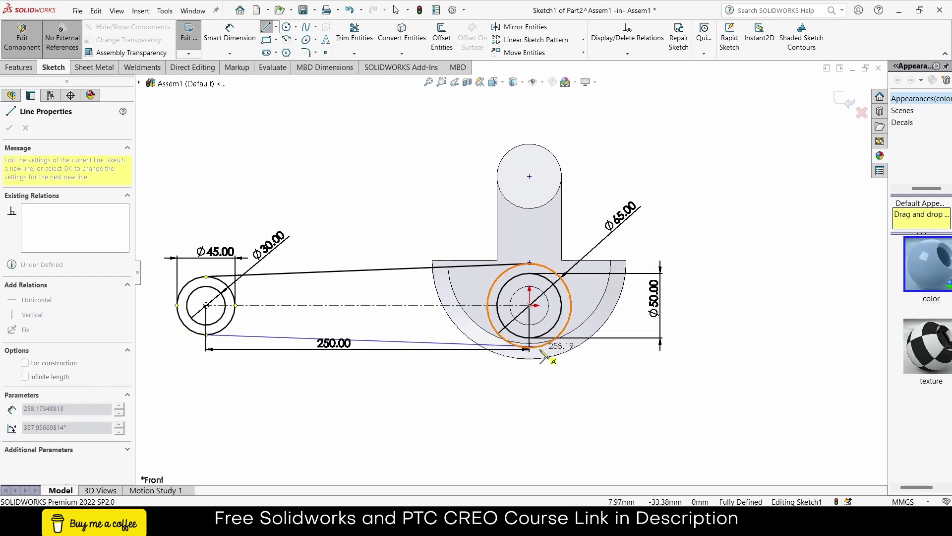
scroll(532, 370, "down", 4)
scroll(535, 377, "down", 4)
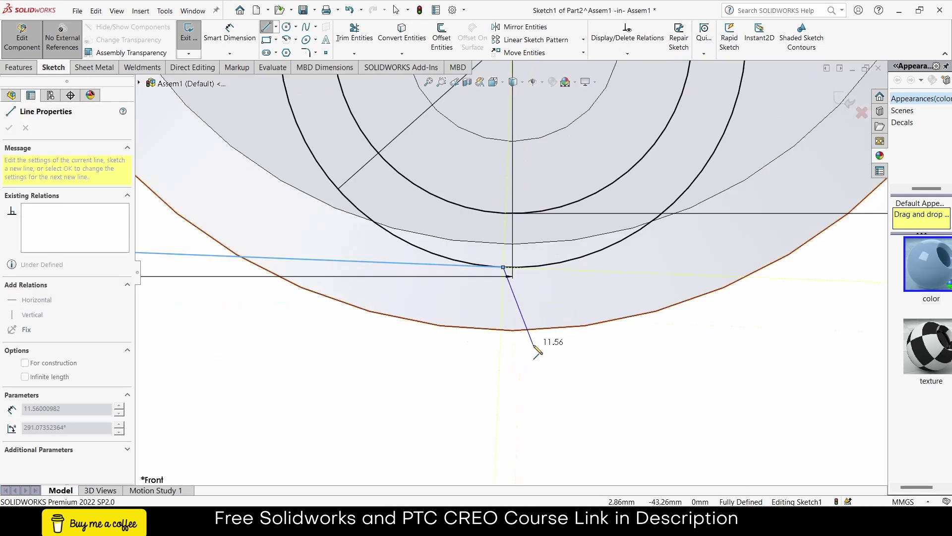
key("Escape")
scroll(533, 347, "up", 6)
scroll(512, 344, "up", 2)
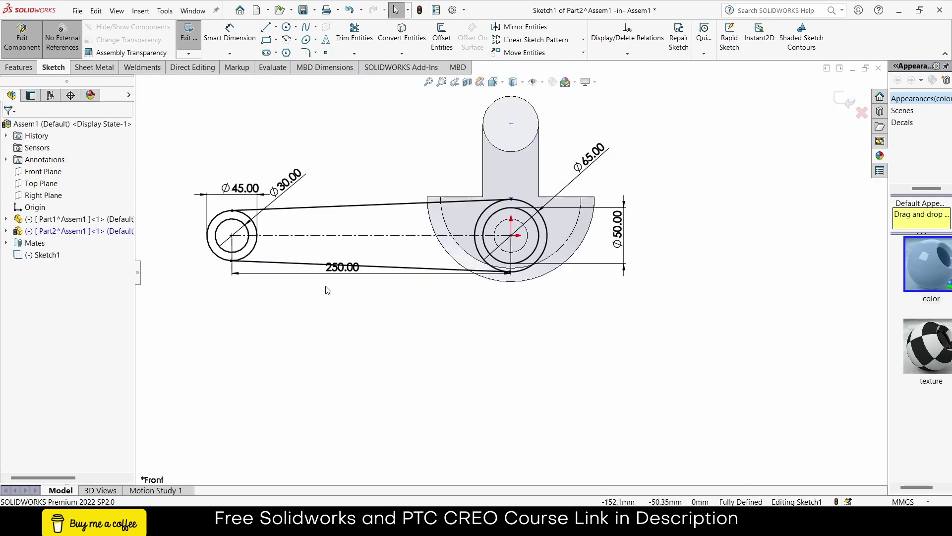
scroll(297, 208, "down", 8)
scroll(425, 304, "up", 8)
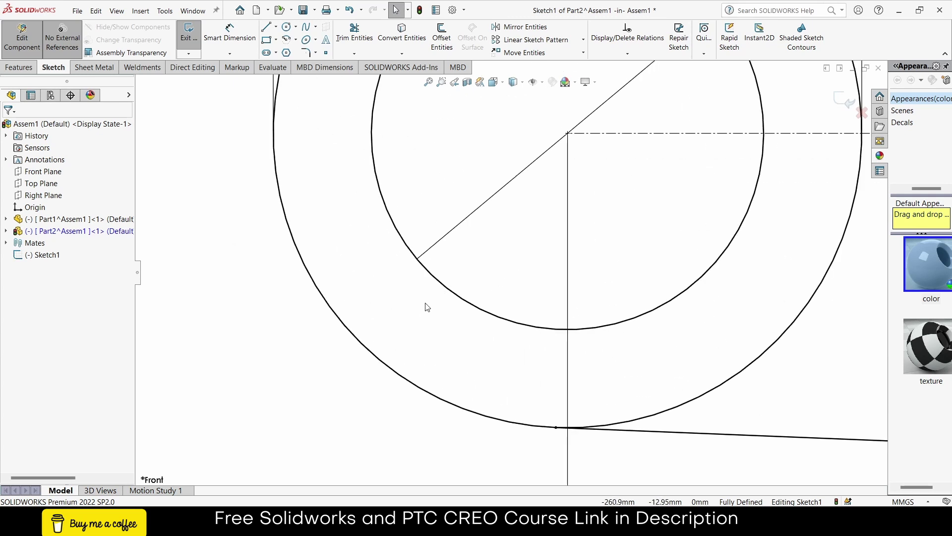
scroll(525, 296, "up", 2)
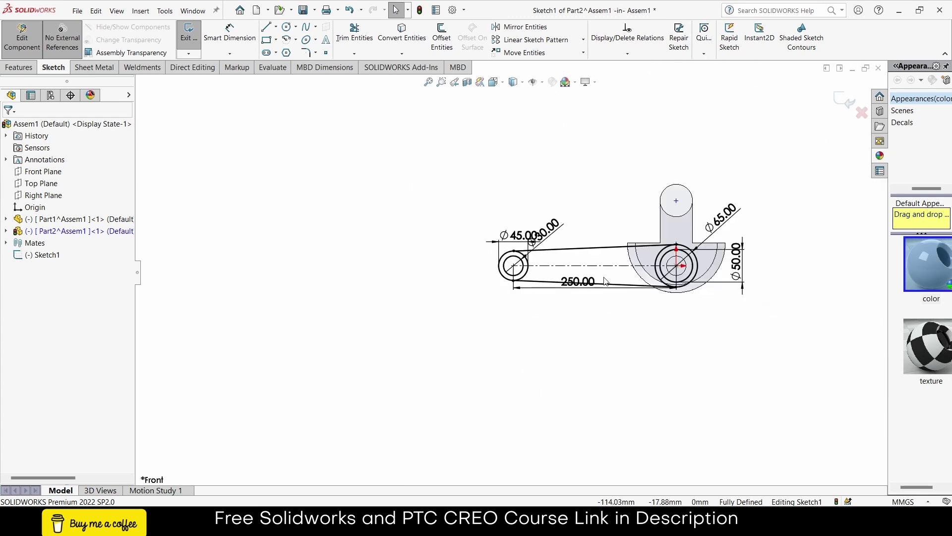
- Extrude the ring regions at both rod ends 45 mm from the mid plane
scroll(632, 269, "down", 2)
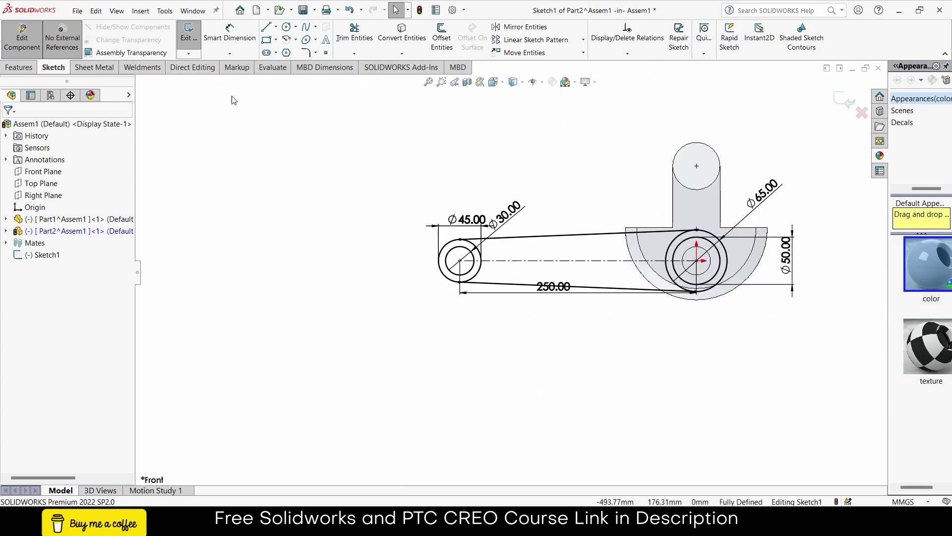
scroll(659, 227, "down", 3)
left_click(18, 67)
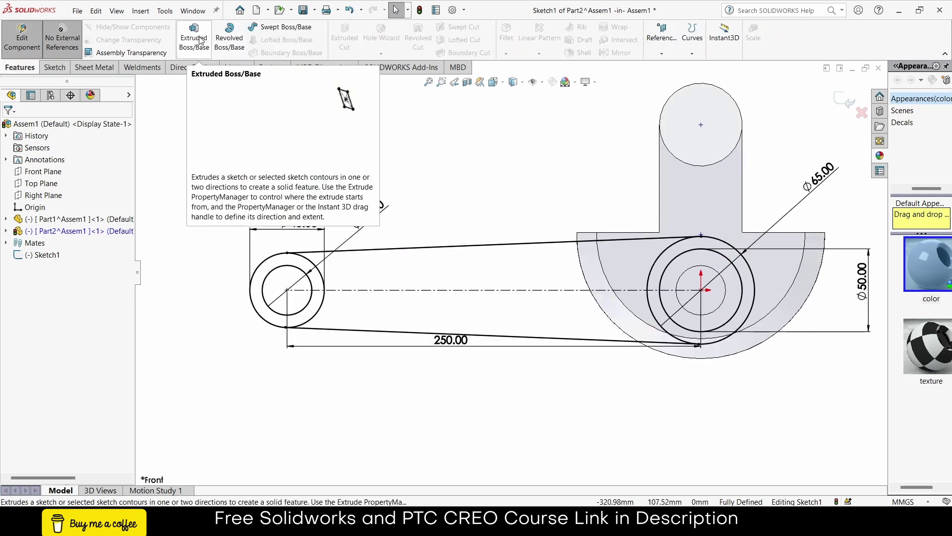
left_click(201, 40)
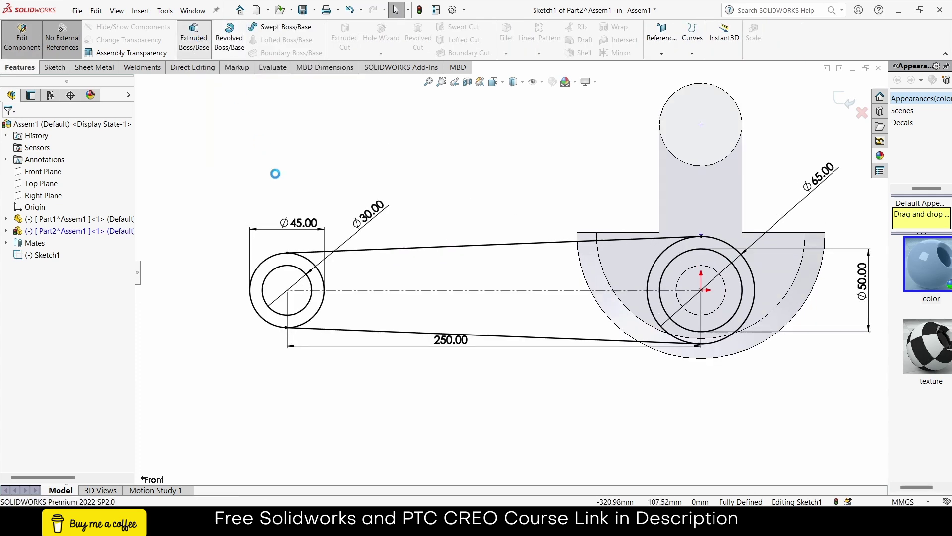
left_click(311, 279)
left_click(687, 254)
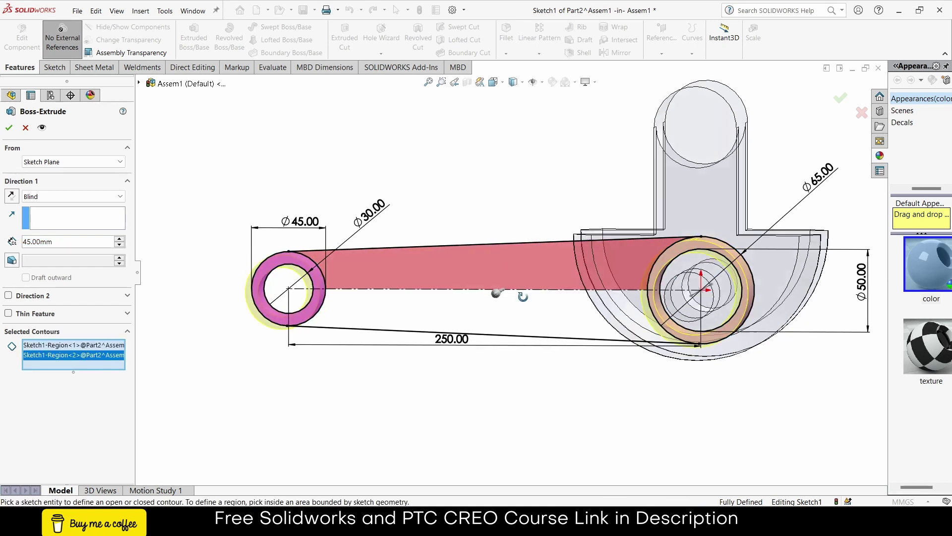
left_click(40, 197)
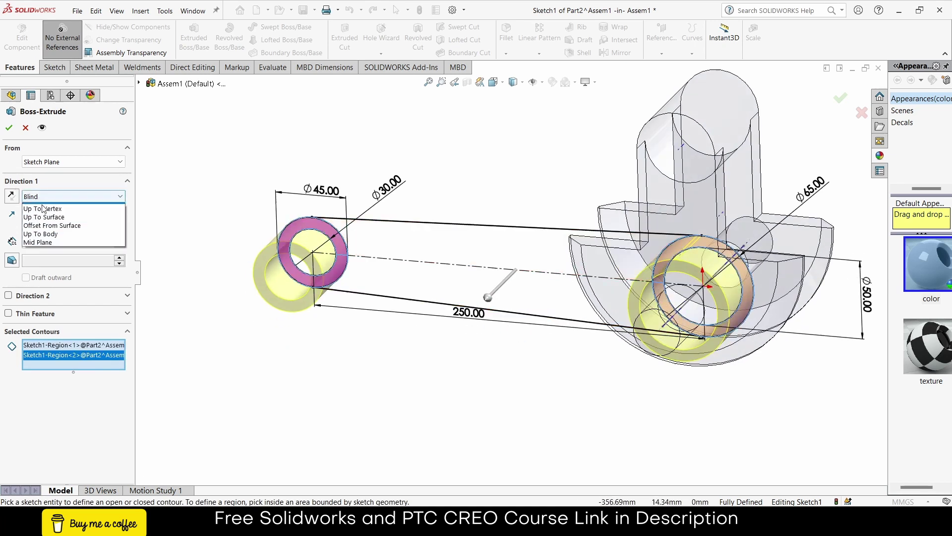
left_click(59, 244)
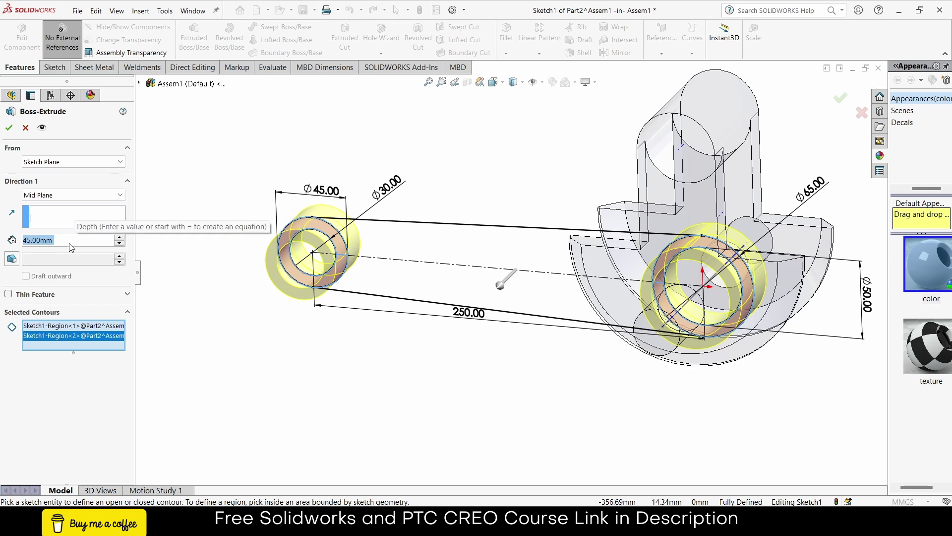
middle_click_drag(345, 326, 324, 340)
left_click(9, 129)
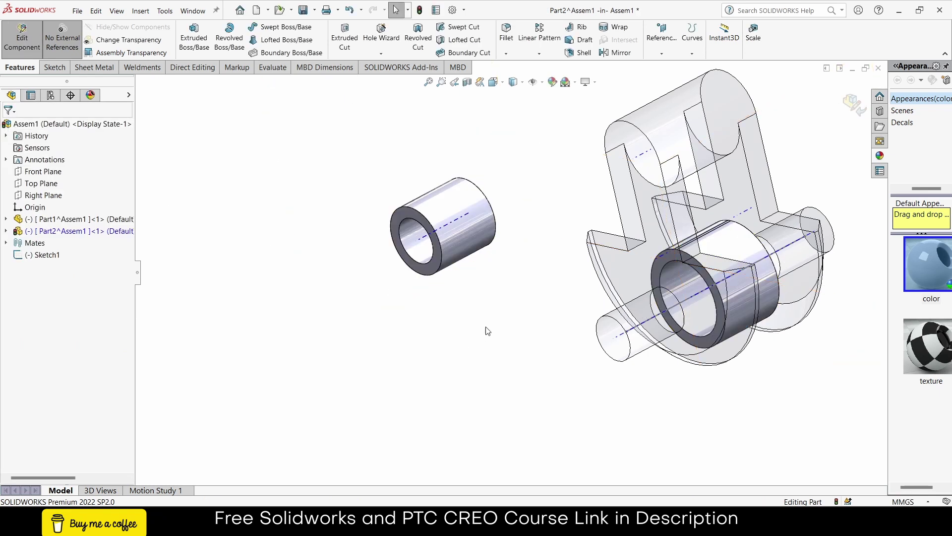
- Show the sketch of the end-ring extrusion in the connecting rod part
left_click(7, 231)
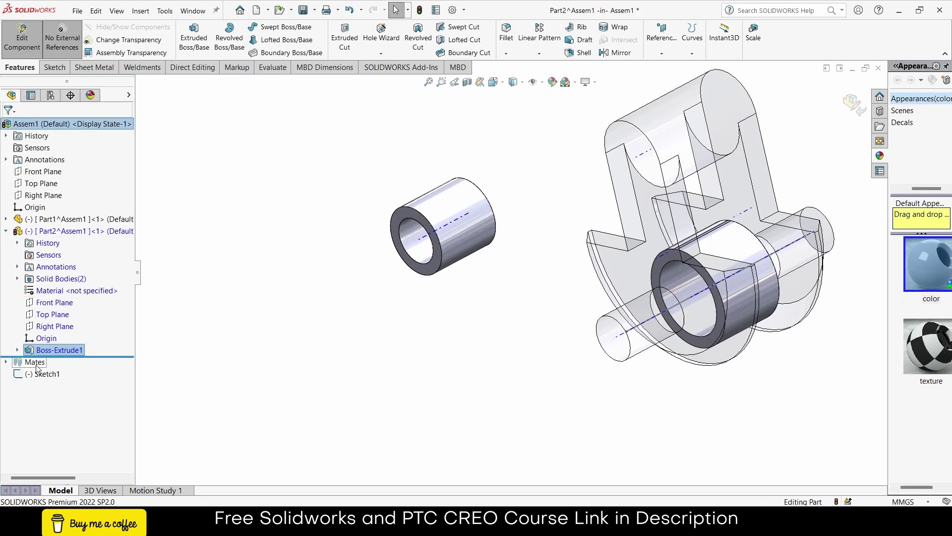
left_click(16, 350)
right_click(64, 357)
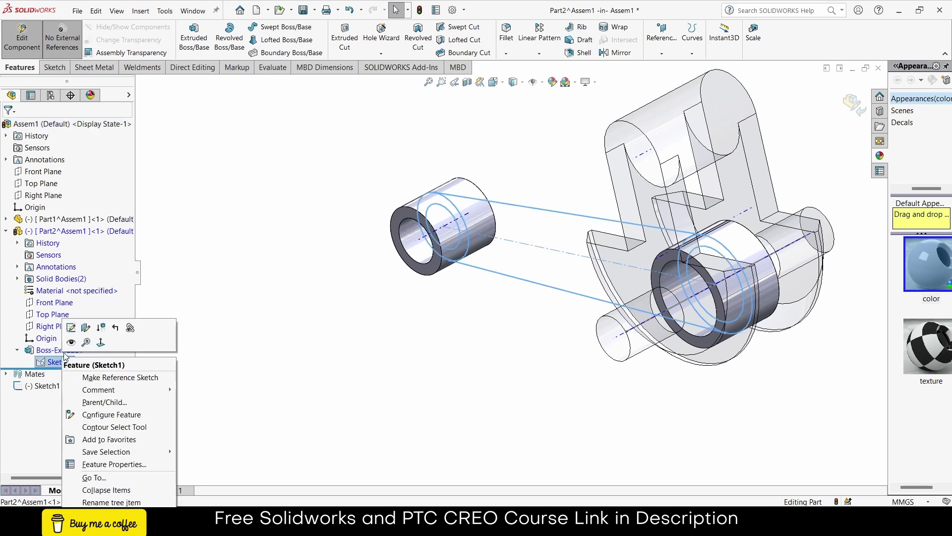
left_click(388, 369)
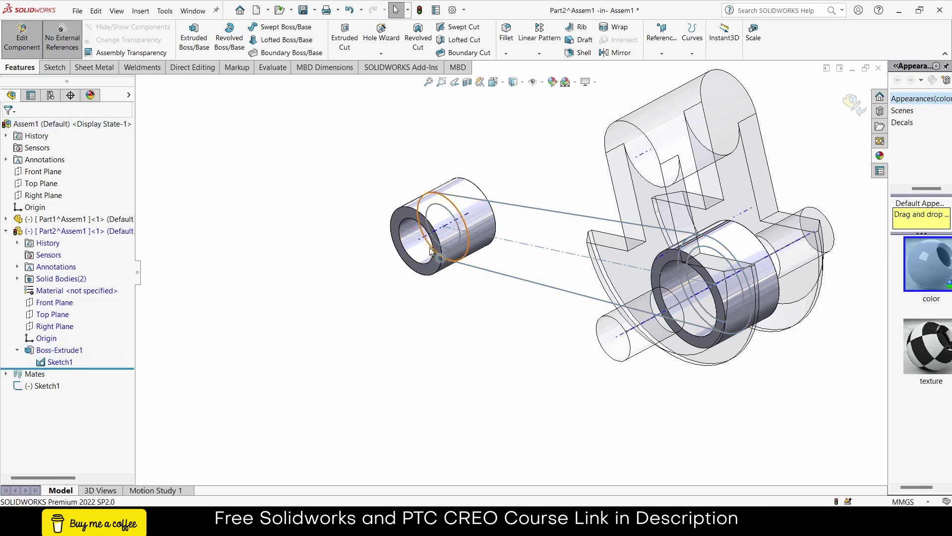
- Start a sketch on the rod part's Front Plane and convert the two slanted lines and both outer end circles into it
left_click(435, 262)
key("ctrl+8")
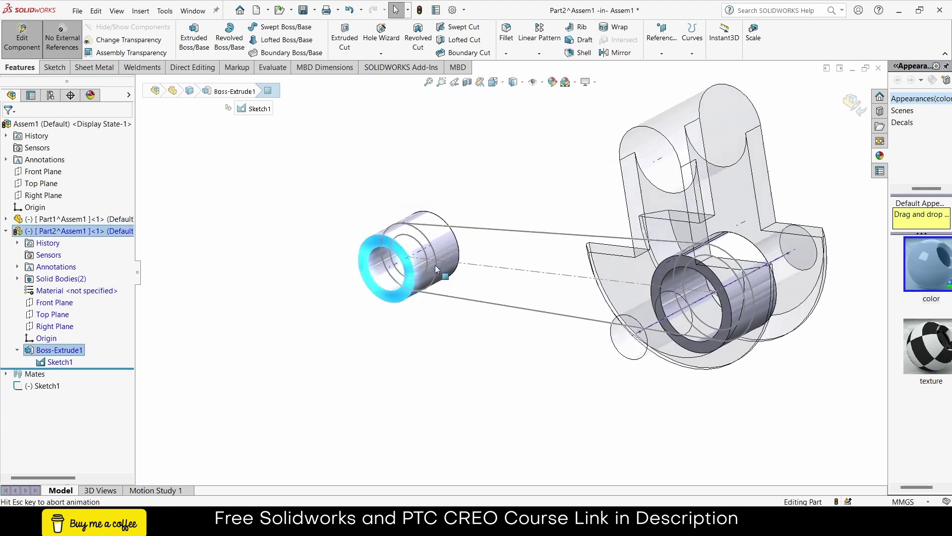
left_click(395, 409)
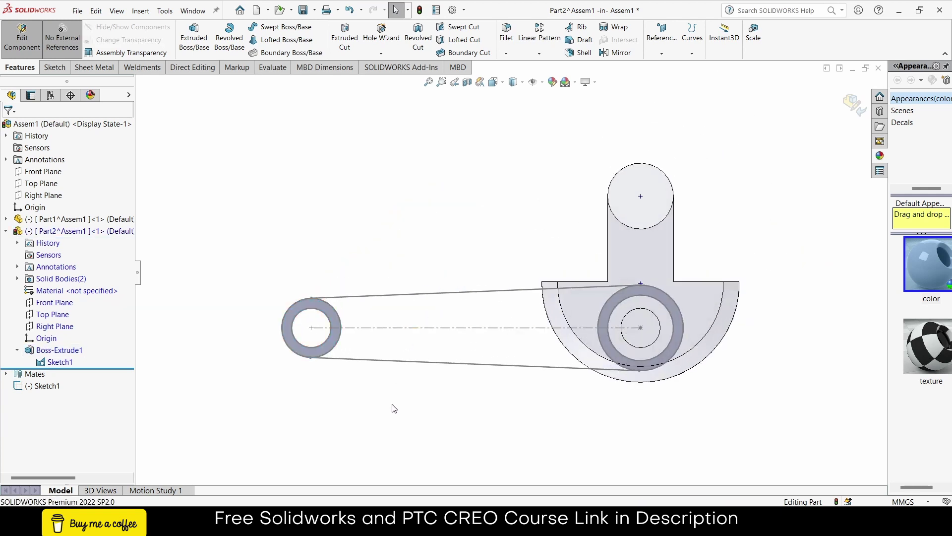
left_click(55, 302)
left_click(67, 287)
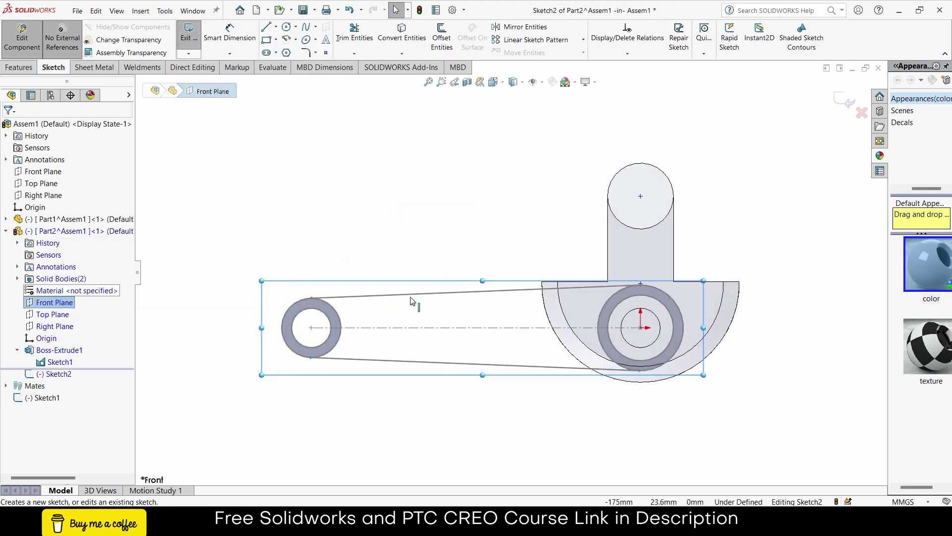
left_click(413, 296)
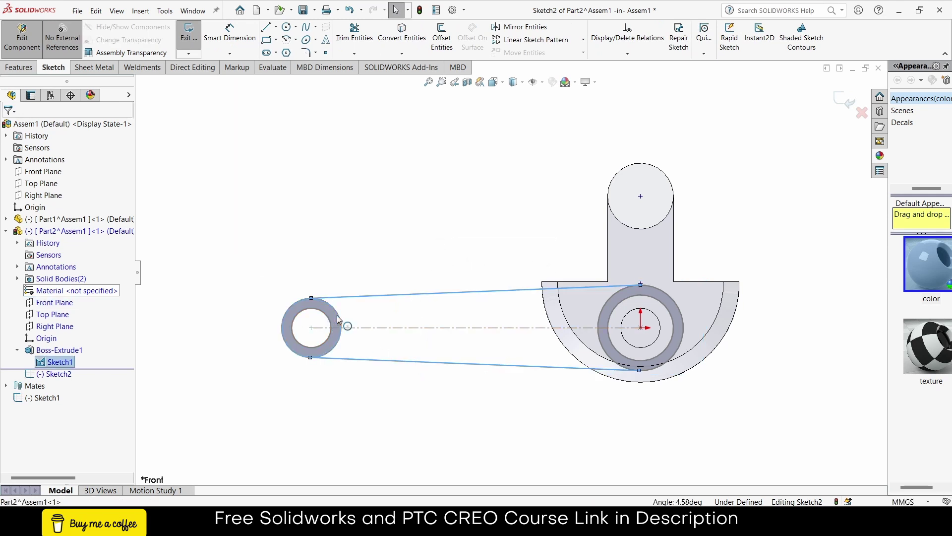
left_click(606, 303, "ctrl")
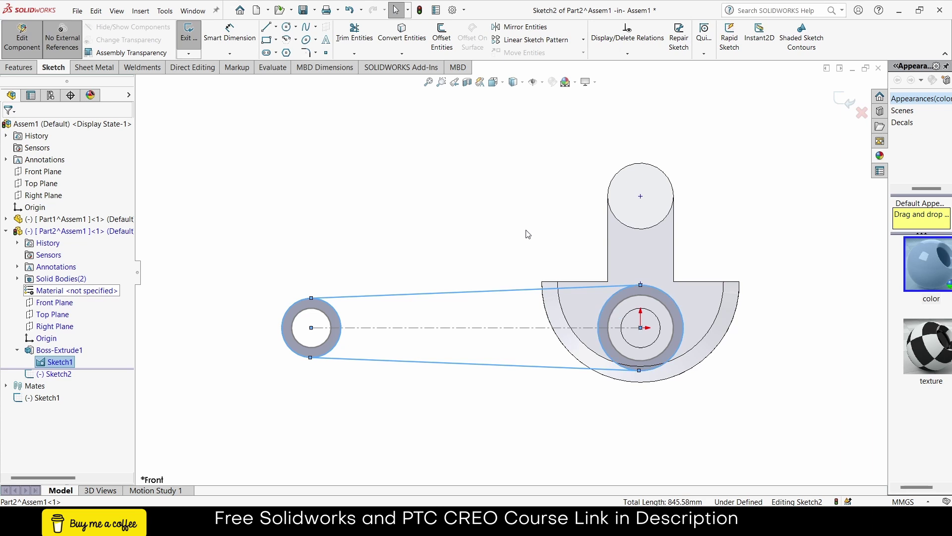
left_click(402, 39)
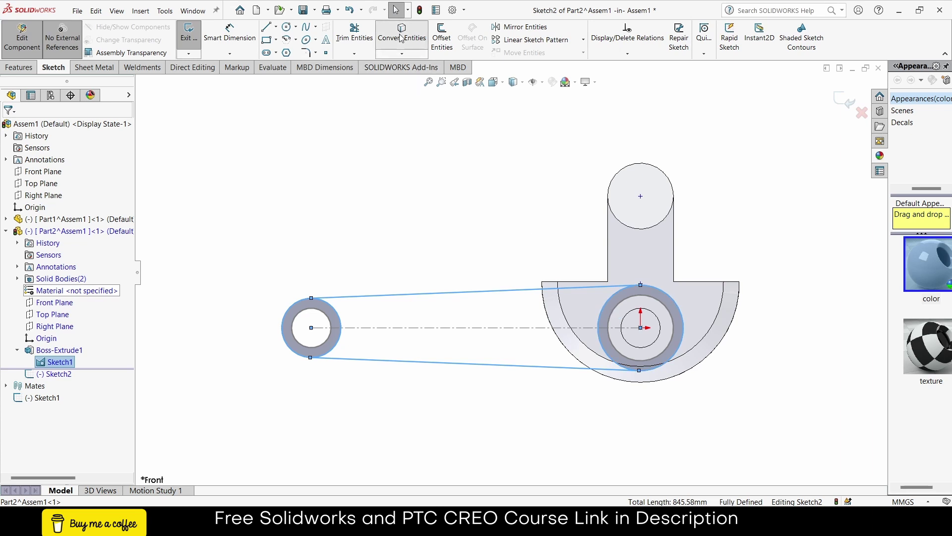
- Trim away the outward-facing halves of both converted circles, leaving a closed profile between the rod ends
left_click(354, 35)
scroll(271, 232, "down", 1)
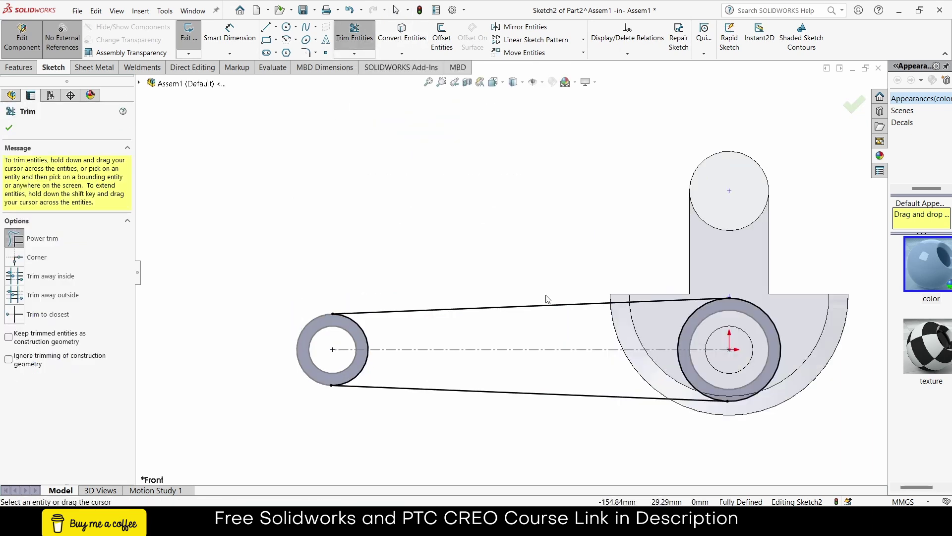
scroll(764, 347, "down", 2)
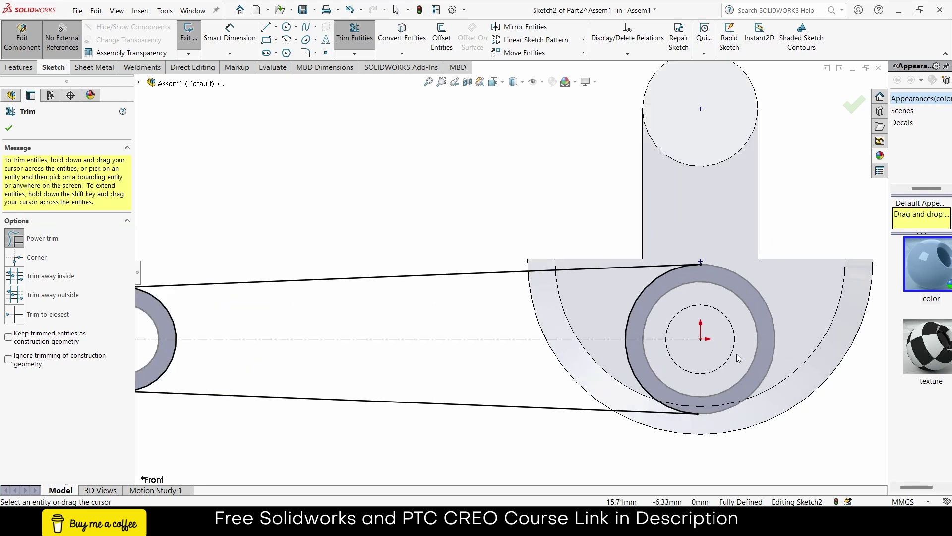
scroll(512, 295, "up", 2)
- Extrude the closed region between the two end rings 25 mm from the mid plane, merged with the rings
left_click(18, 67)
left_click(194, 37)
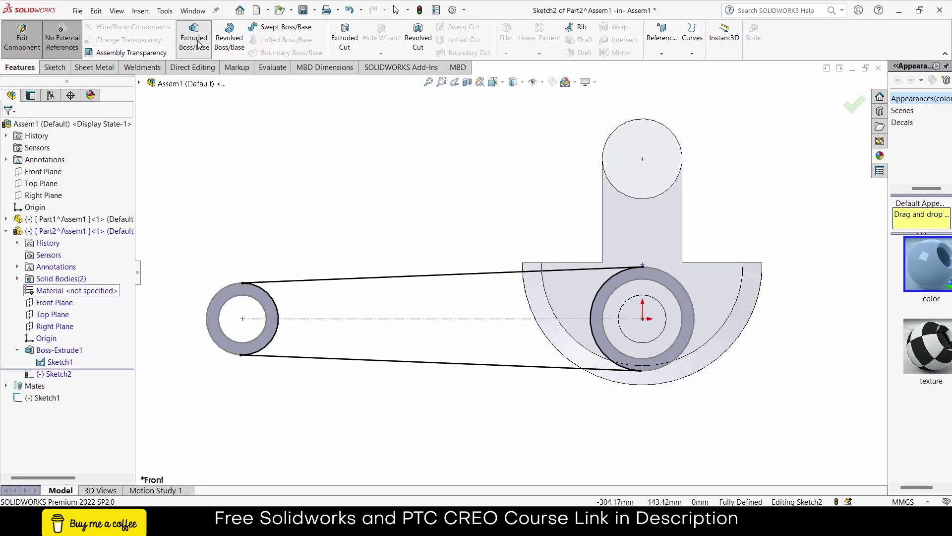
left_click(395, 315)
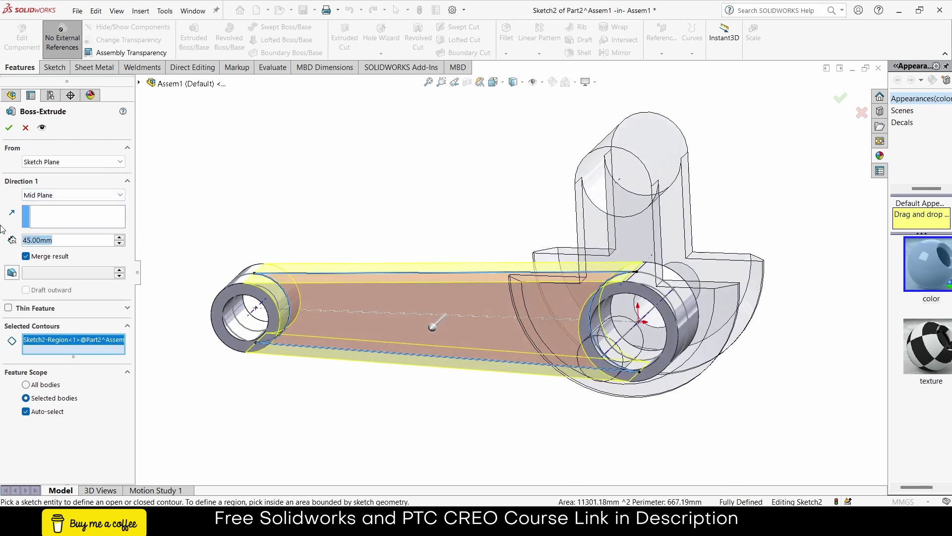
type("30")
key("Return")
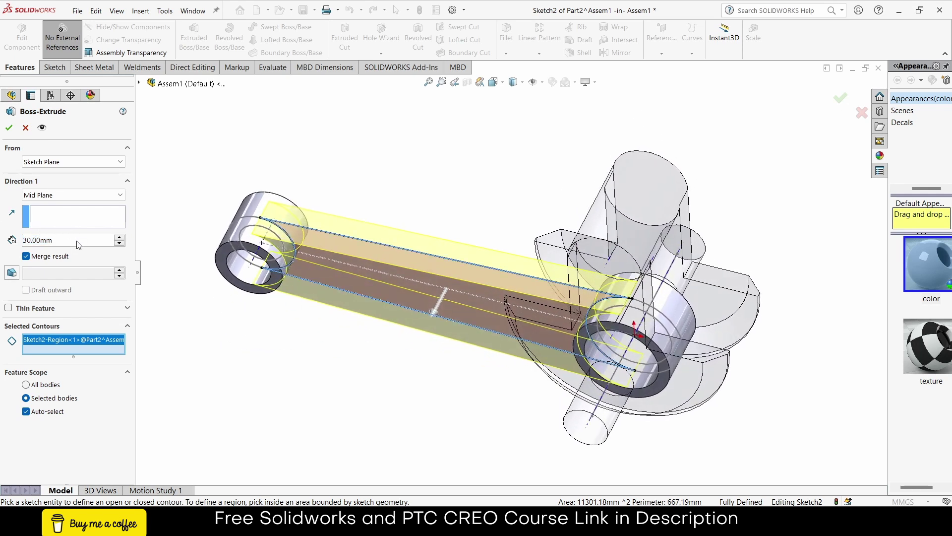
type("25")
key("Return")
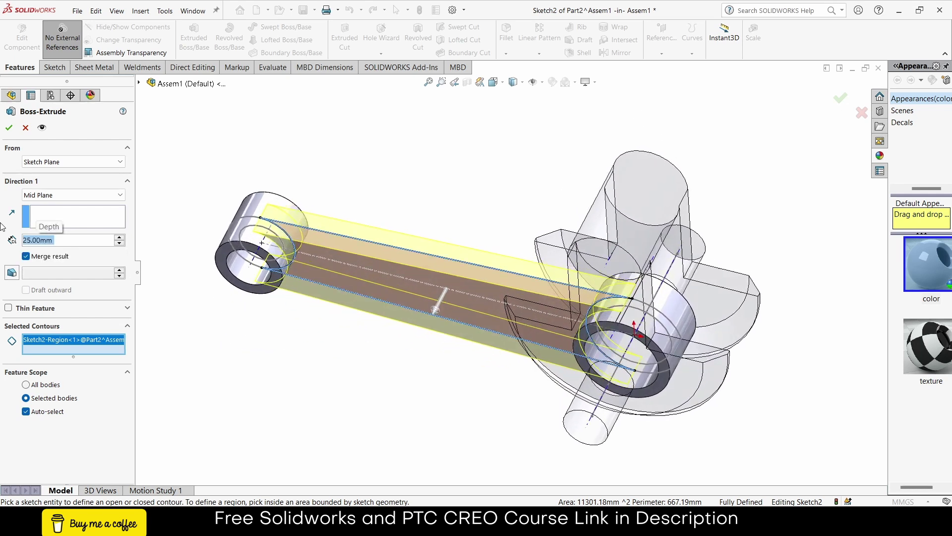
left_click(9, 128)
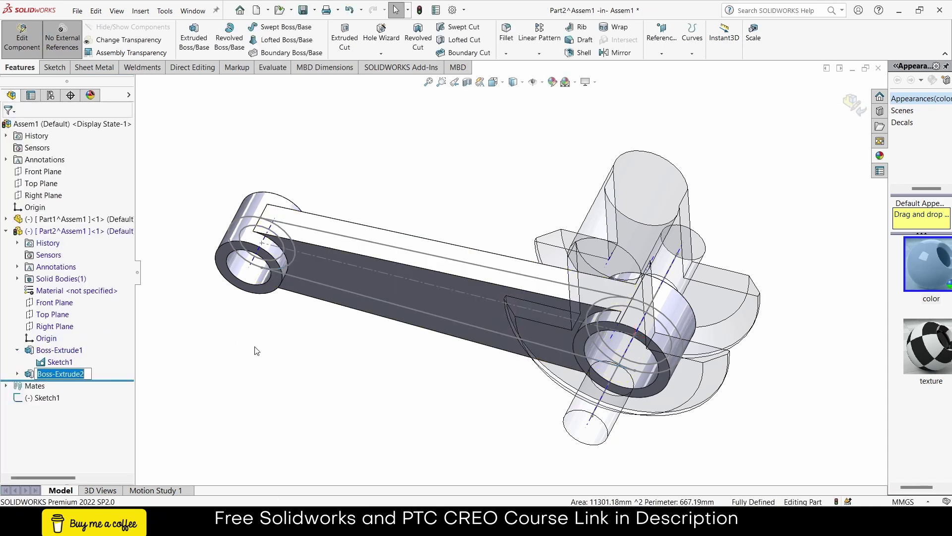
- Finish editing the connecting rod part and return to the assembly
left_click(257, 362)
left_click(379, 285)
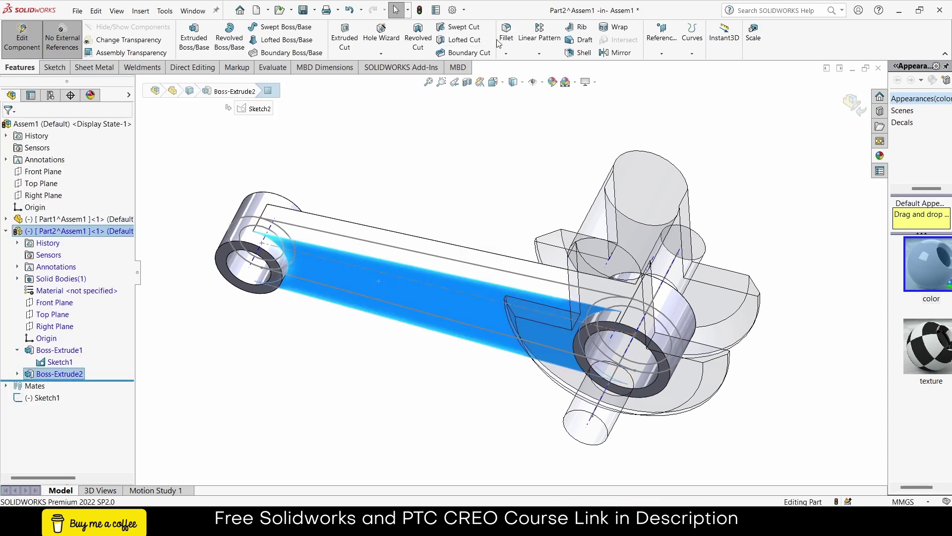
left_click(421, 159)
middle_click_drag(422, 159, 448, 163)
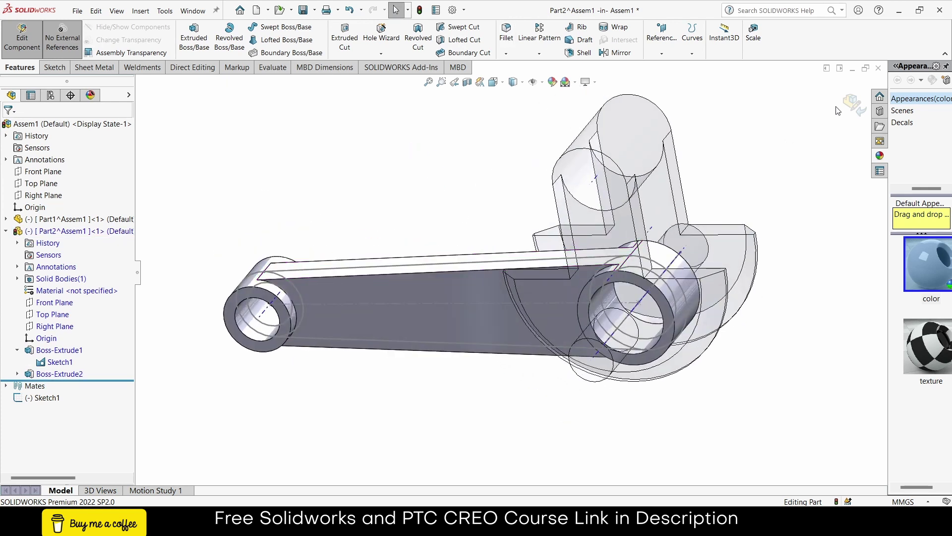
left_click(852, 105)
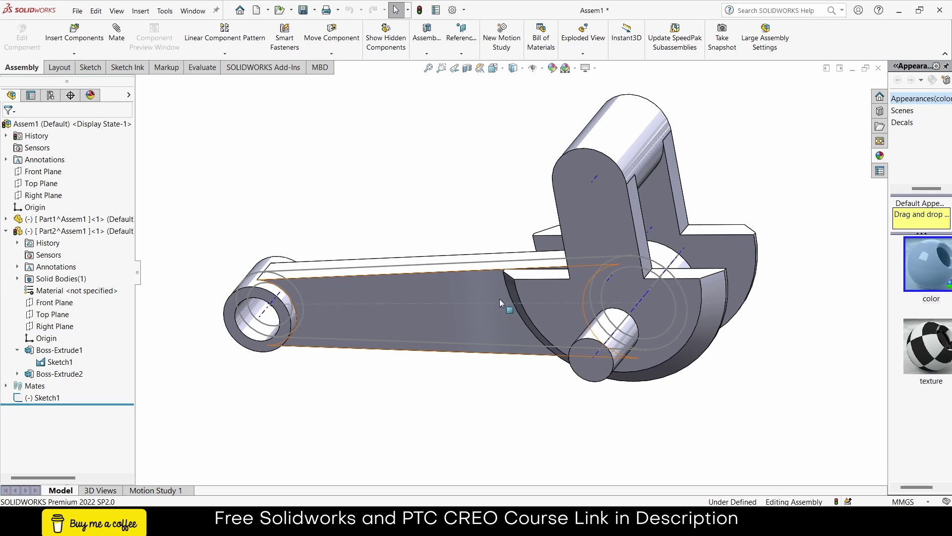
- Move the rod away from the crank and mate its big-end axis concentric with the crankpin's cylindrical face
left_click_drag(436, 307, 408, 255)
left_click(327, 320)
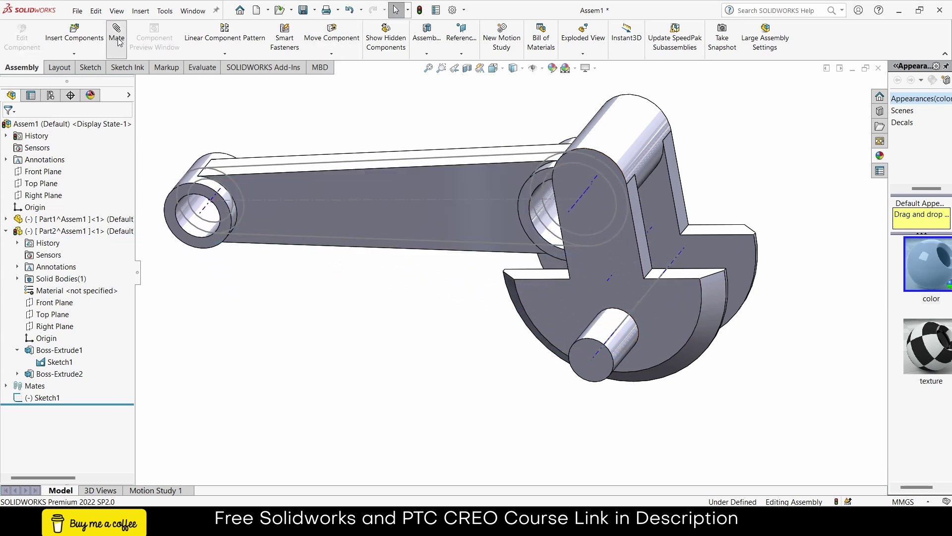
left_click(573, 206)
left_click(640, 145)
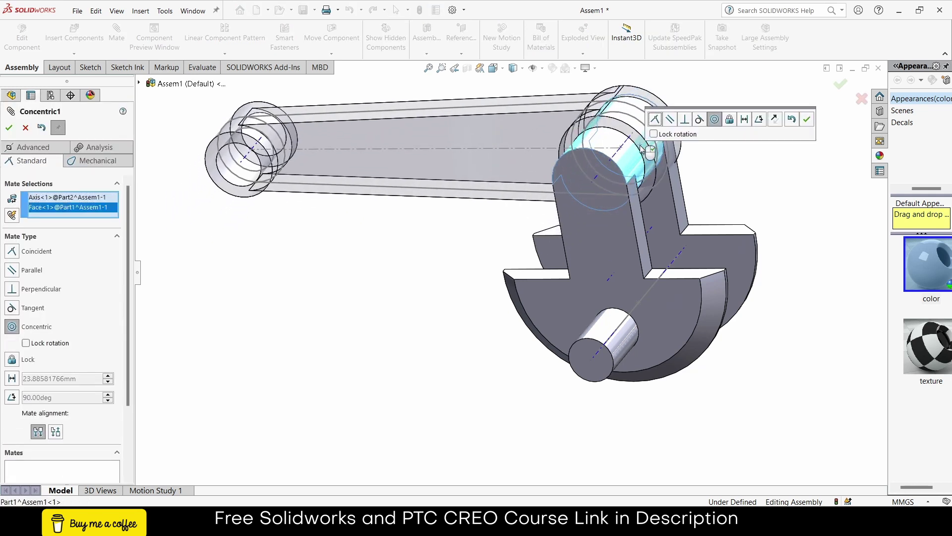
left_click(807, 119)
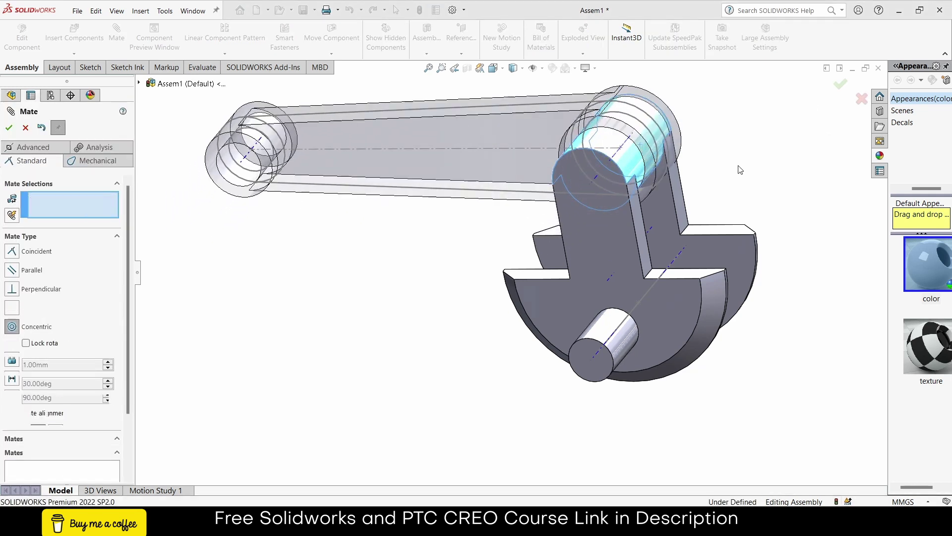
- Add a centered Width mate between the crank webs' inner faces and the two side faces of the rod's big end
middle_click_drag(807, 119, 646, 221)
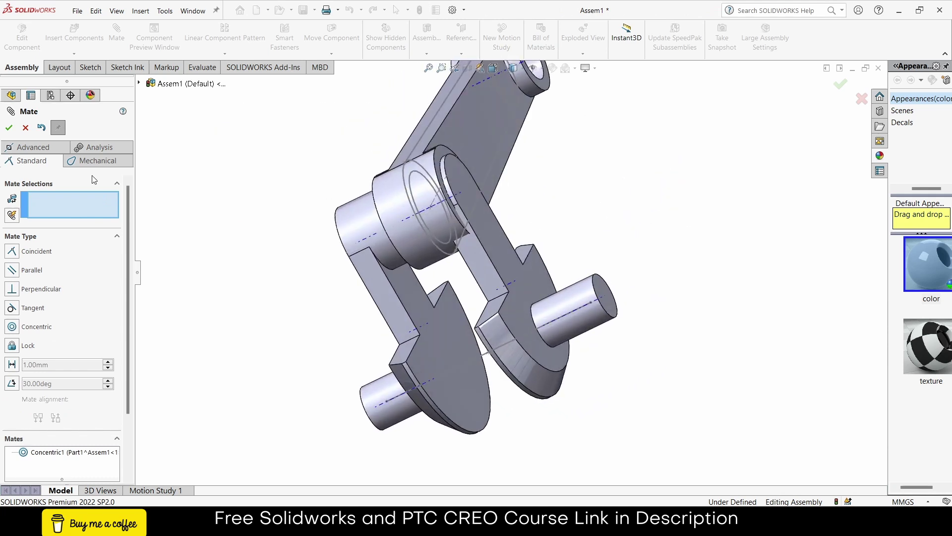
left_click(33, 147)
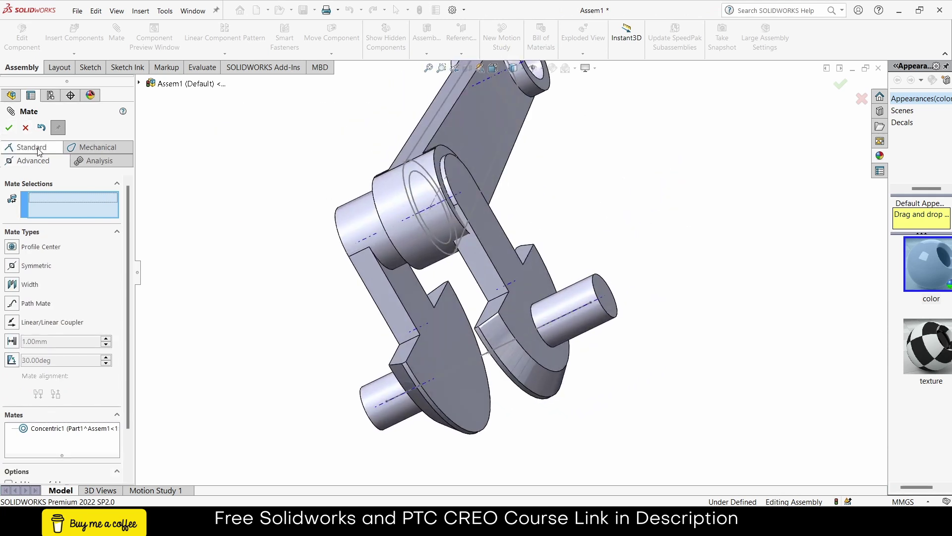
left_click(12, 284)
scroll(394, 343, "down", 3)
left_click(439, 367)
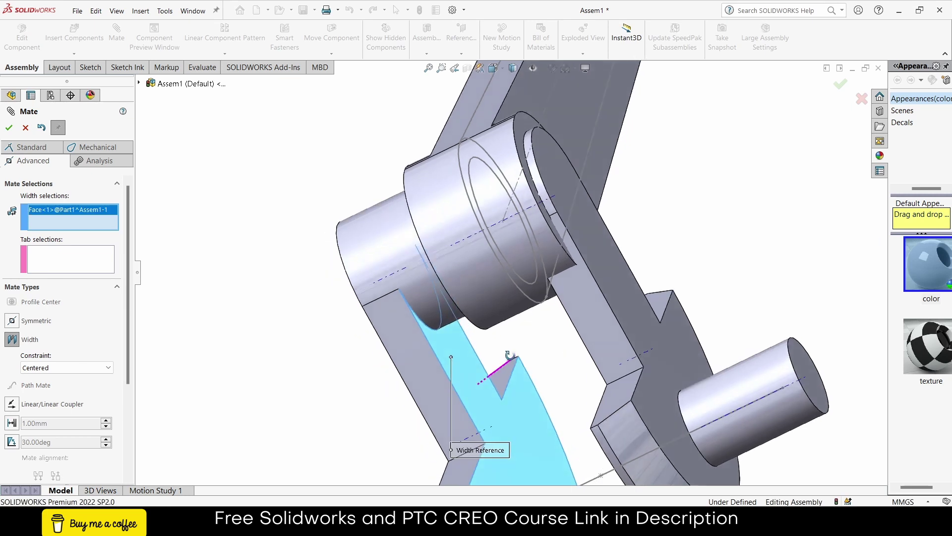
middle_click_drag(510, 355, 707, 315)
left_click(787, 296)
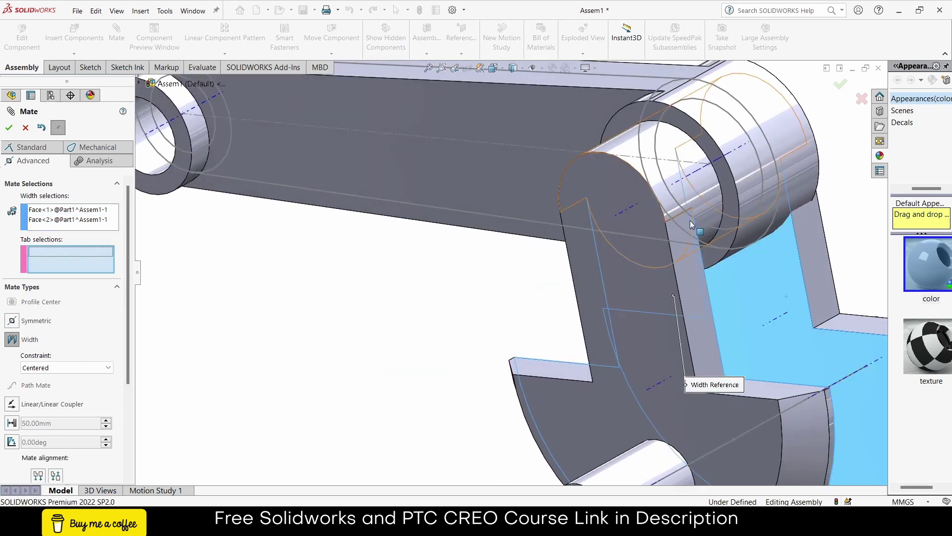
left_click(671, 117)
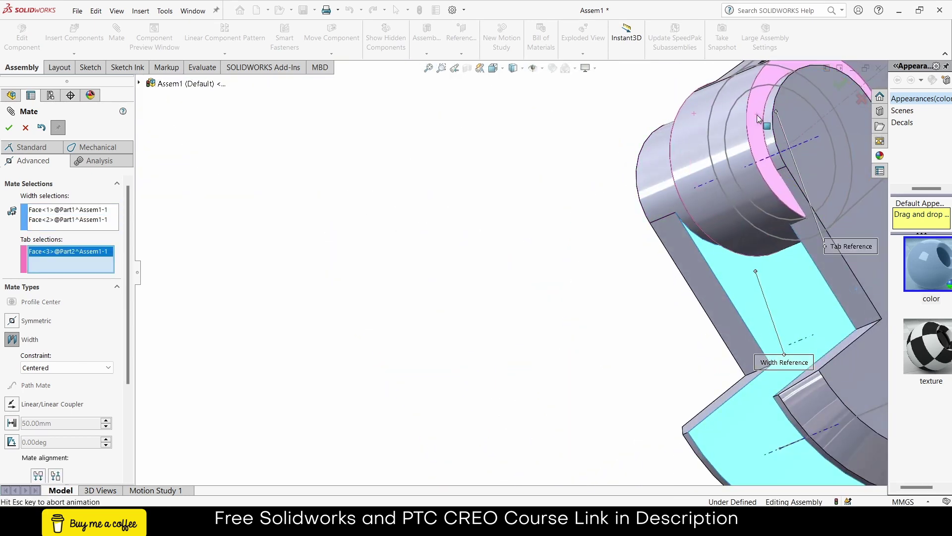
left_click(665, 178)
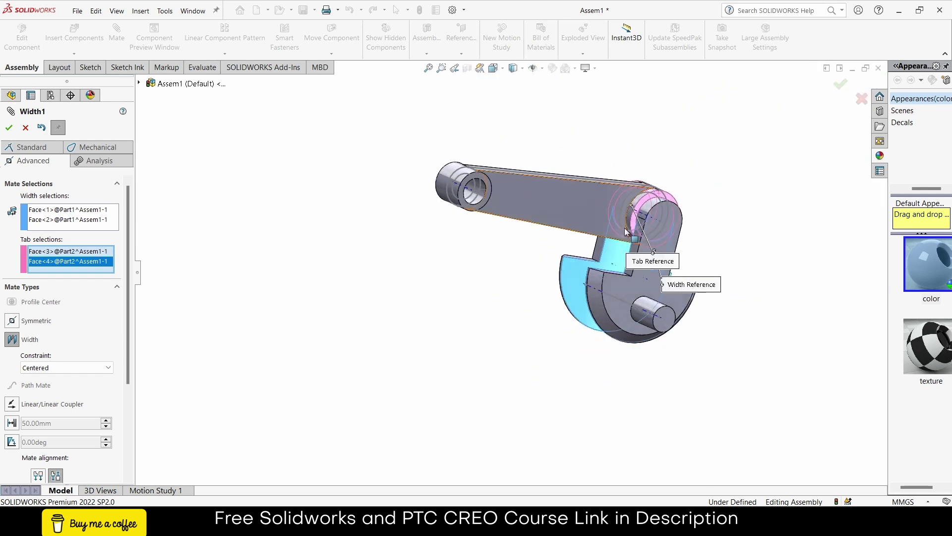
left_click(8, 128)
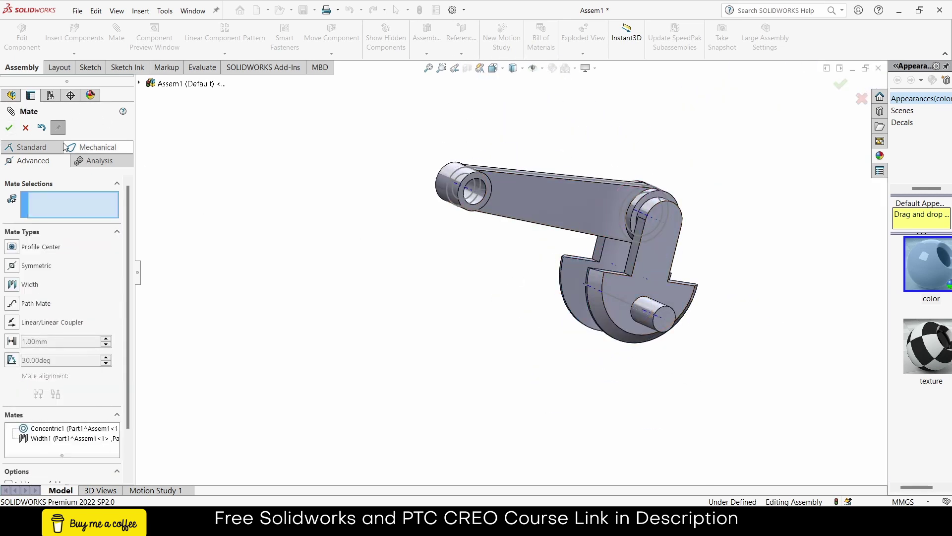
left_click(26, 128)
- Swing the connecting rod to turn the crank, and insert a new part on the assembly's Front Plane
left_click_drag(520, 199, 445, 274)
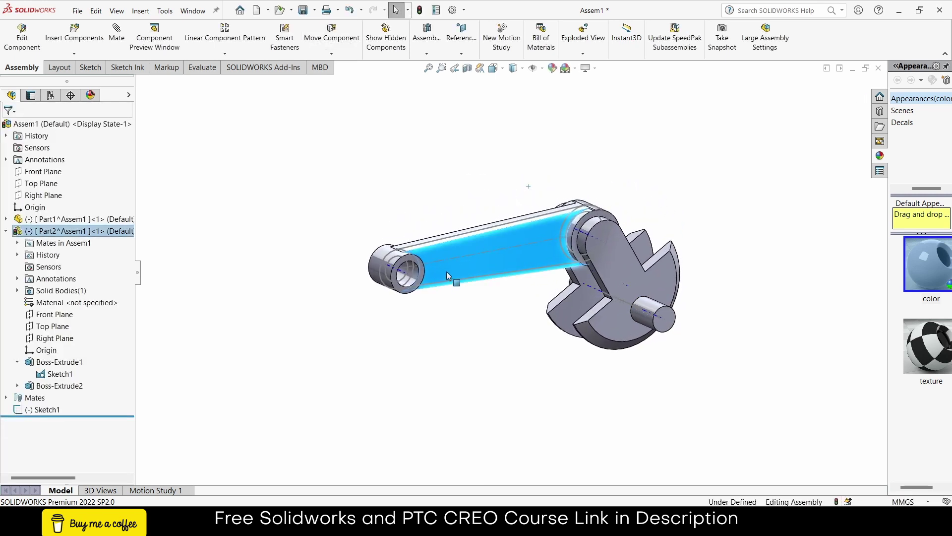
left_click(74, 54)
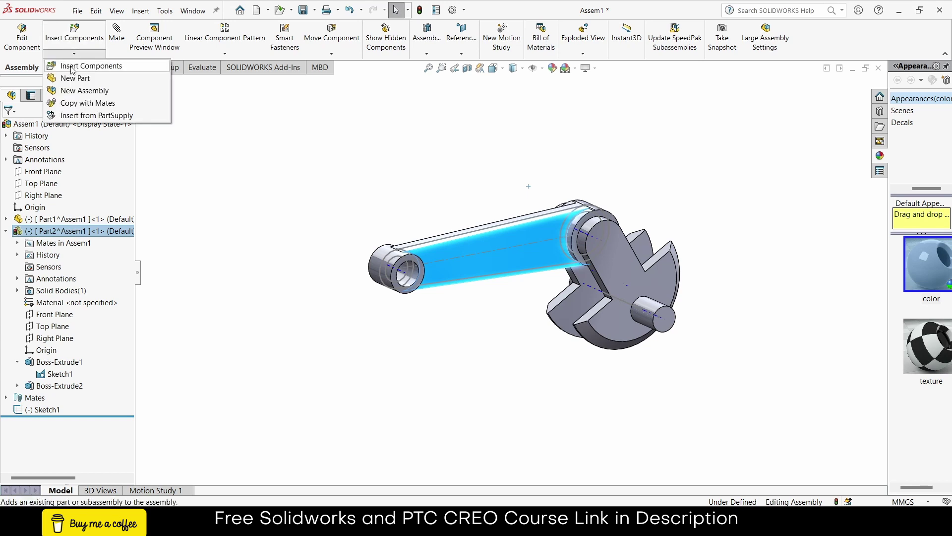
left_click(62, 79)
left_click(48, 174)
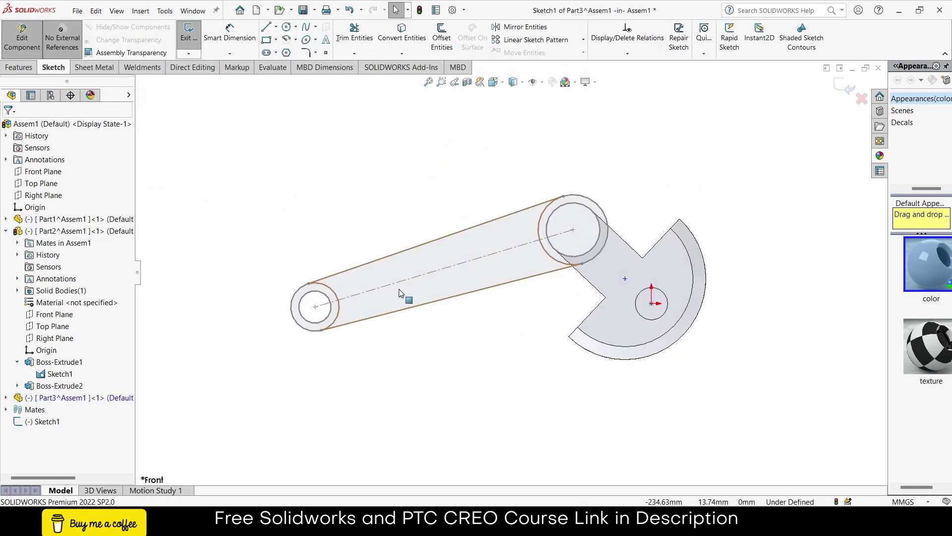
- Sketch a horizontal construction line about 382 mm long from the crankshaft's center out past the connecting rod's small end
scroll(402, 293, "down", 2)
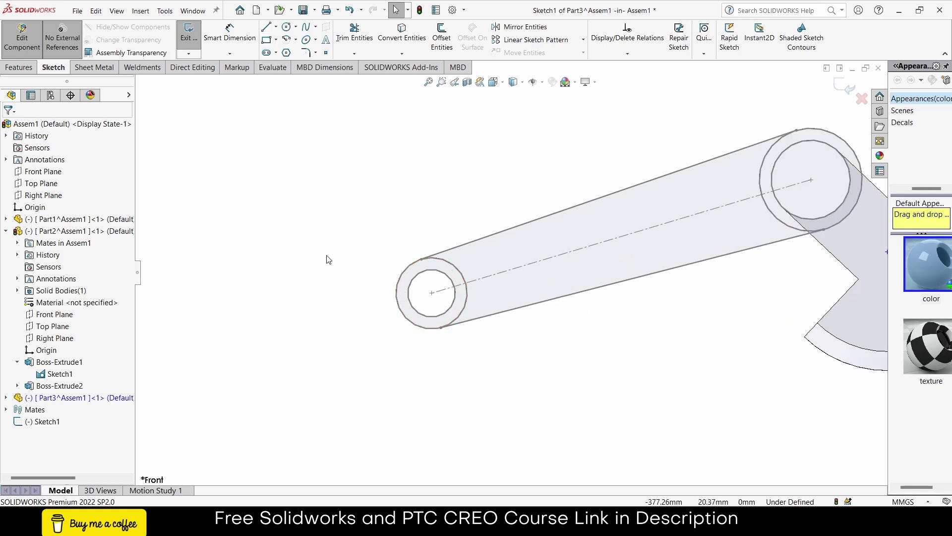
left_click(266, 28)
scroll(491, 323, "up", 2)
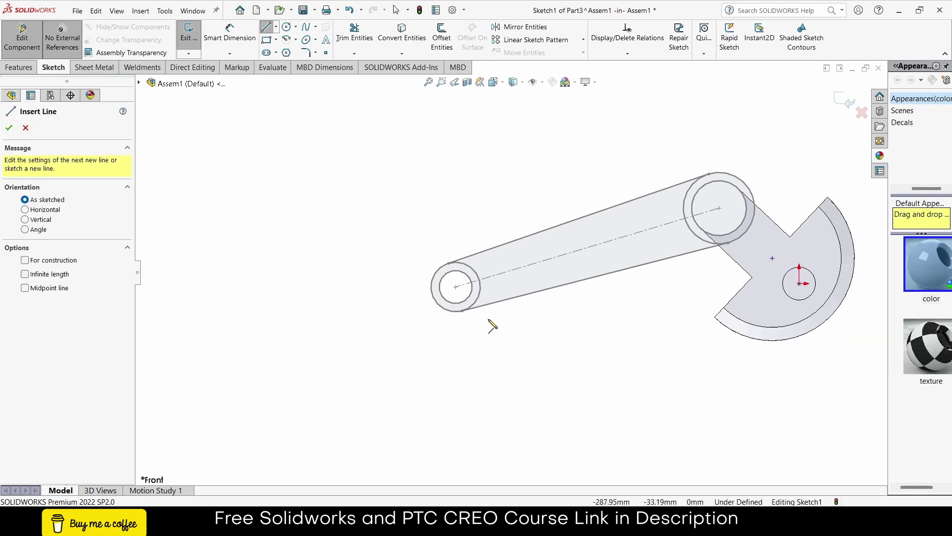
left_click(800, 283)
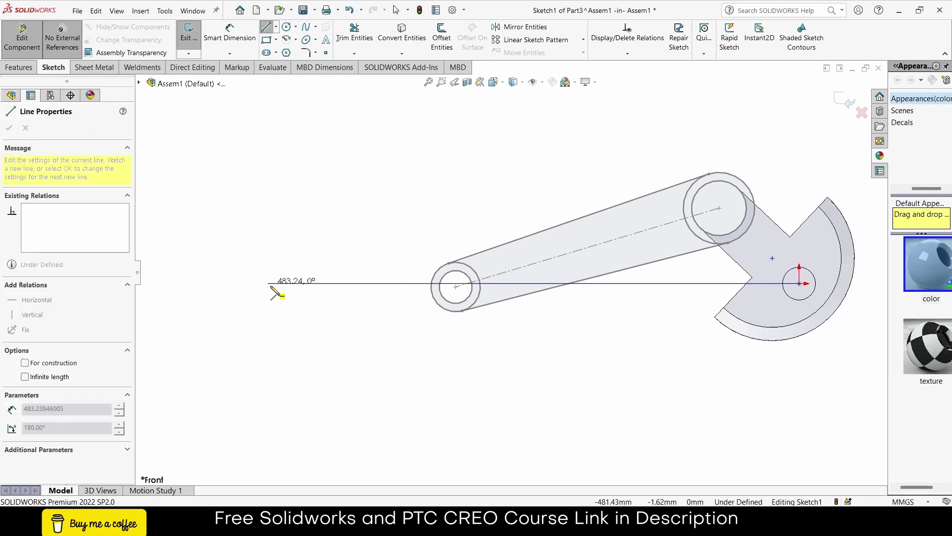
left_click(379, 287)
key("Escape")
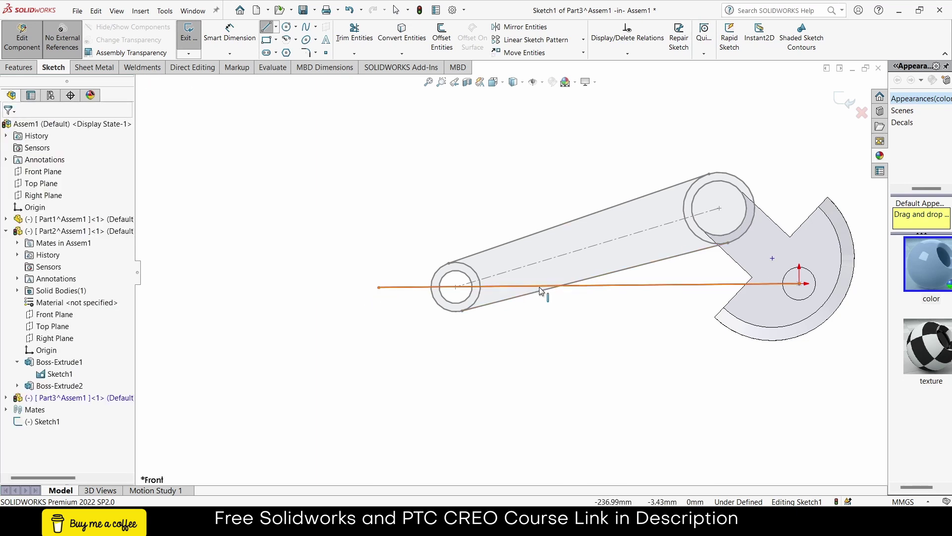
left_click(546, 285)
left_click(575, 241)
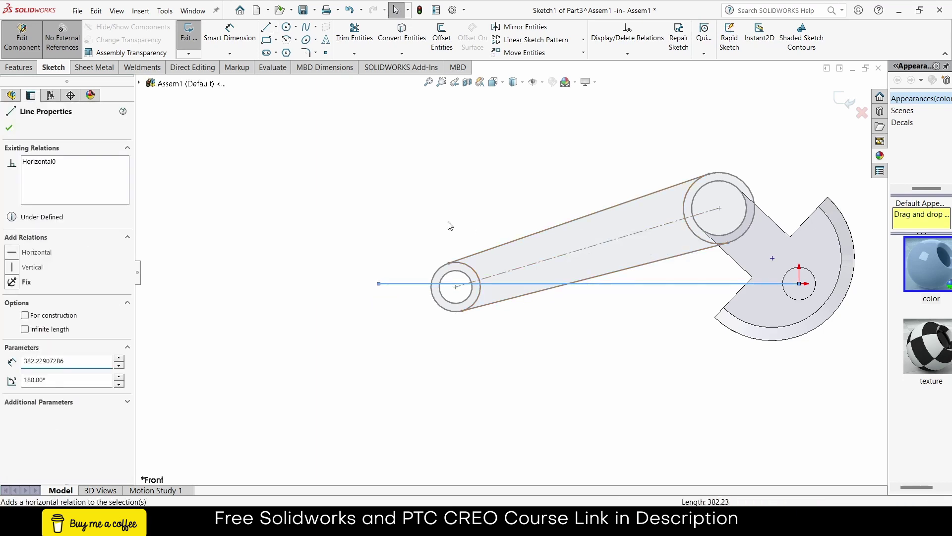
key("Escape")
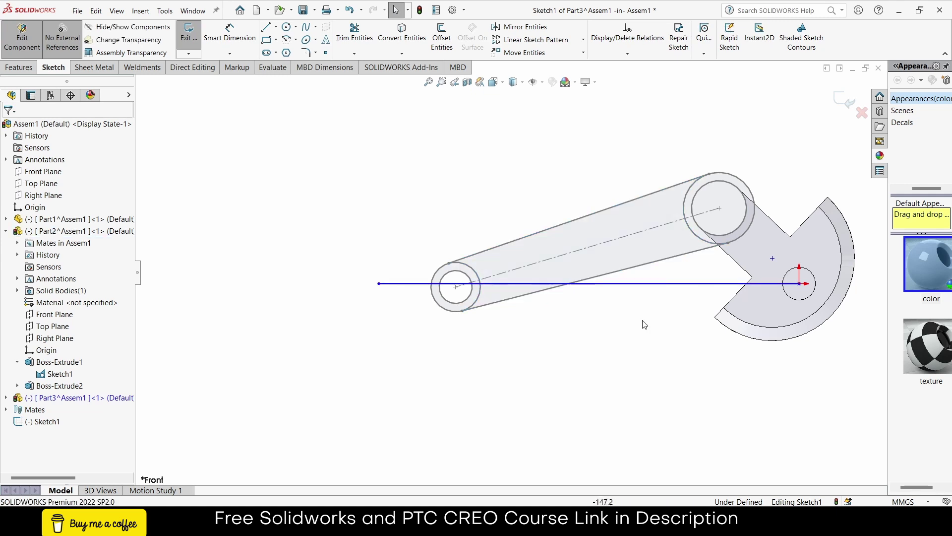
left_click(666, 284)
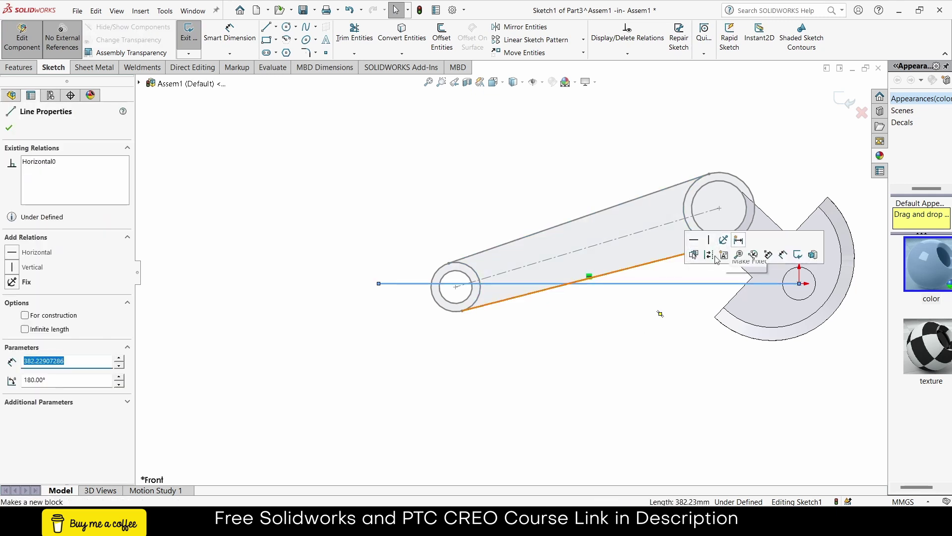
- From the construction line's free end, draw a vertical line about 70 mm up and a horizontal line about 98 mm toward the crank
scroll(491, 323, "up", 2)
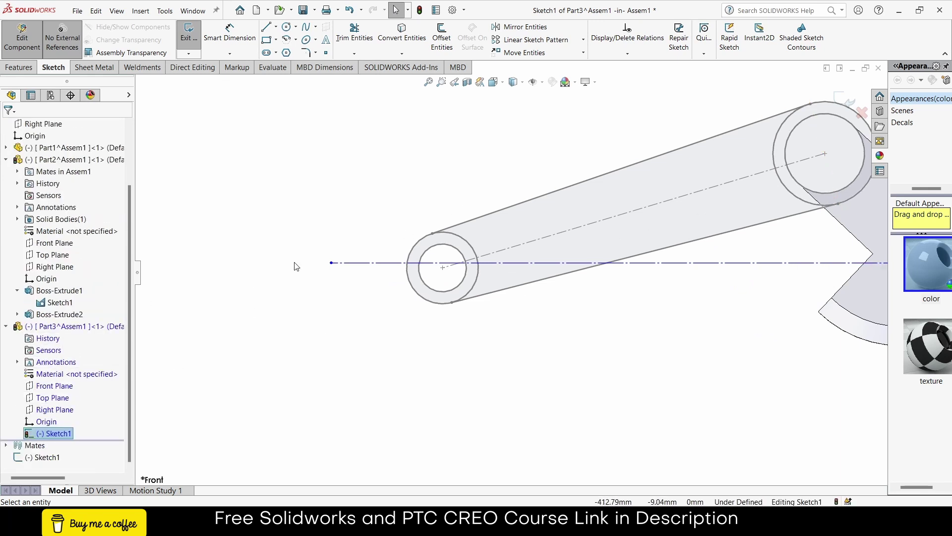
left_click(266, 27)
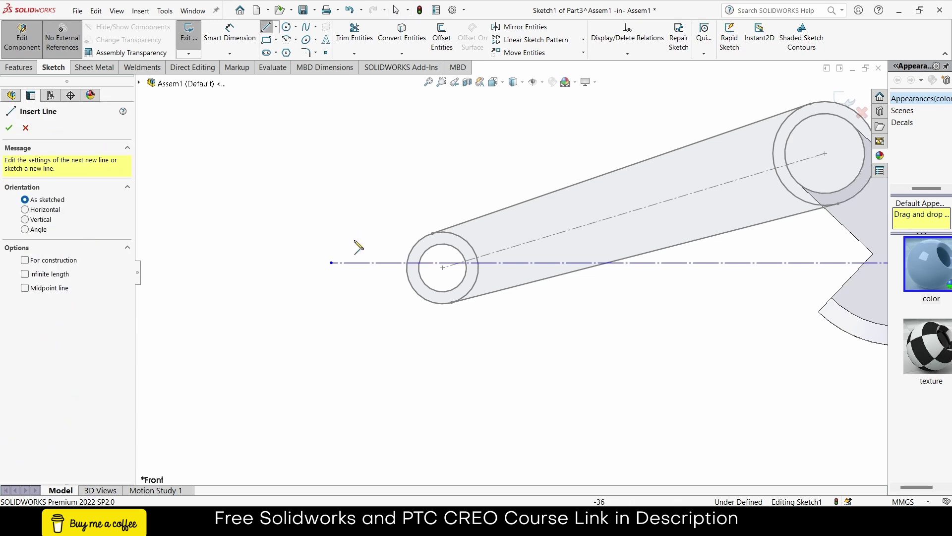
left_click(331, 262)
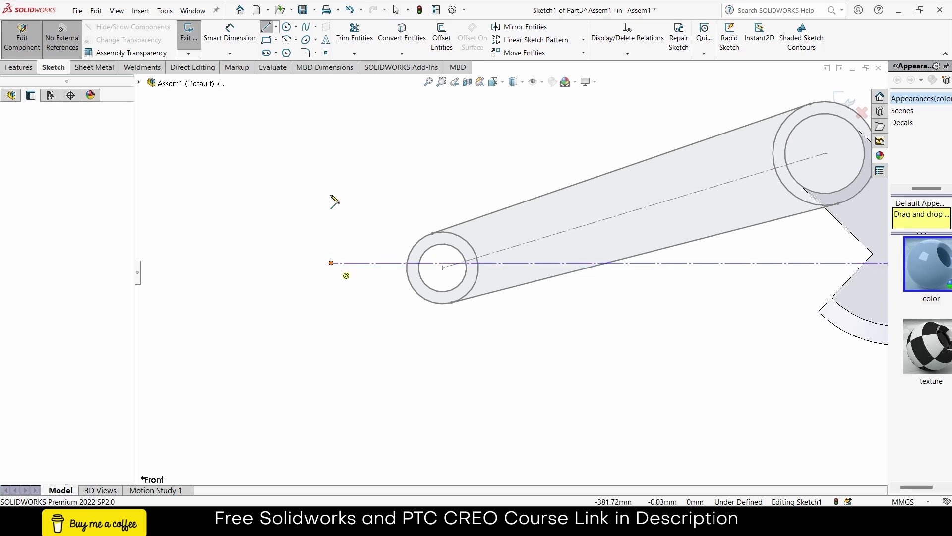
left_click(332, 151)
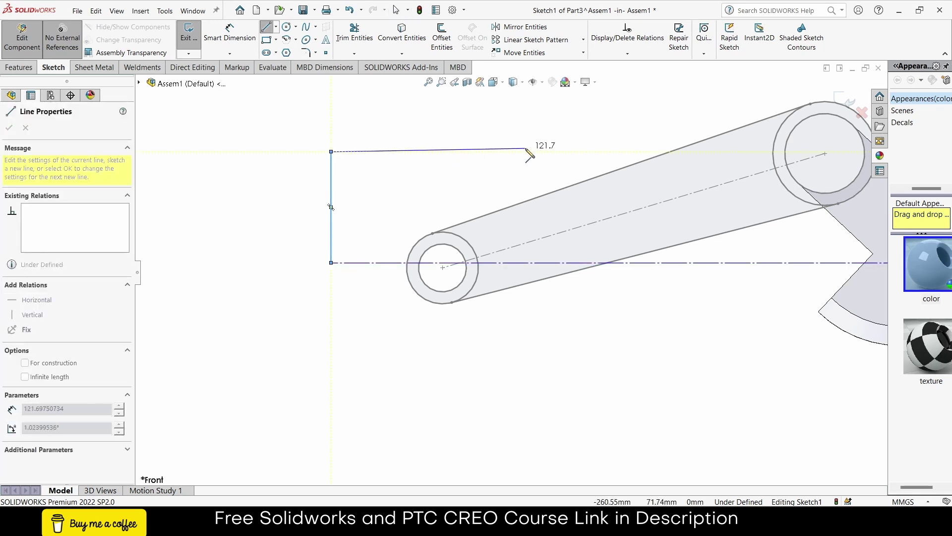
left_click(487, 152)
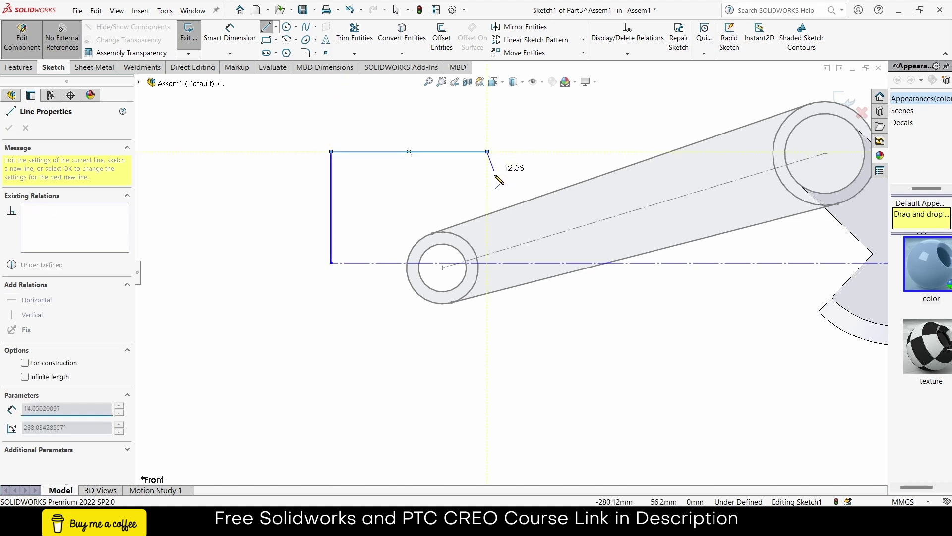
key("Escape")
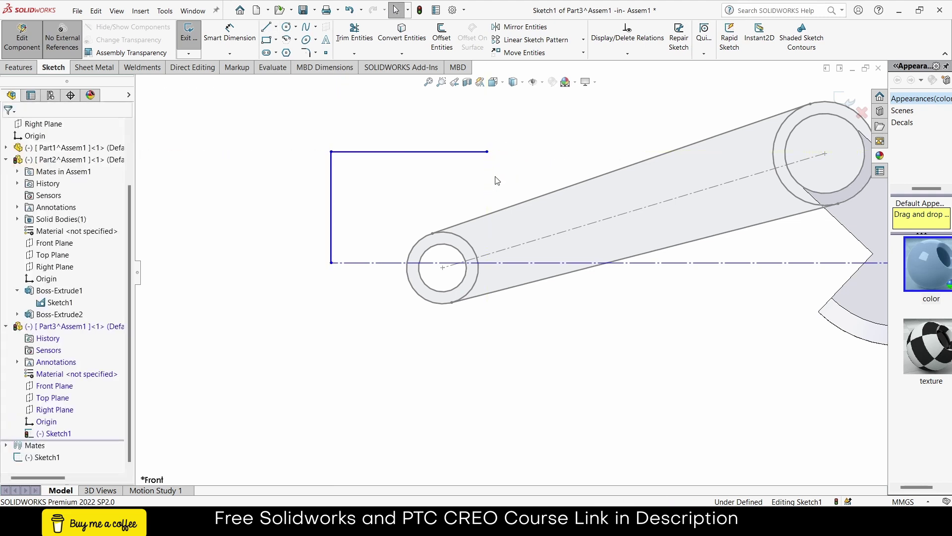
- Dimension the profile's vertical line to 70 mm and its horizontal line to 100 mm
left_click(247, 40)
left_click(331, 193)
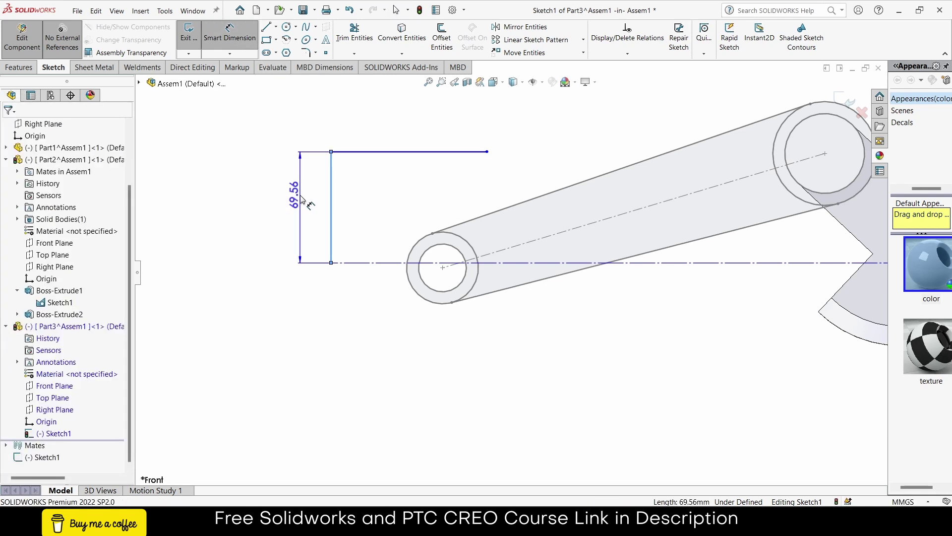
left_click(300, 198)
type("70")
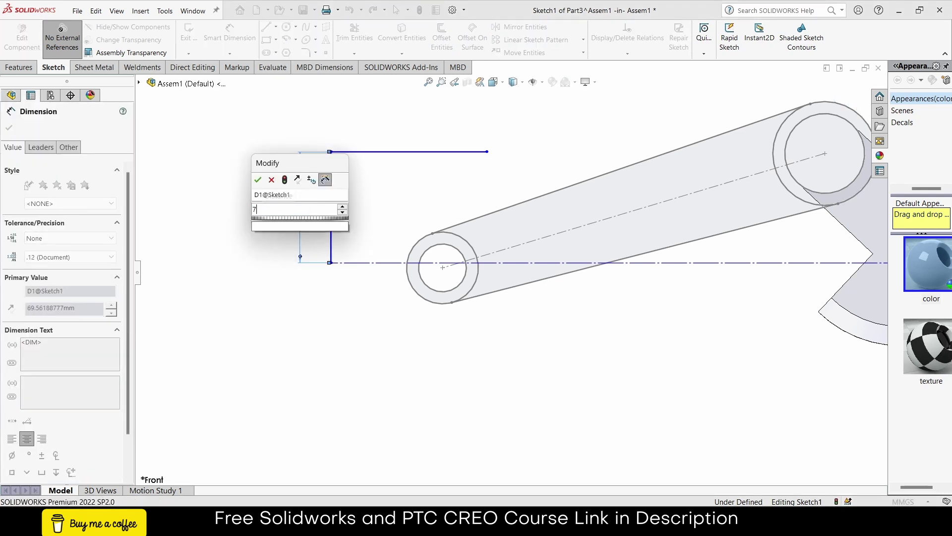
key("Return")
left_click(381, 152)
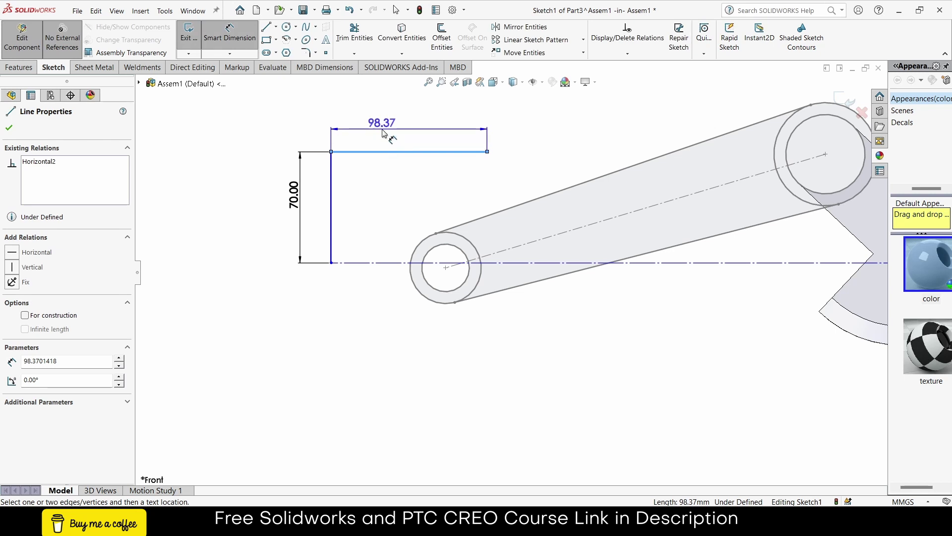
left_click(382, 130)
type("100")
key("Return")
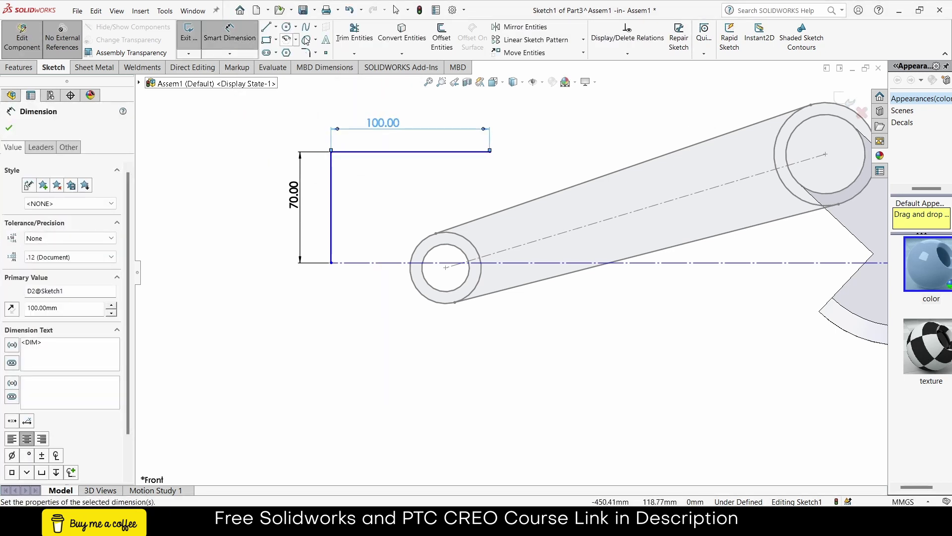
- Revolve the open profile 360° about the construction line as a thin feature, with a 10 mm wall added on the outside
left_click(31, 68)
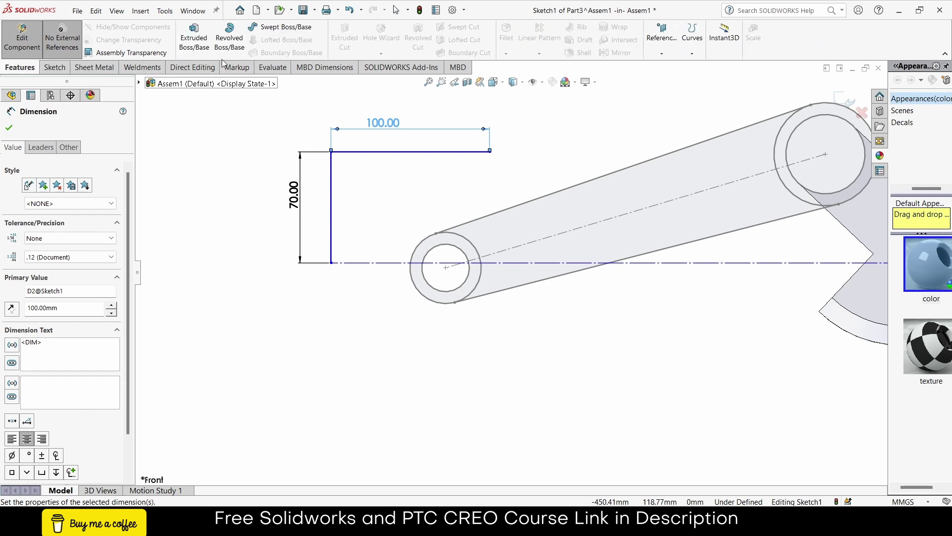
left_click(229, 38)
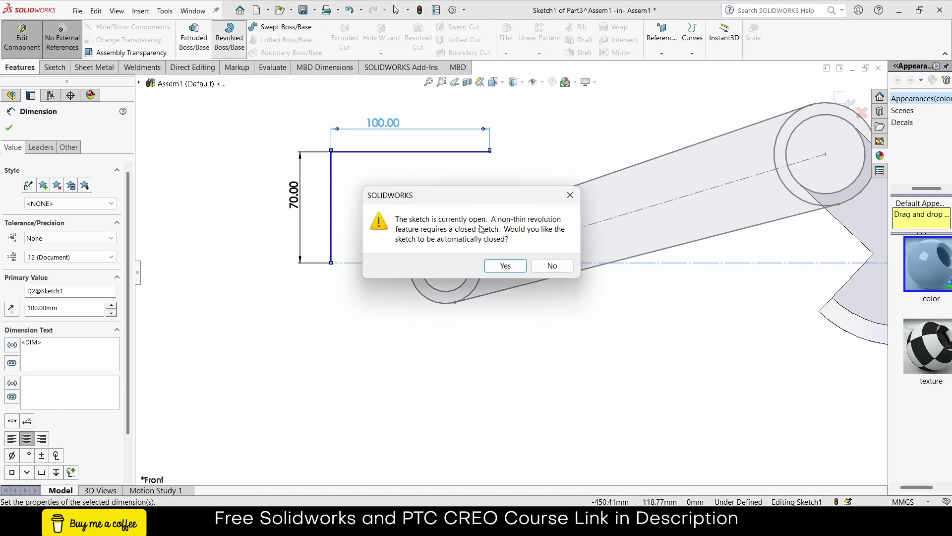
left_click(564, 272)
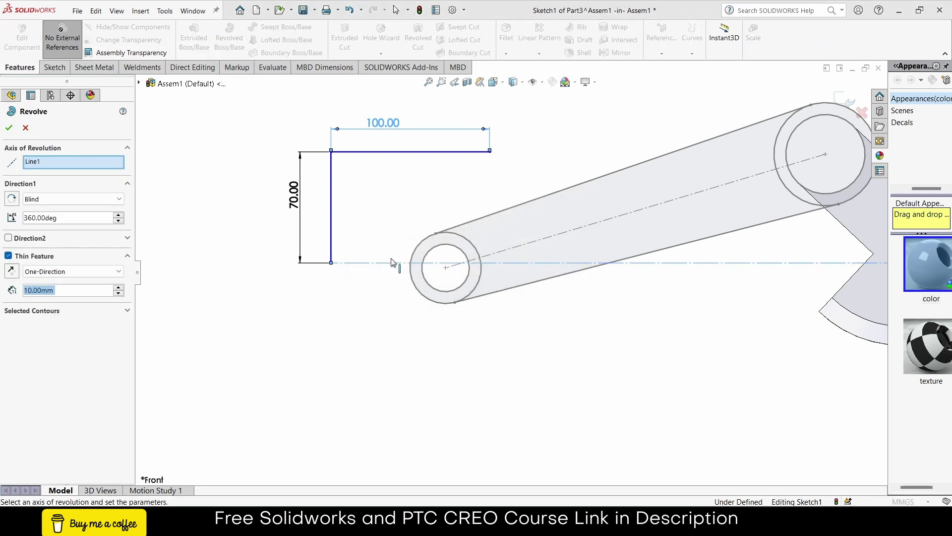
scroll(394, 267, "down", 3)
middle_click_drag(395, 267, 427, 187)
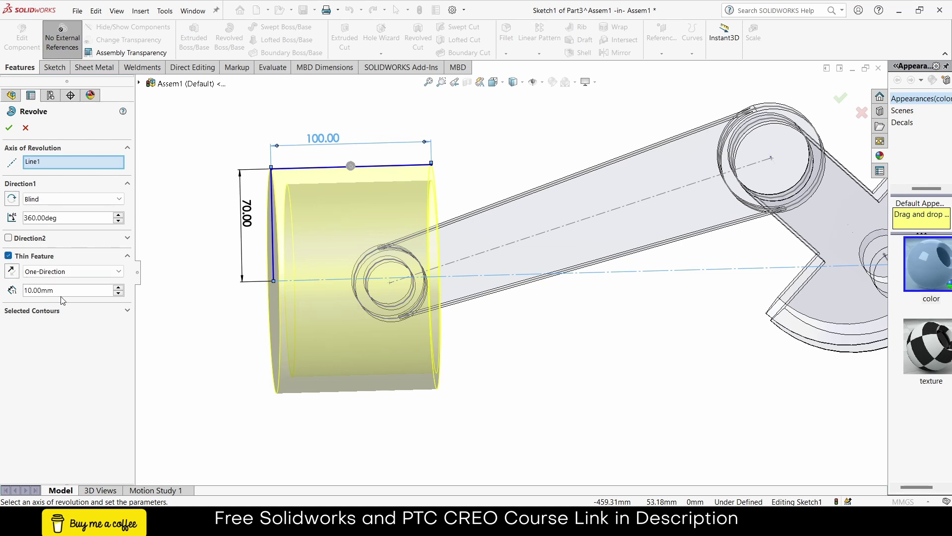
left_click(12, 272)
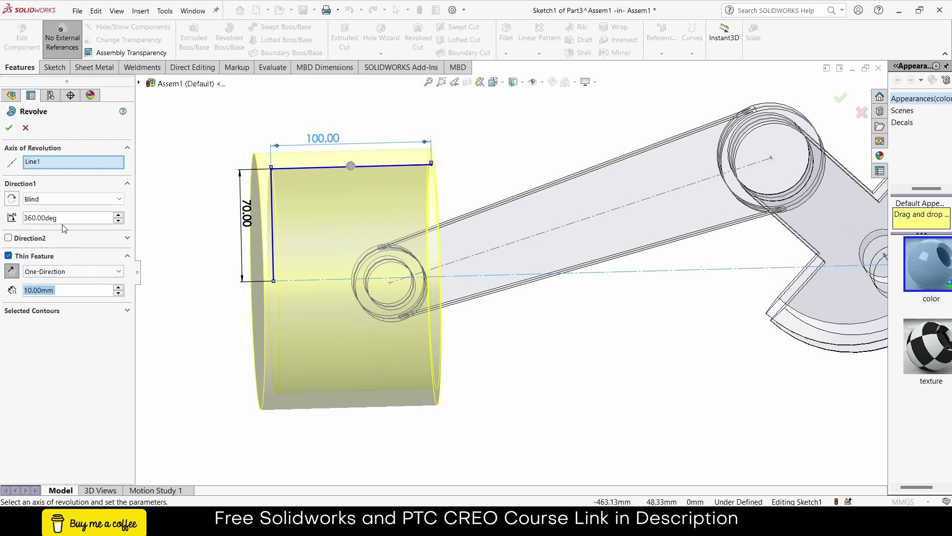
left_click(10, 129)
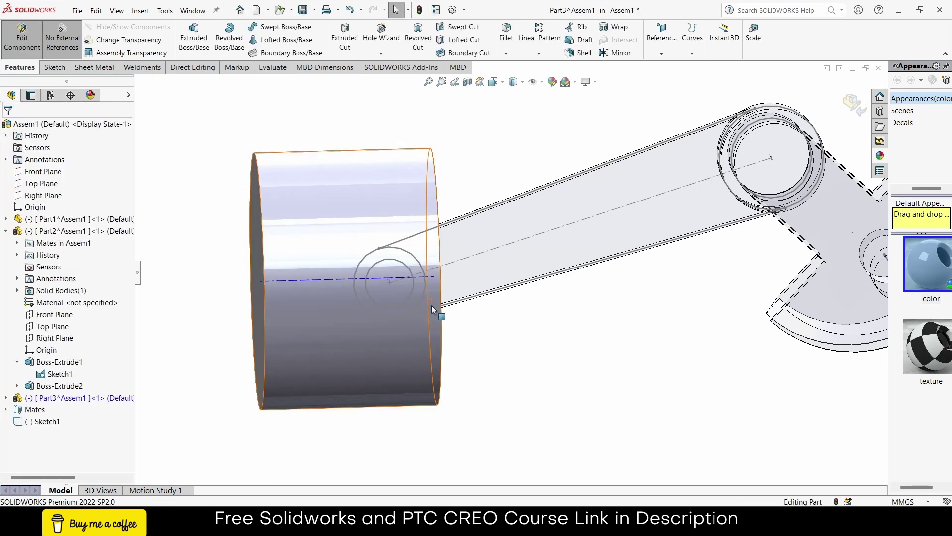
- Start a sketch on the inner face of the piston's closed end and draw a vertical centerline across the full bore circle
left_click(307, 329)
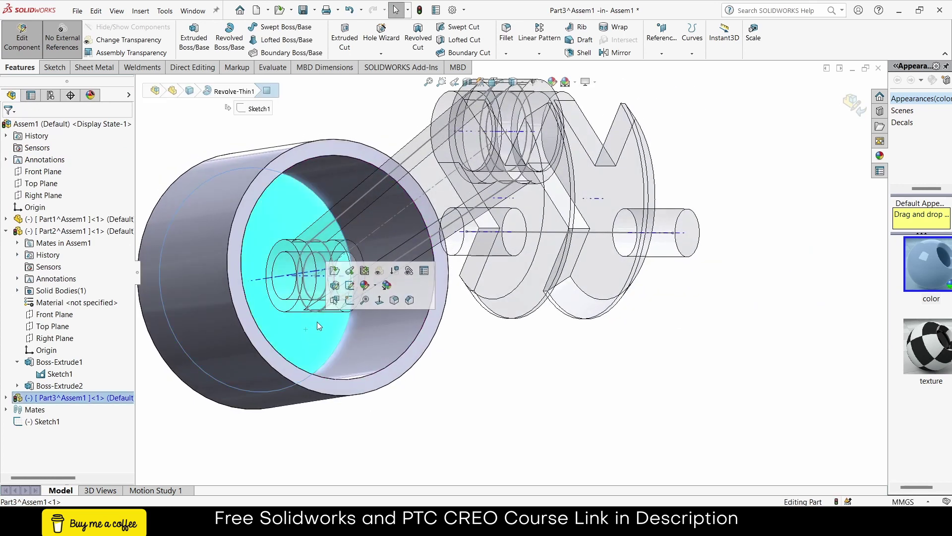
left_click(352, 305)
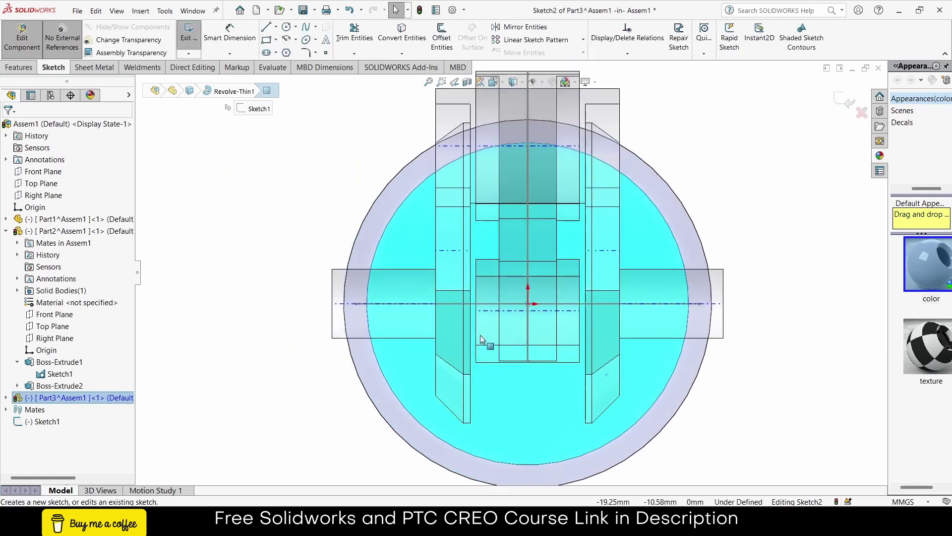
left_click(276, 29)
left_click(295, 47)
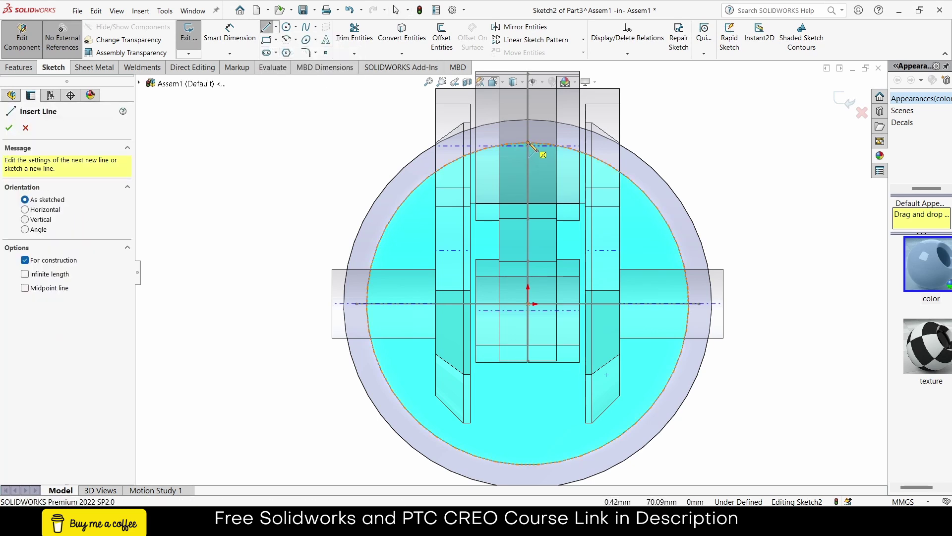
left_click(528, 143)
left_click(528, 465)
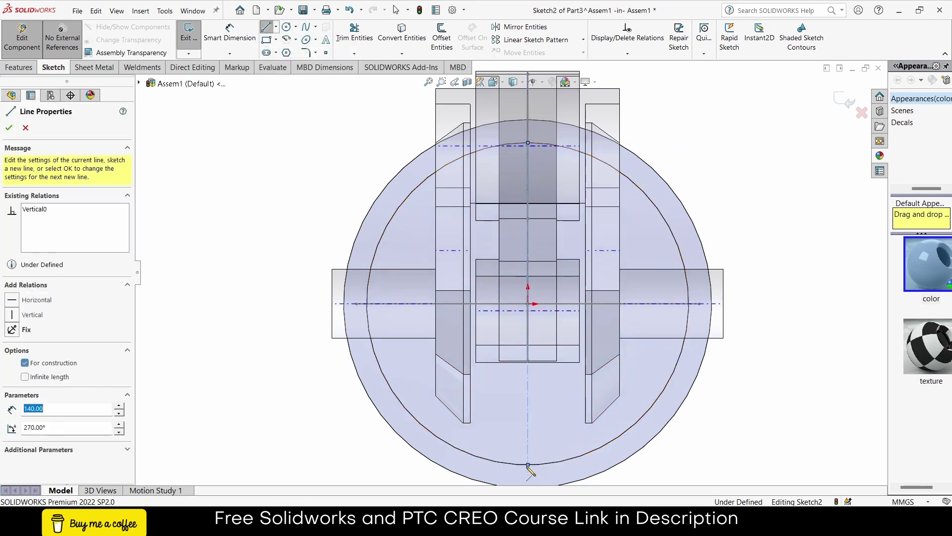
key("Escape")
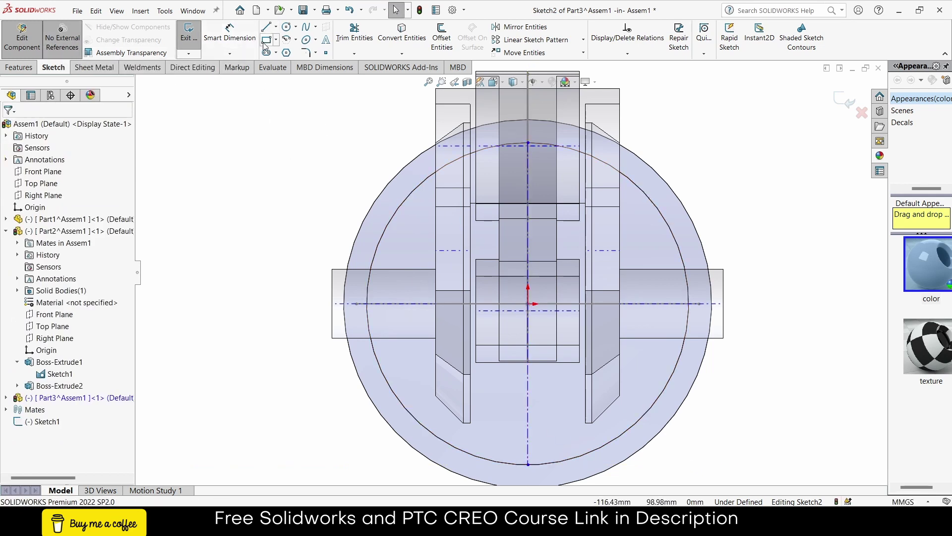
- Draw a horizontal centerline across the full diameter of the piston's bore circle
left_click(276, 28)
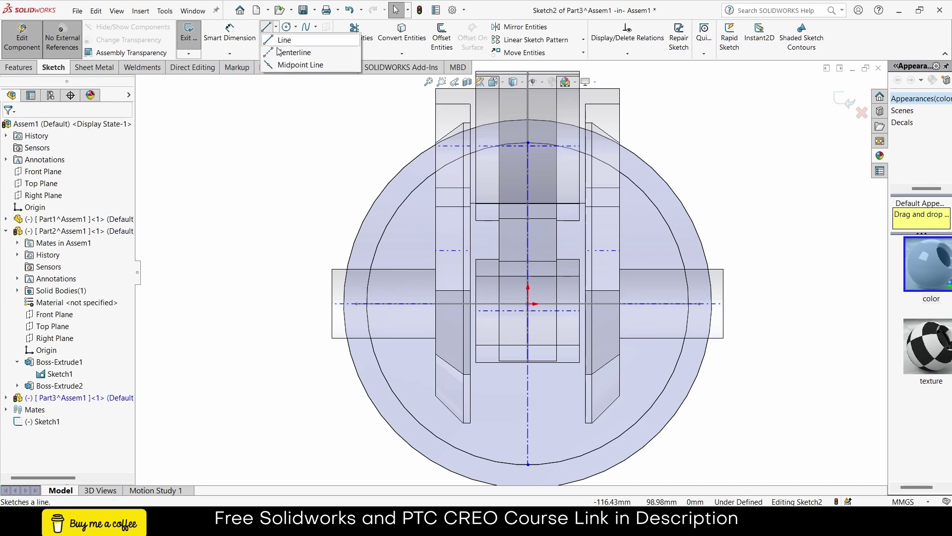
left_click(293, 51)
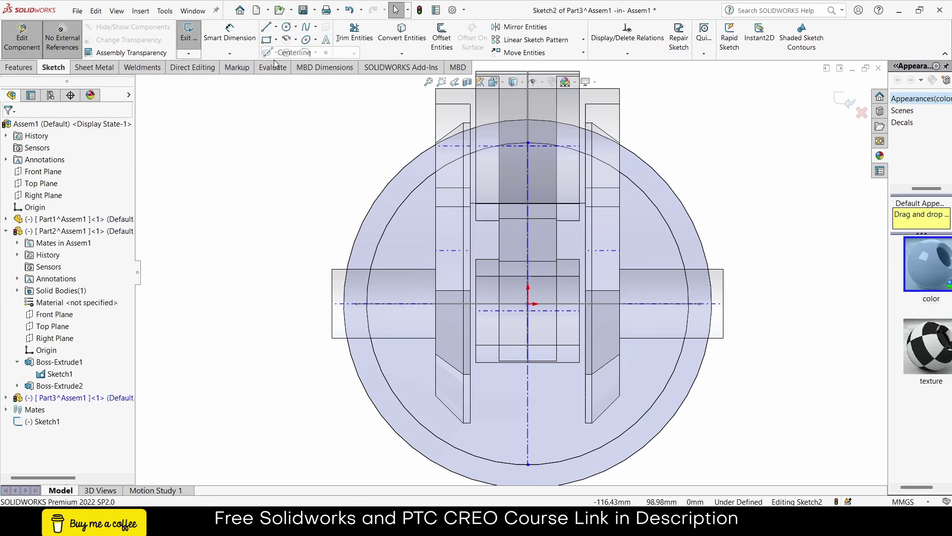
left_click(367, 303)
left_click(689, 304)
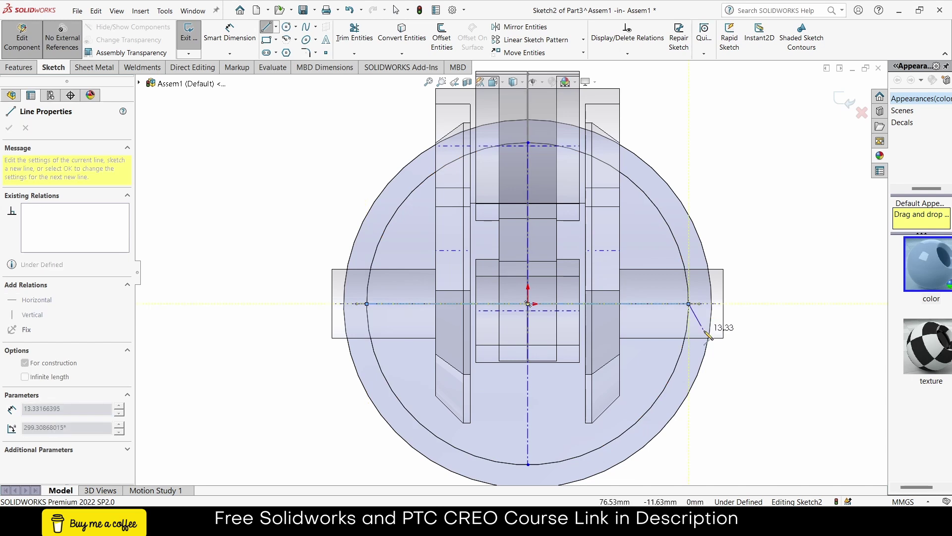
key("Escape")
key("Escape")
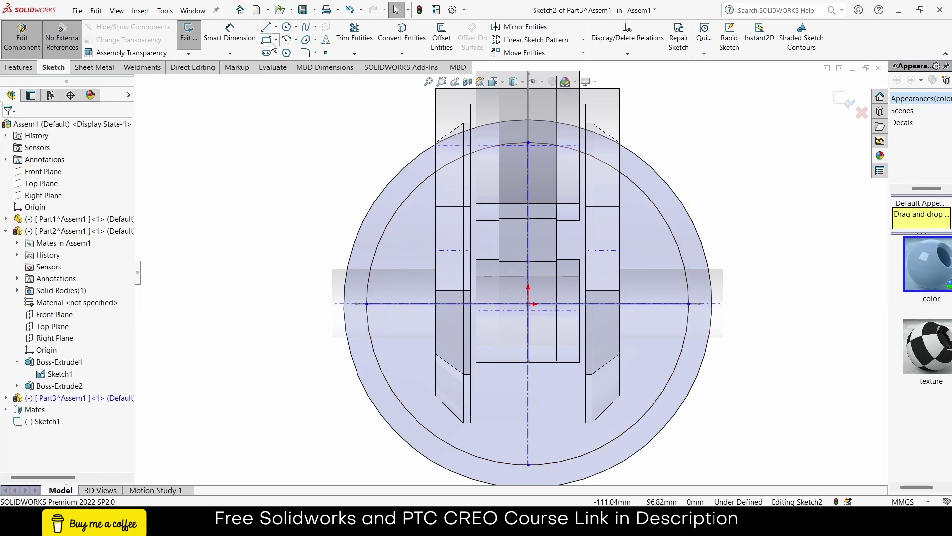
- Sketch a center rectangle about 19 mm wide and 57 mm high, centered on the horizontal centerline to the left of the rod's small end
left_click(276, 40)
left_click(287, 66)
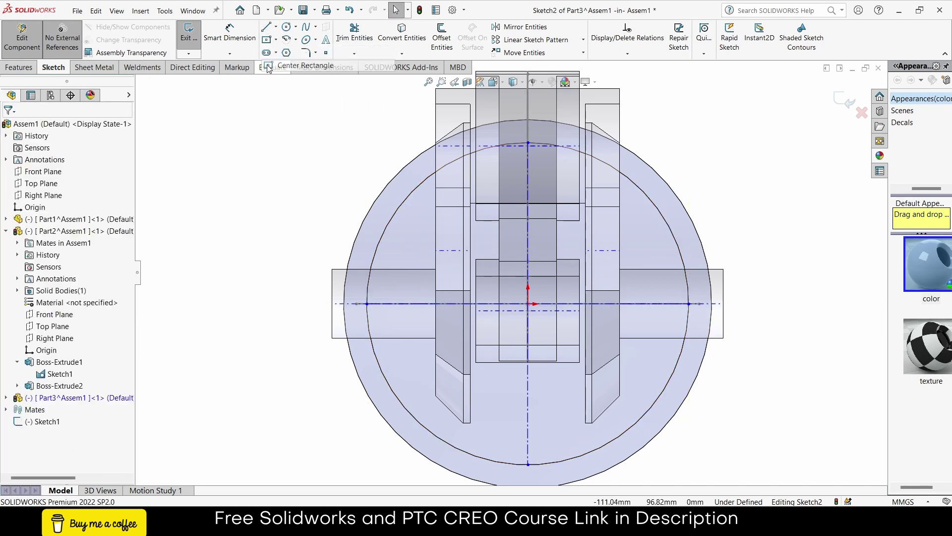
left_click(455, 303)
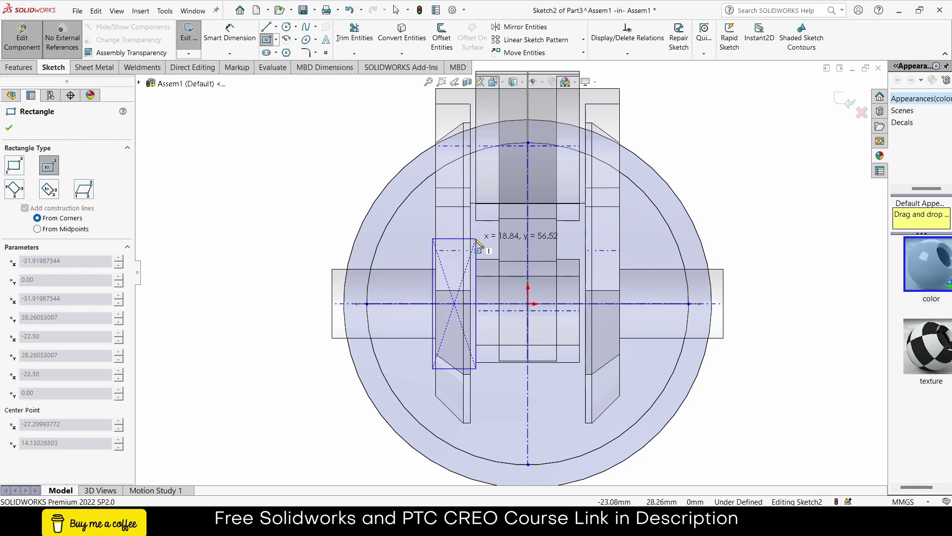
left_click(477, 239)
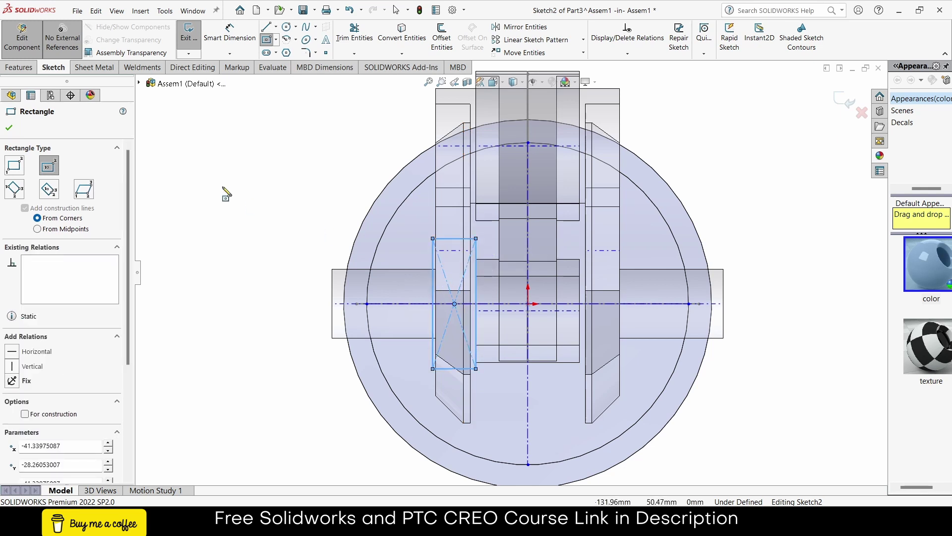
- Set the height of the rectangle beside the rod's small end to 60 mm
left_click(243, 42)
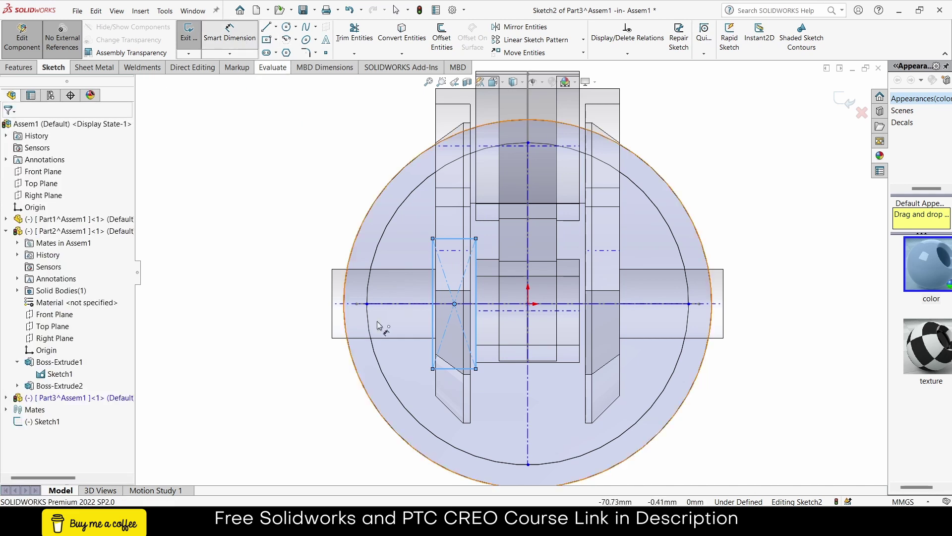
left_click(433, 282)
left_click(296, 266)
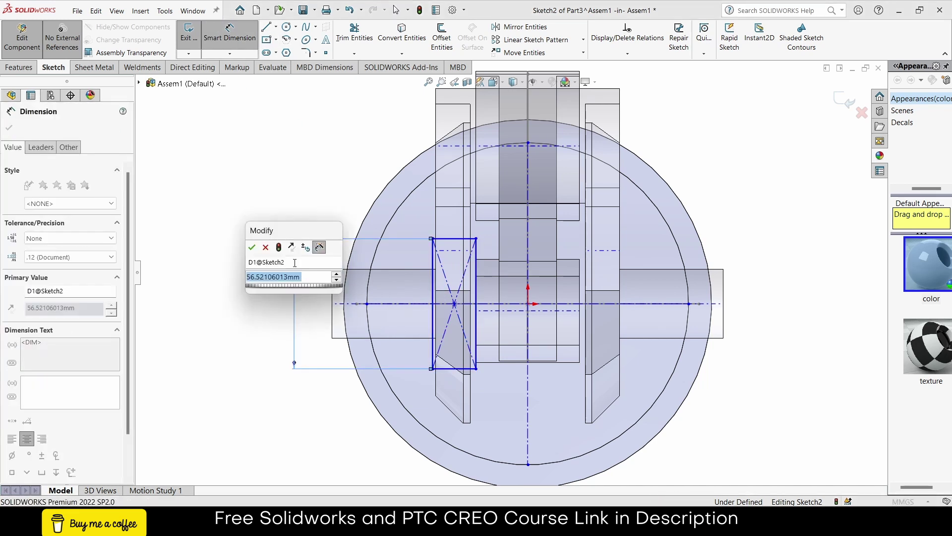
type("60")
key("Return")
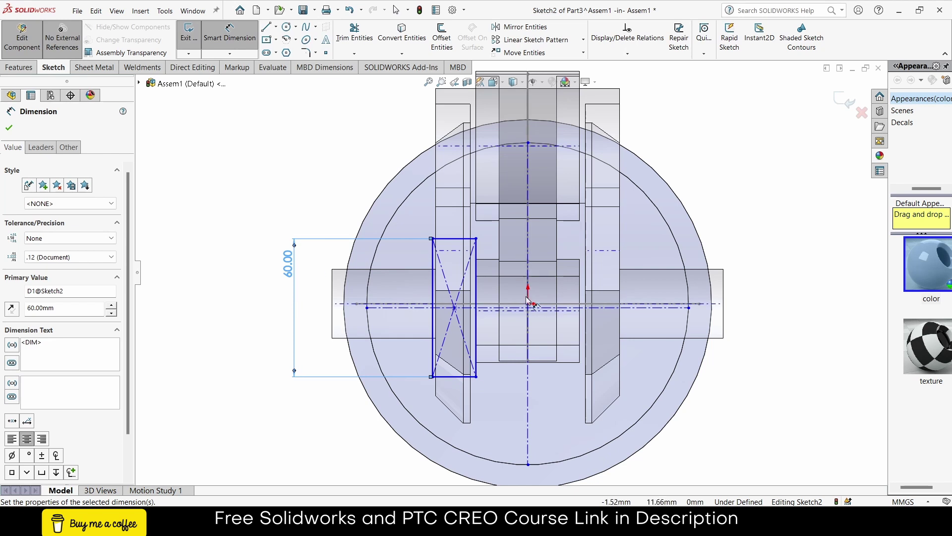
key("Escape")
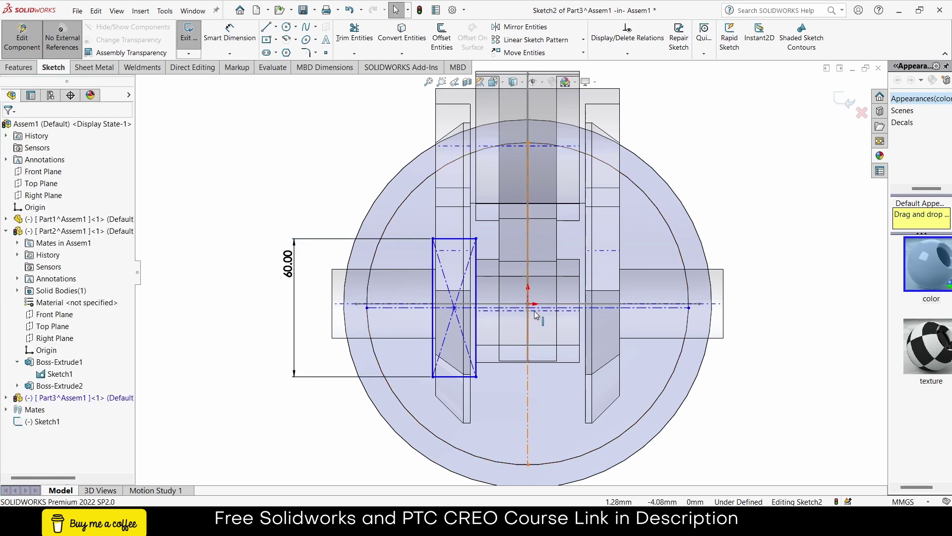
- Add a midpoint relation between the horizontal centerline and the piston's origin to center the sketch
left_click(535, 314)
scroll(541, 308, "down", 3)
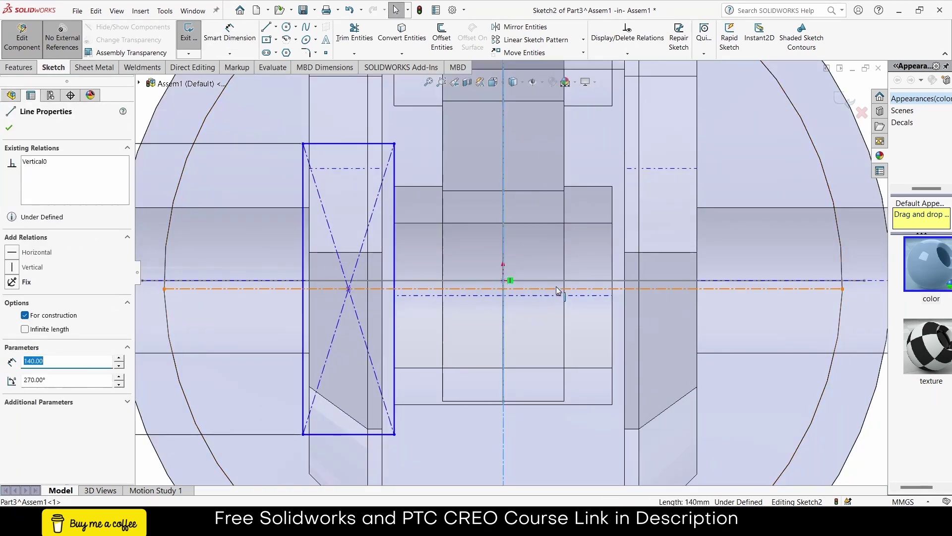
left_click(504, 288)
left_click(504, 281, "ctrl")
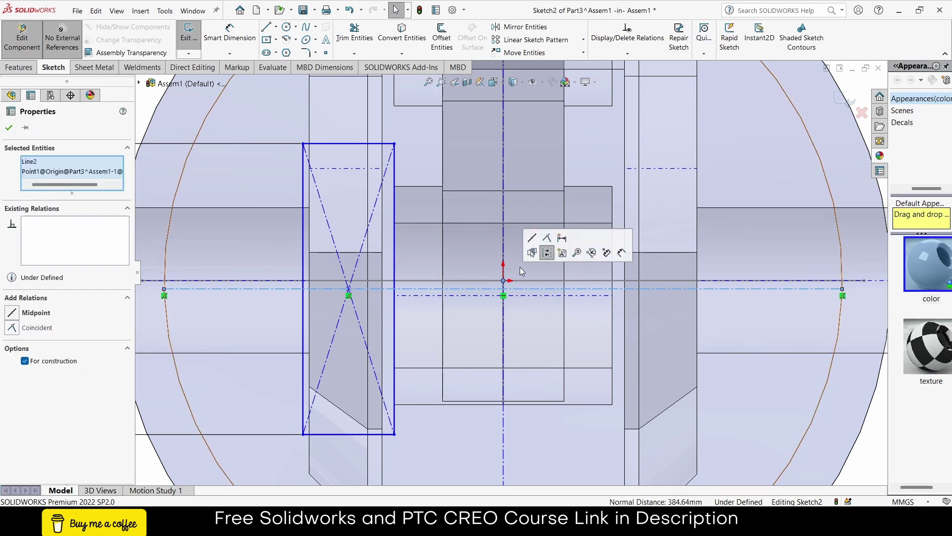
left_click(532, 238)
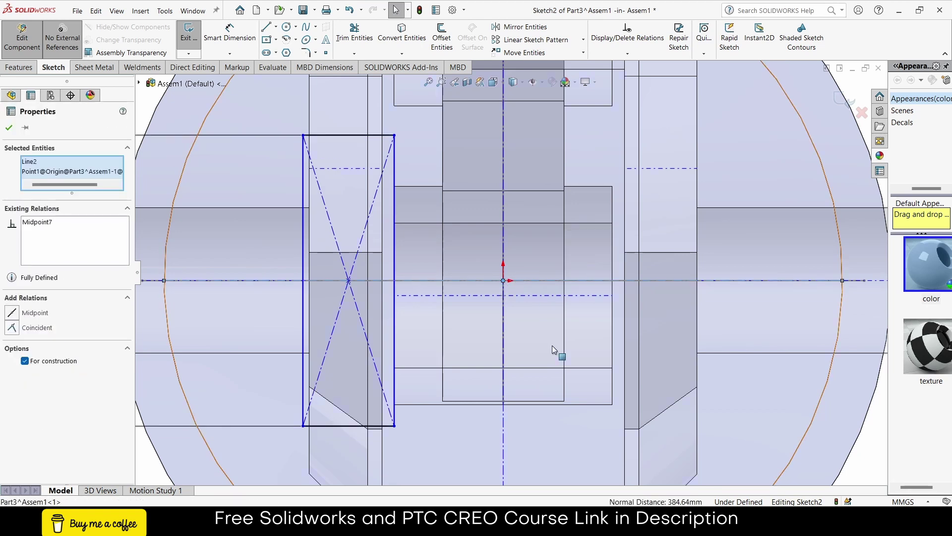
left_click(368, 242)
- Dimension the rectangle's upper edge to set its width to 18 mm
key("f")
left_click(269, 136)
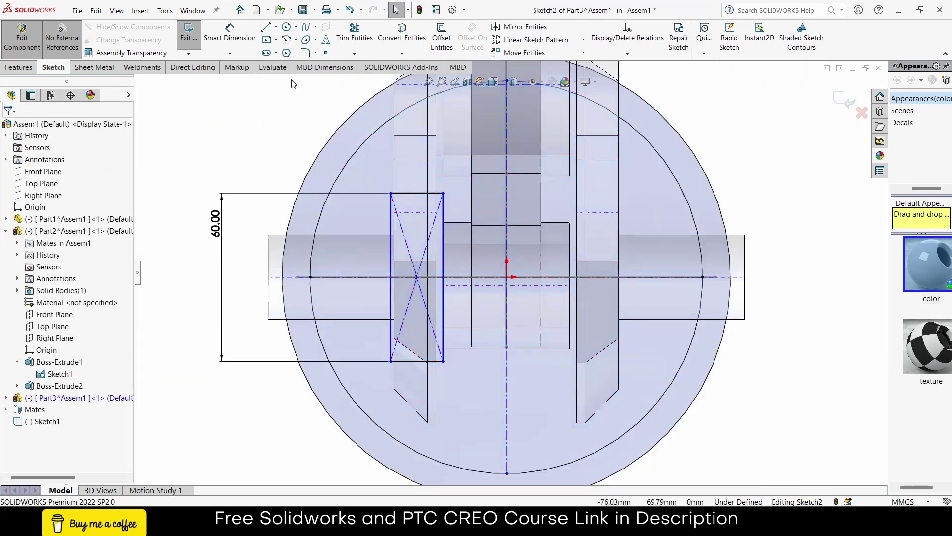
left_click(232, 48)
left_click(411, 195)
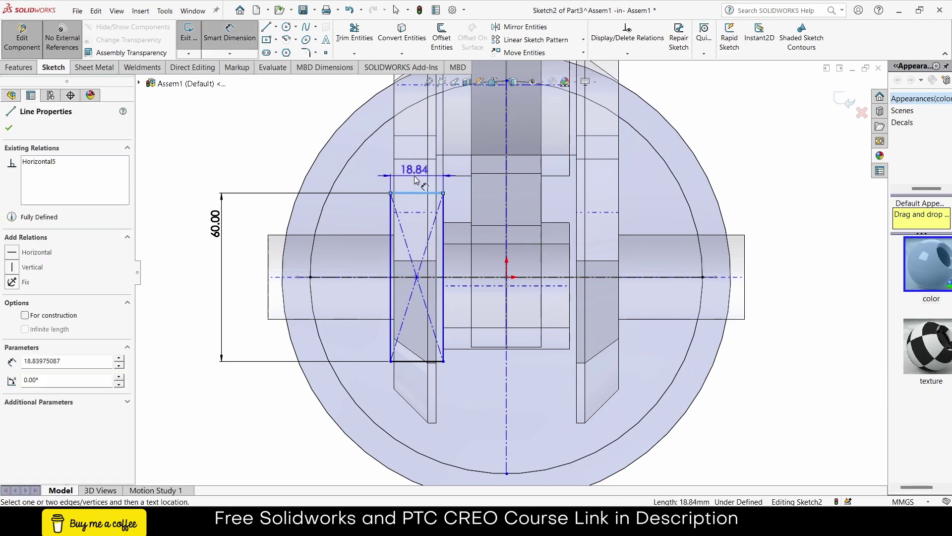
left_click(414, 173)
type("20")
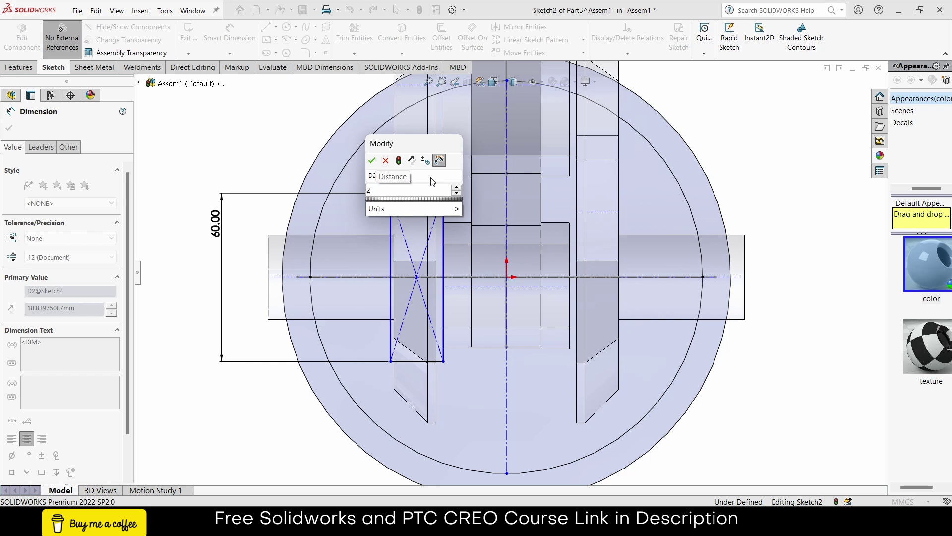
key("BackSpace")
type("18")
key("Return")
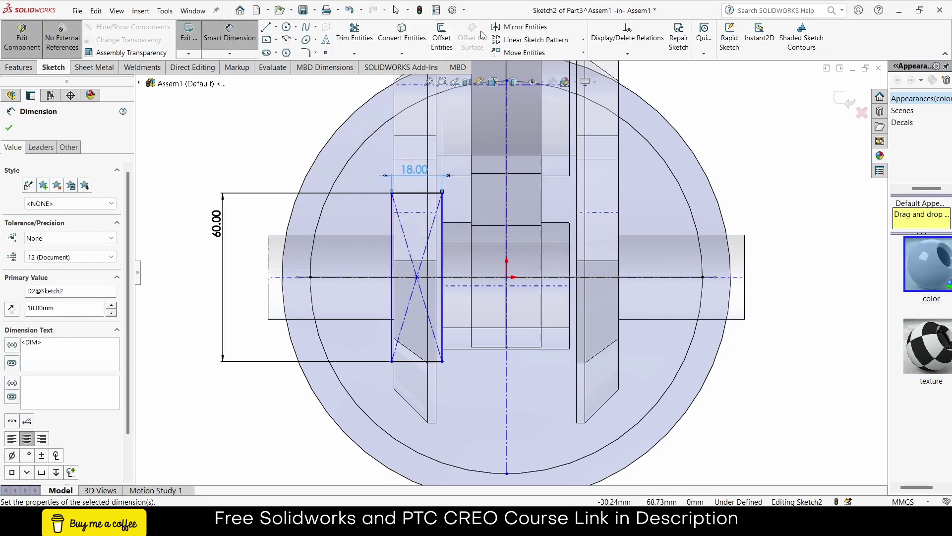
- Mirror the rectangle's four sides about the vertical centerline, keeping the original, to outline the second support
left_click(522, 26)
left_click(443, 220)
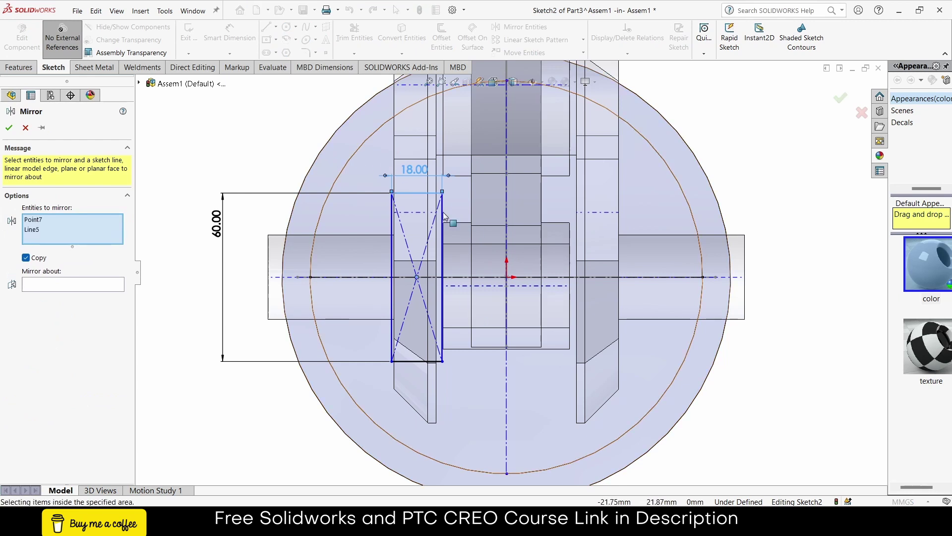
left_click(392, 226)
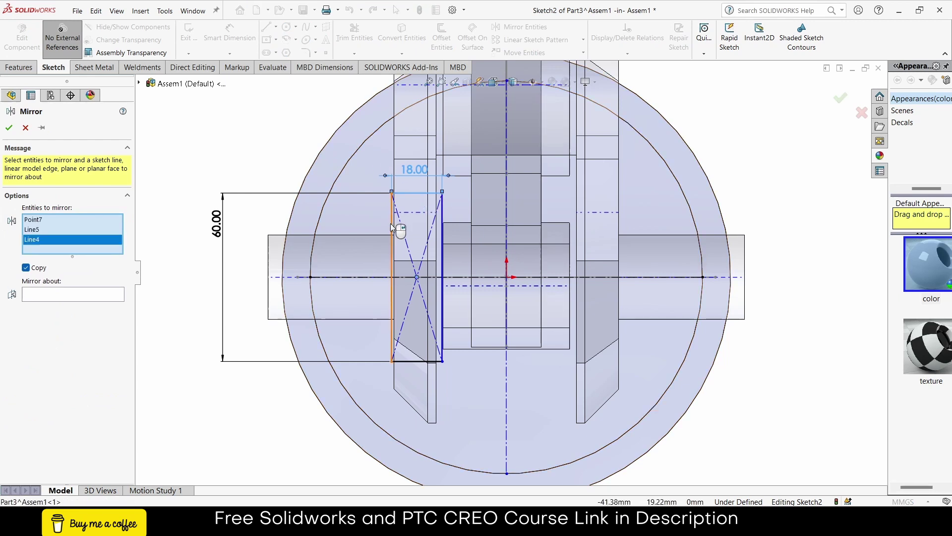
left_click(442, 248)
left_click(416, 361)
left_click(95, 314)
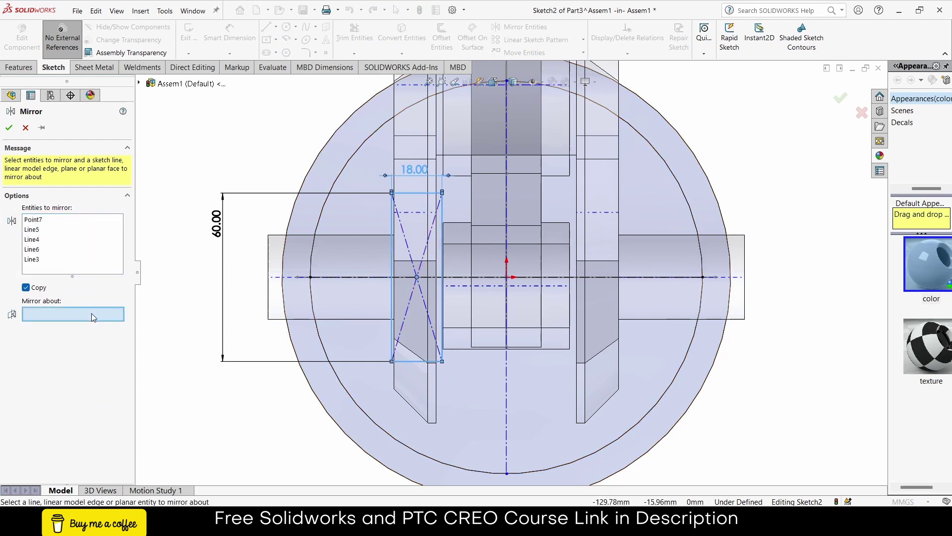
left_click(505, 410)
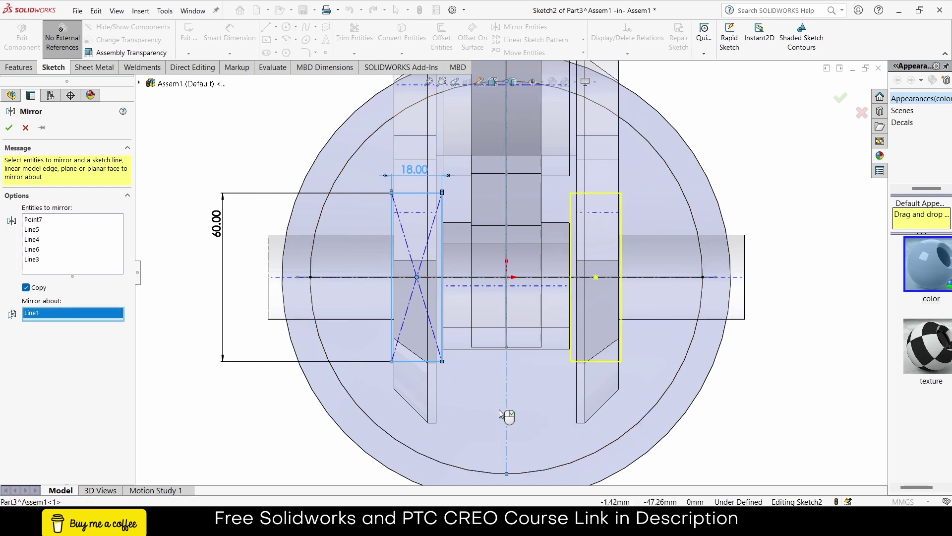
left_click(9, 128)
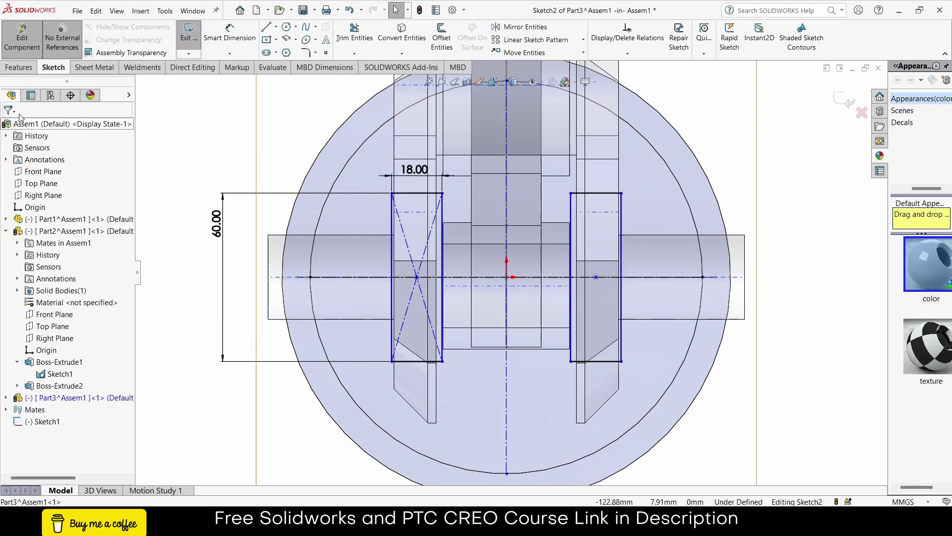
- Extrude both rectangles as a blind boss 95 mm toward the piston's open end, merged with the piston
left_click(26, 70)
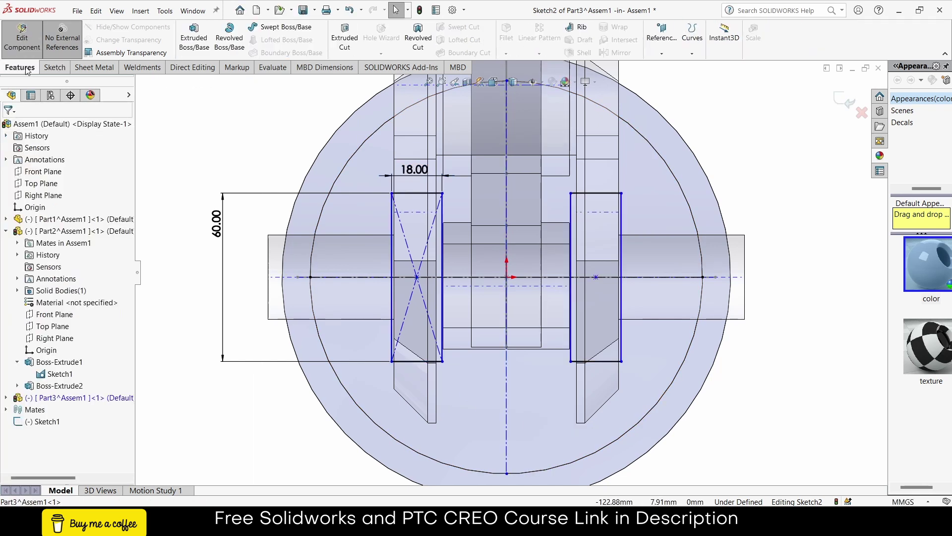
left_click(196, 45)
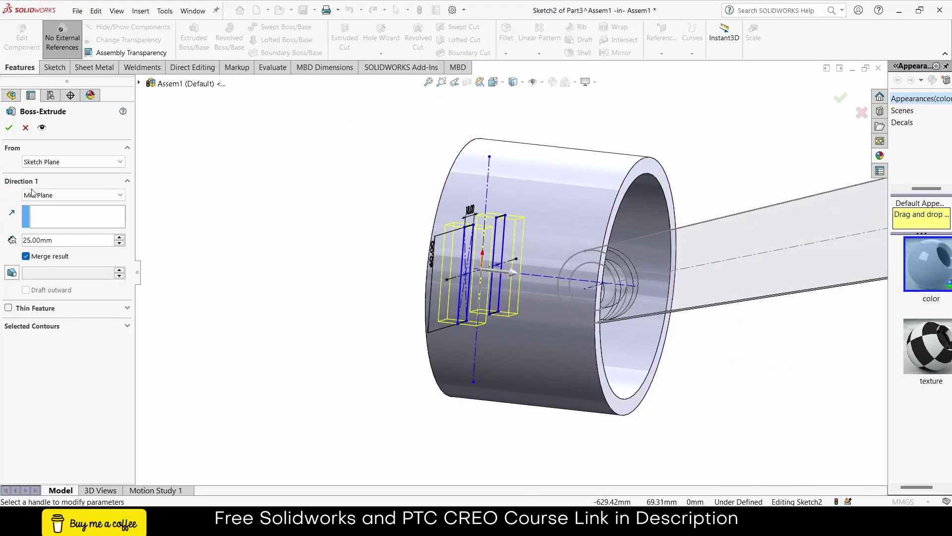
left_click(32, 194)
left_click(35, 201)
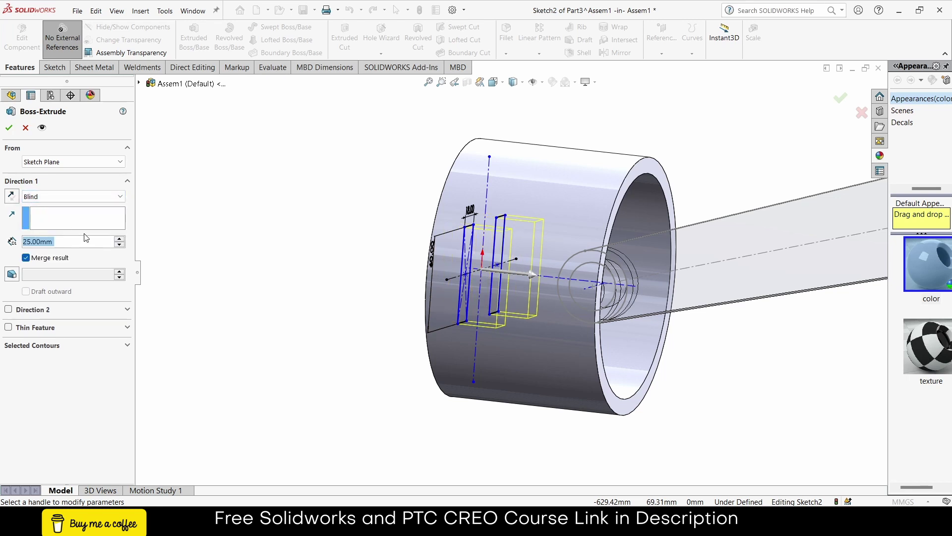
scroll(90, 243, "up", 7)
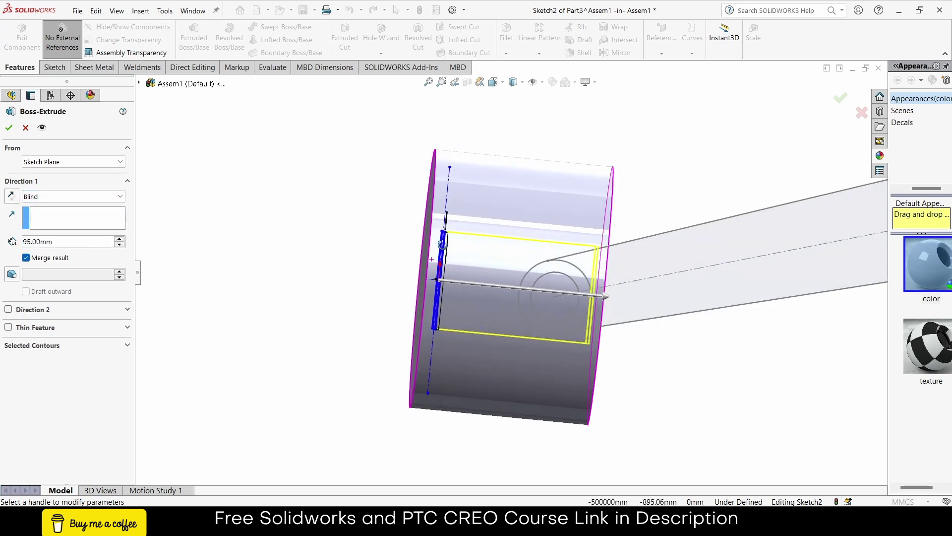
left_click(8, 128)
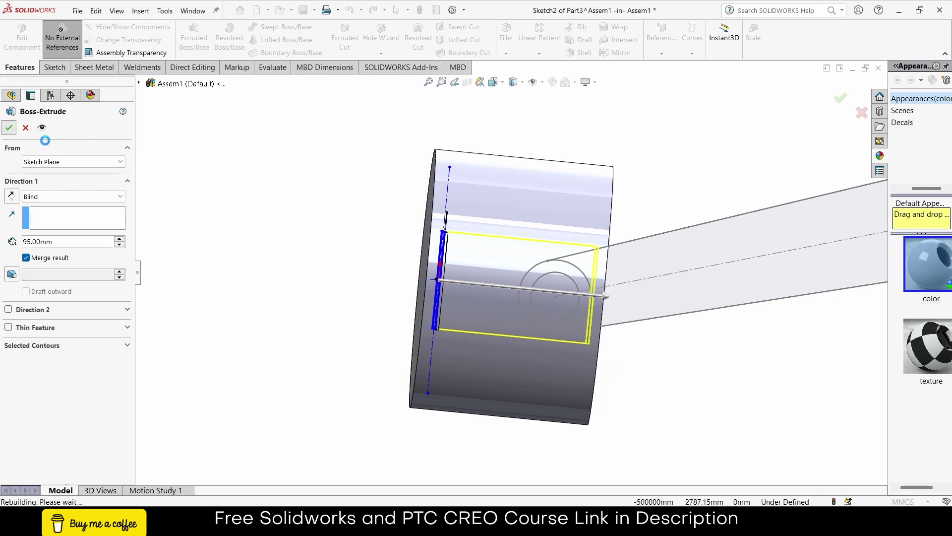
- Start a sketch on the outer side face of one support and draw a circle about 34 mm in diameter near the rod's small-end bore
middle_click_drag(614, 334, 561, 306)
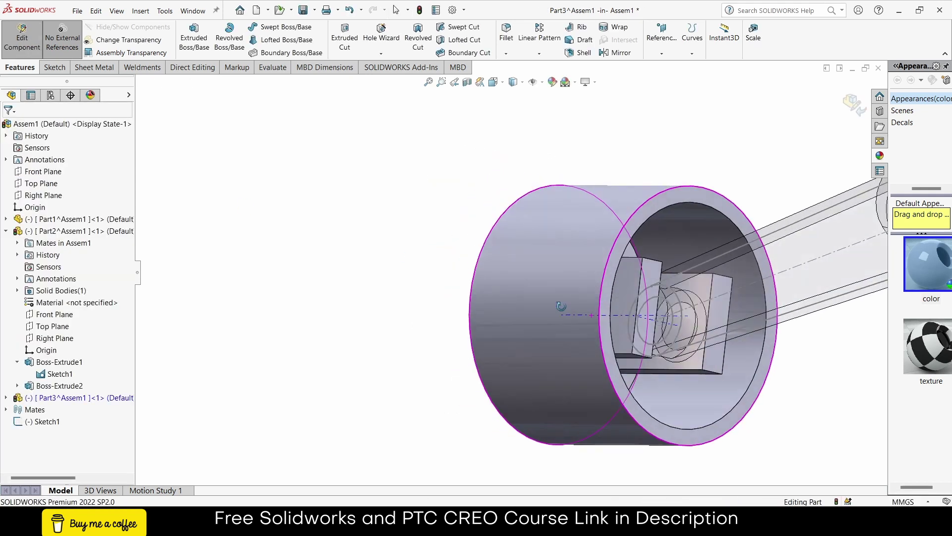
left_click(626, 296)
left_click(671, 268)
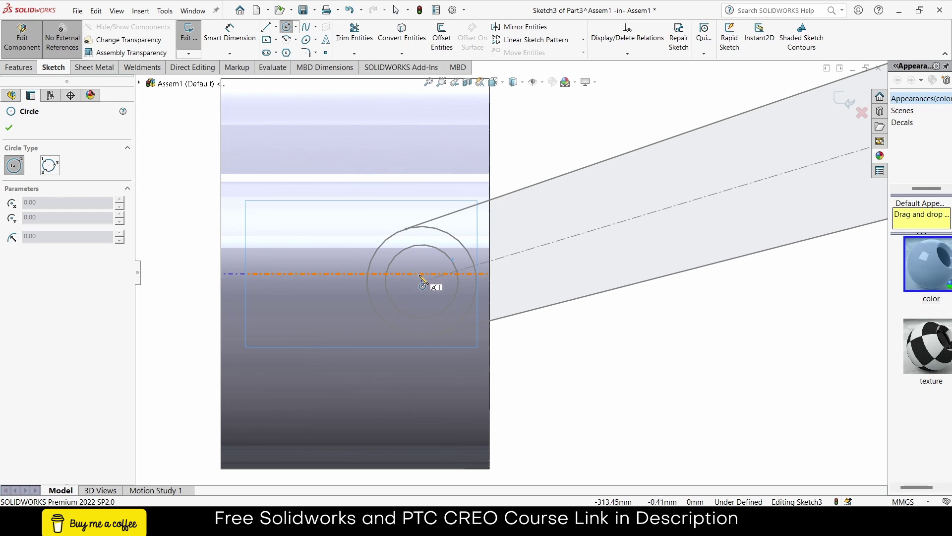
mouse_move(419, 273)
left_mouse_down()
mouse_move(425, 282)
mouse_move(451, 251)
left_mouse_up()
- Set the diameter of the circle on the support to 30 mm
key("d")
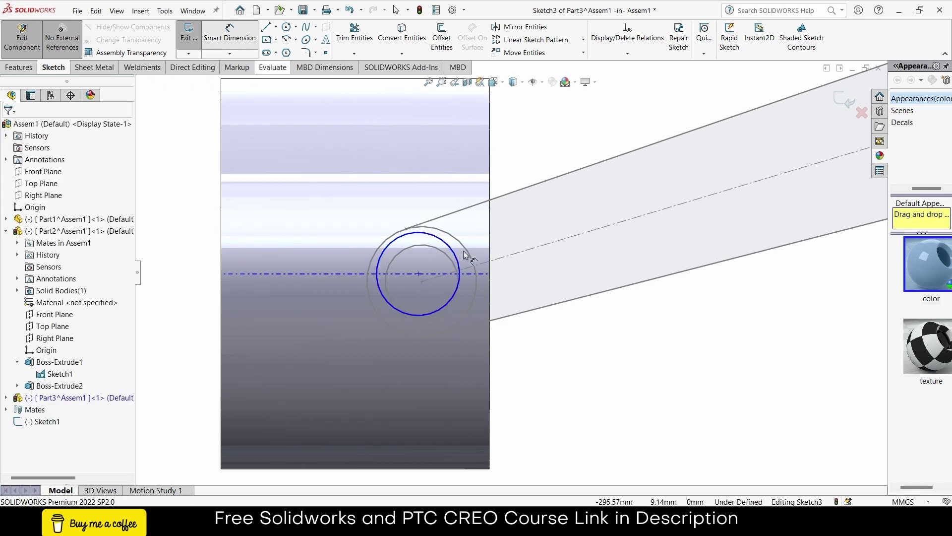
left_click(458, 262)
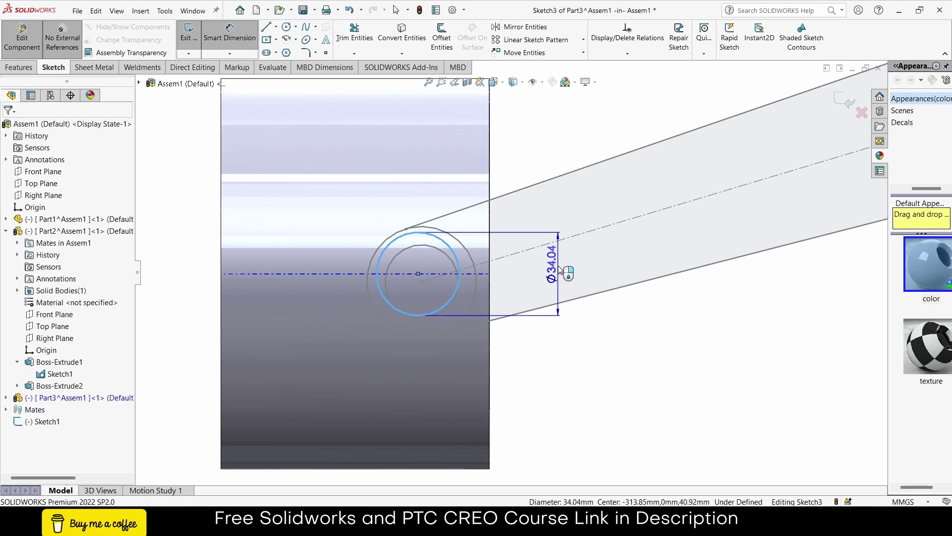
left_click(555, 278)
type("30")
key("Return")
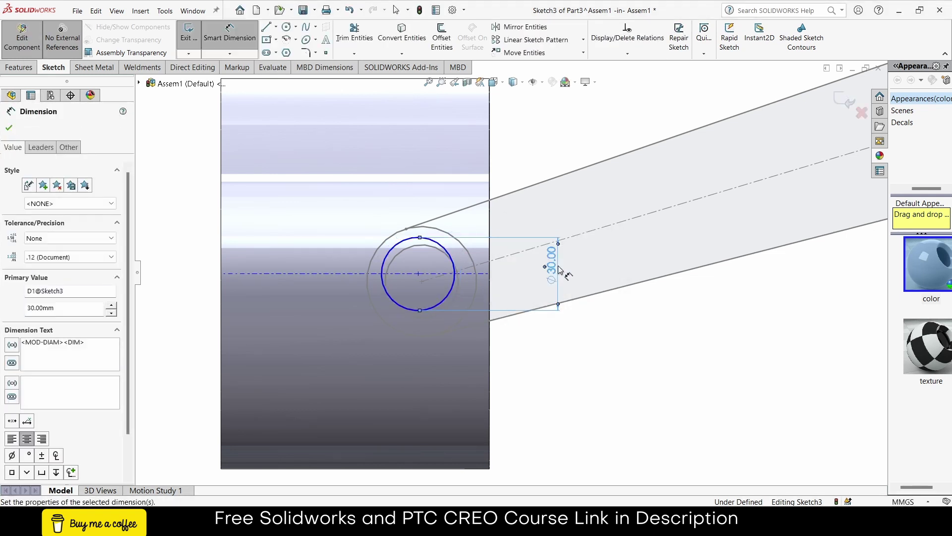
- Cut the circle 95 mm blind through both supports to form the pin holes
key("ctrl+7")
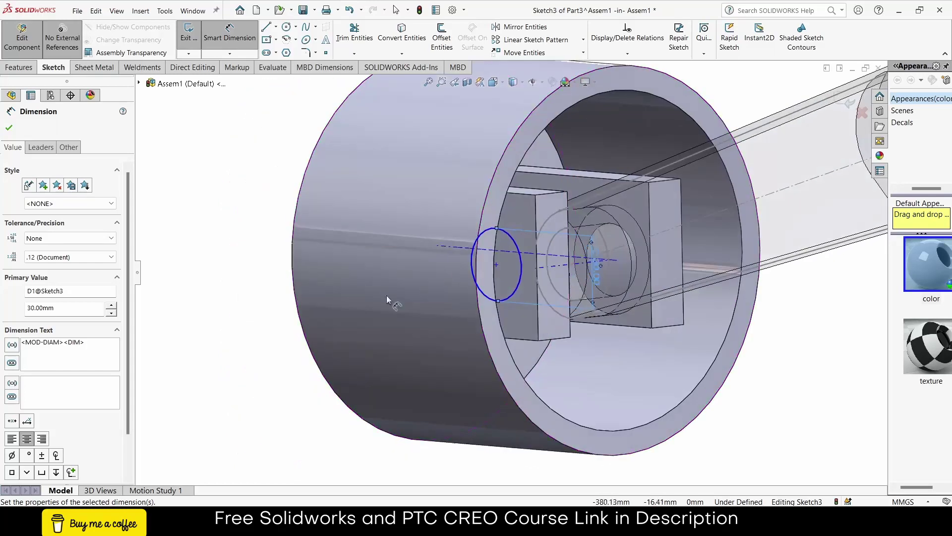
left_click(25, 70)
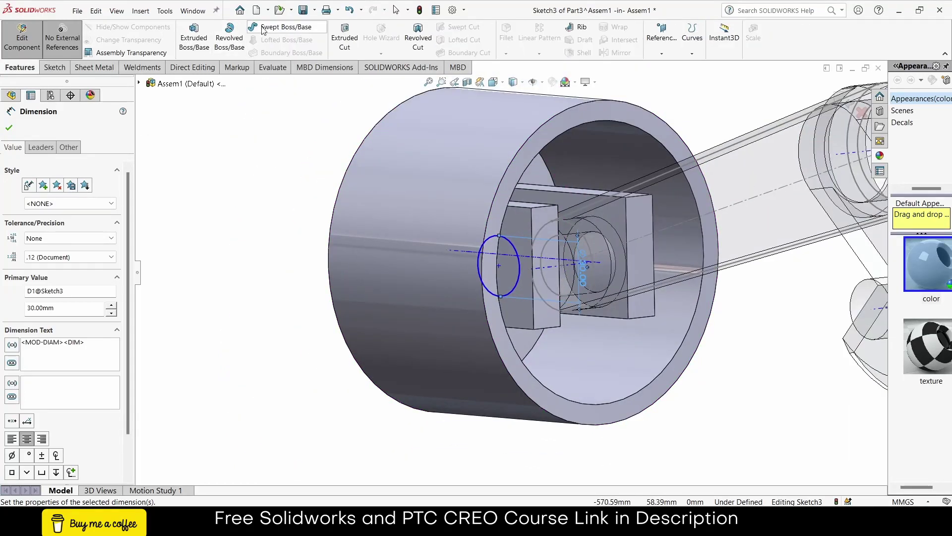
left_click(345, 37)
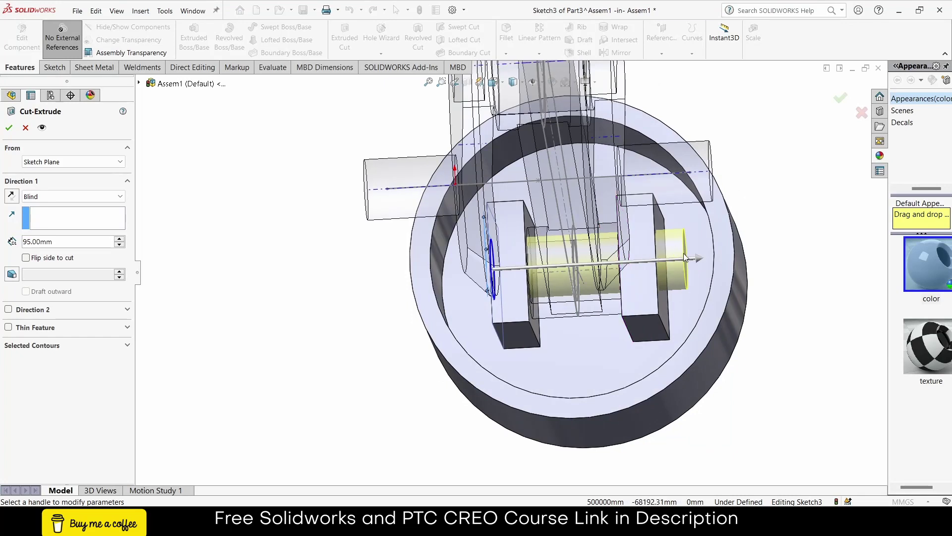
left_click(10, 128)
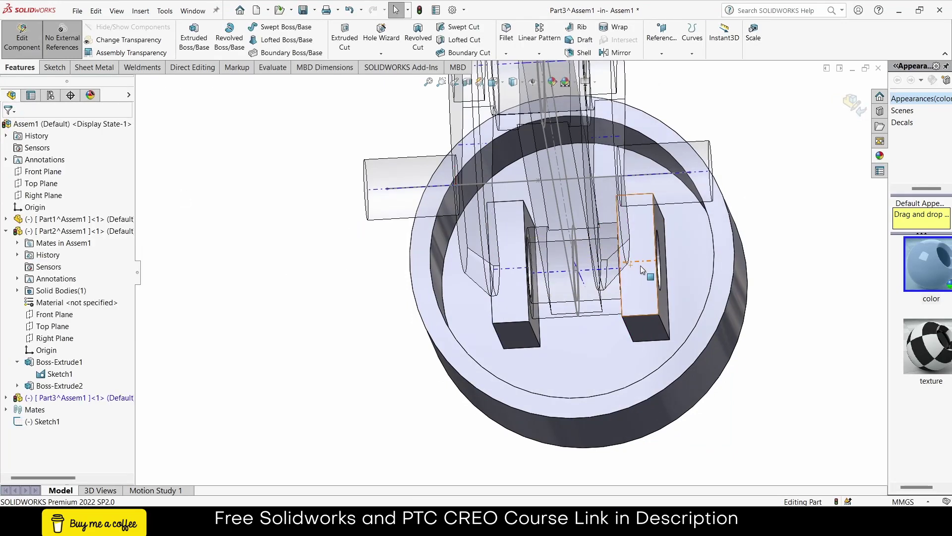
- Return to editing the assembly and shift the connecting rod's small end relative to the piston's supports
left_click(850, 103)
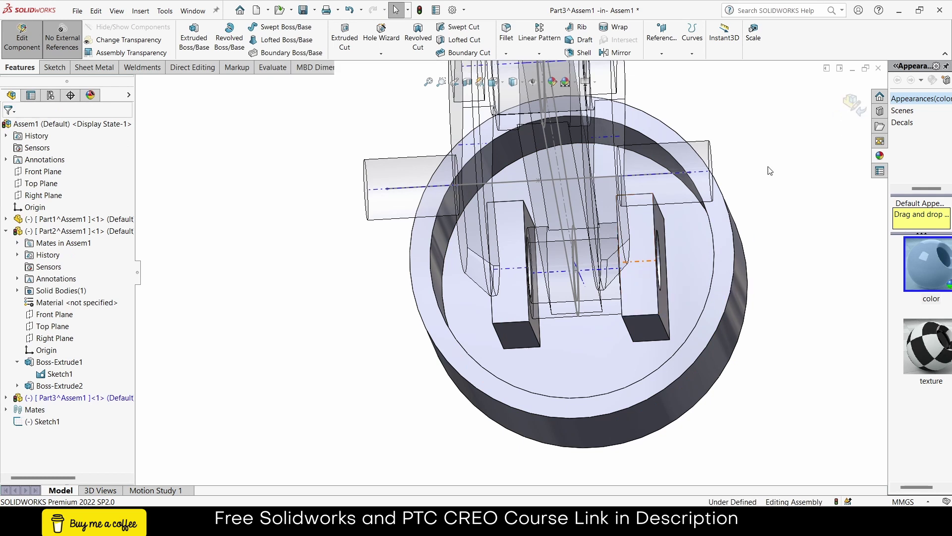
middle_click_drag(850, 104, 740, 204)
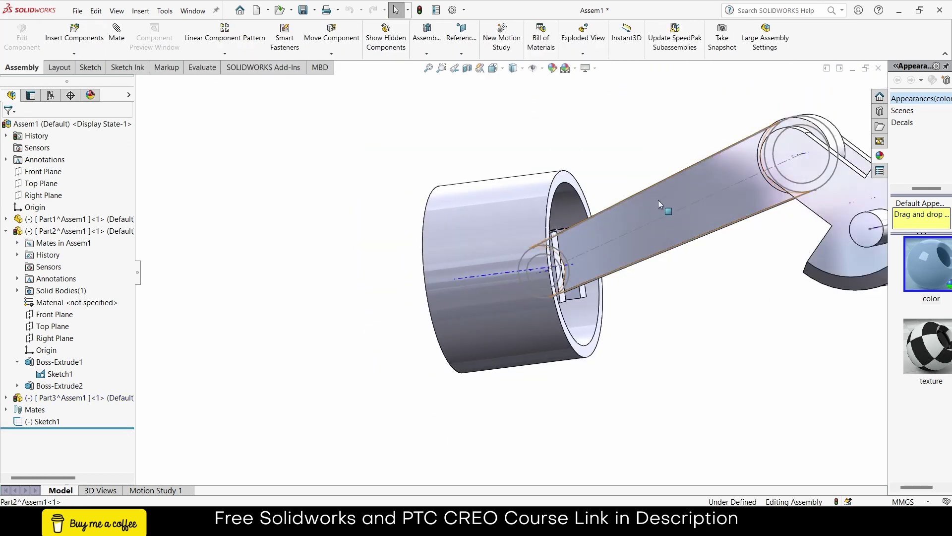
middle_click_drag(658, 201, 585, 219)
scroll(586, 219, "down", 5)
left_click(628, 198)
left_click_drag(629, 198, 660, 169)
key("Escape")
- Add a coincident mate between the axis of the rod's small-end bore and the axis of the piston's pin holes
left_click(117, 36)
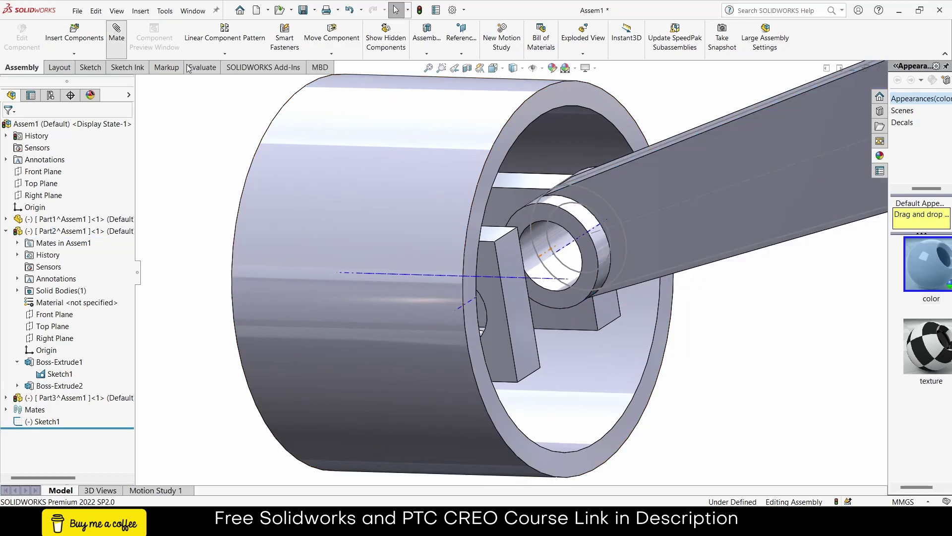
left_click(564, 254)
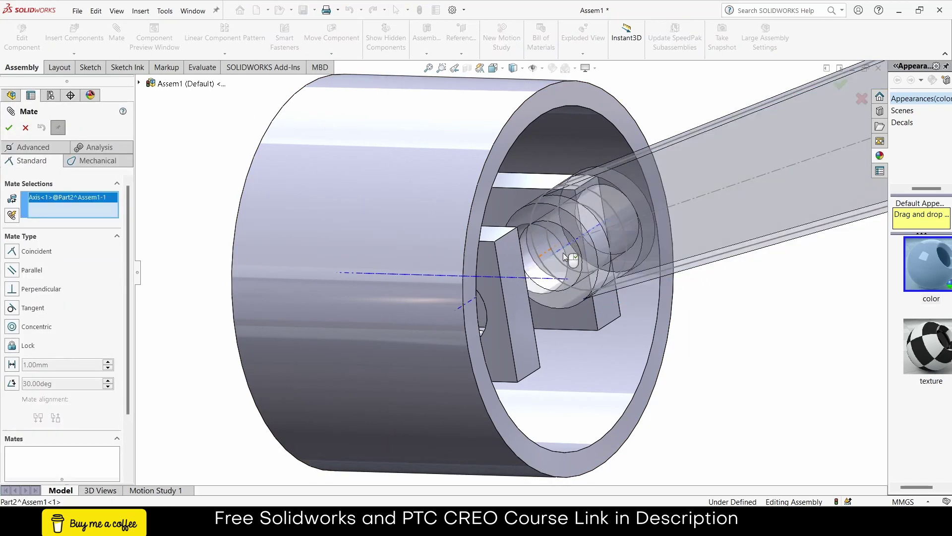
left_click(462, 305)
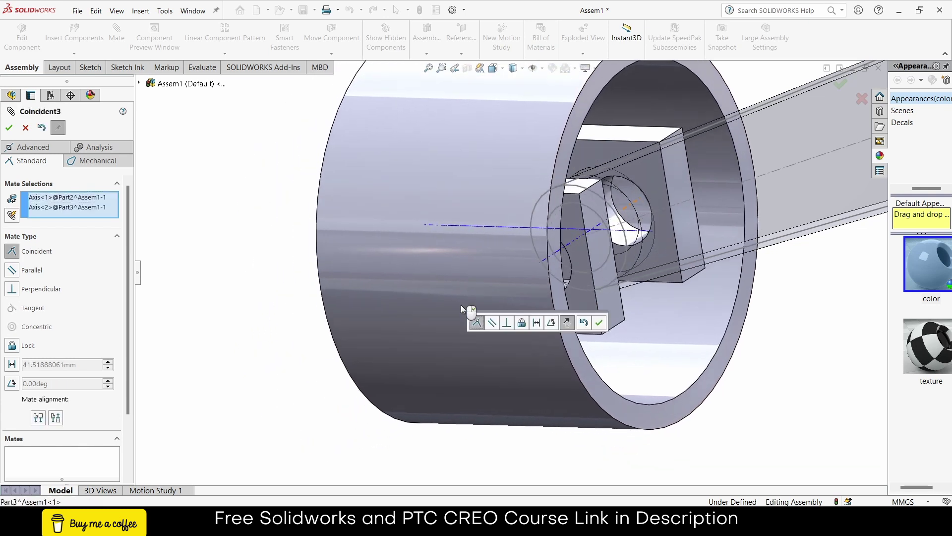
left_click(599, 323)
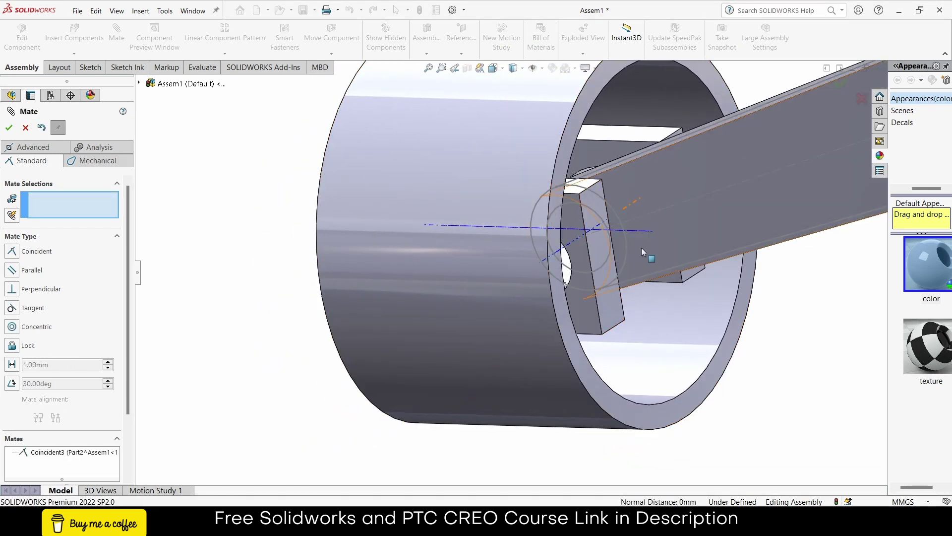
- Set up a centered Width mate with one small-end face of the rod as width and the piston supports' inner faces as tabs
middle_click_drag(647, 245, 595, 240)
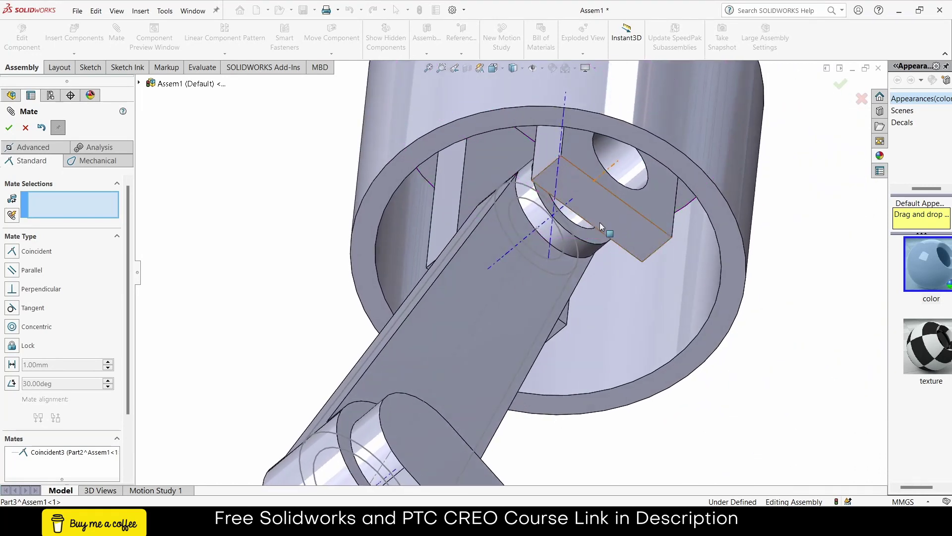
left_click(33, 147)
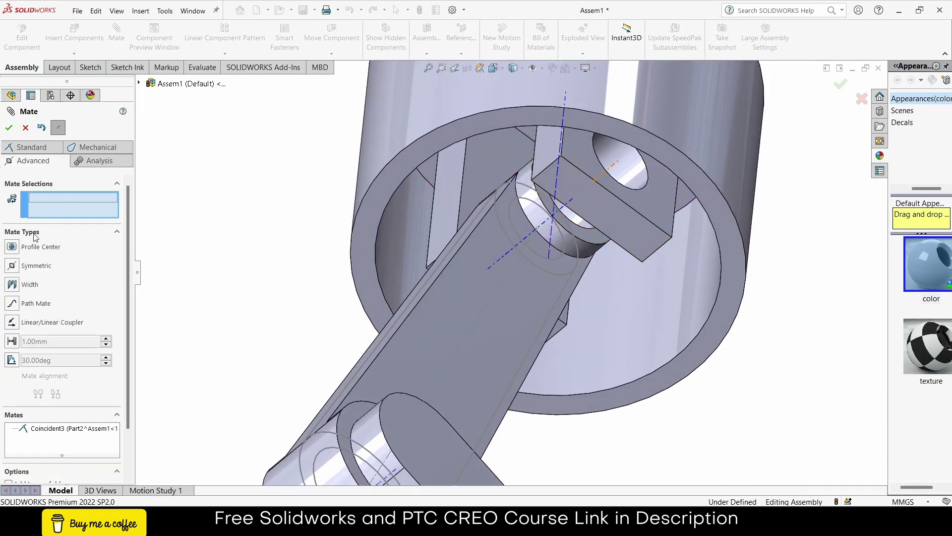
left_click(12, 284)
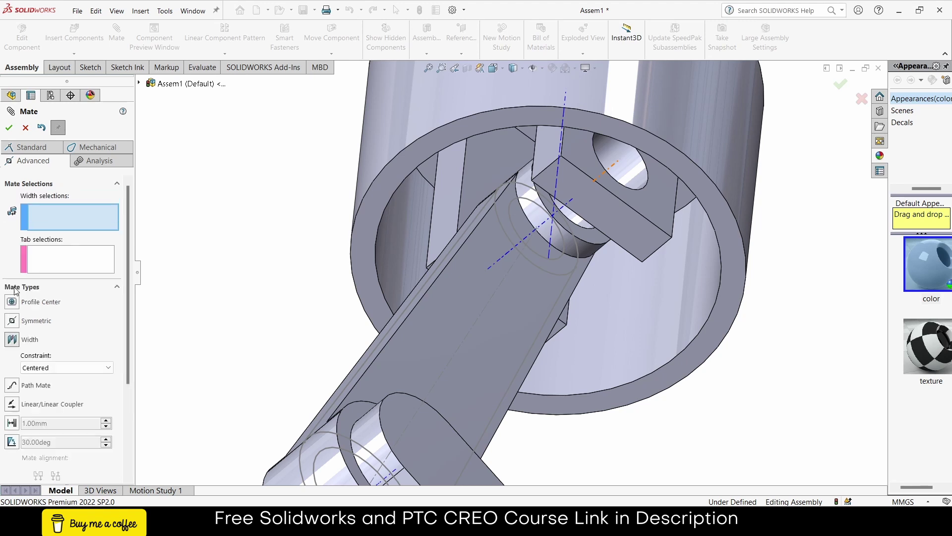
left_click(587, 238)
middle_click_drag(587, 238, 557, 155)
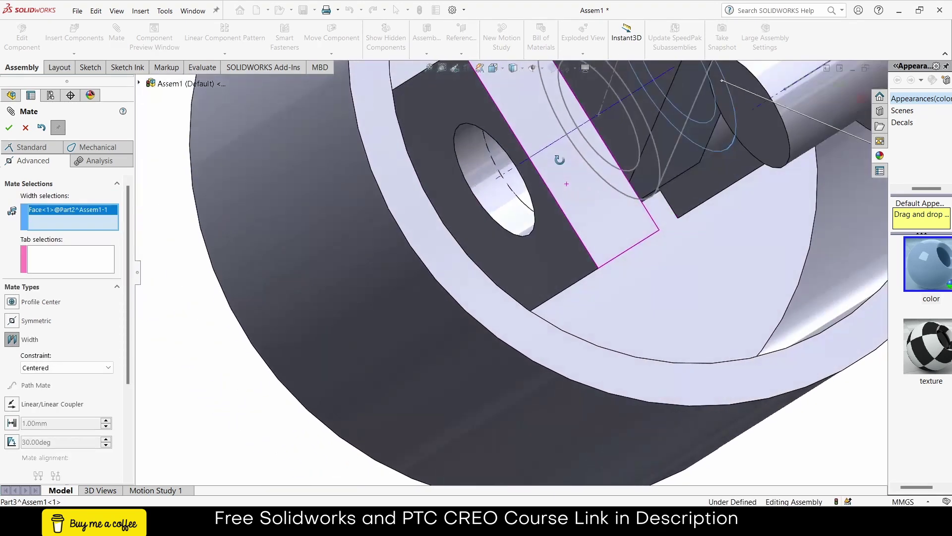
left_click(97, 258)
left_click(726, 168)
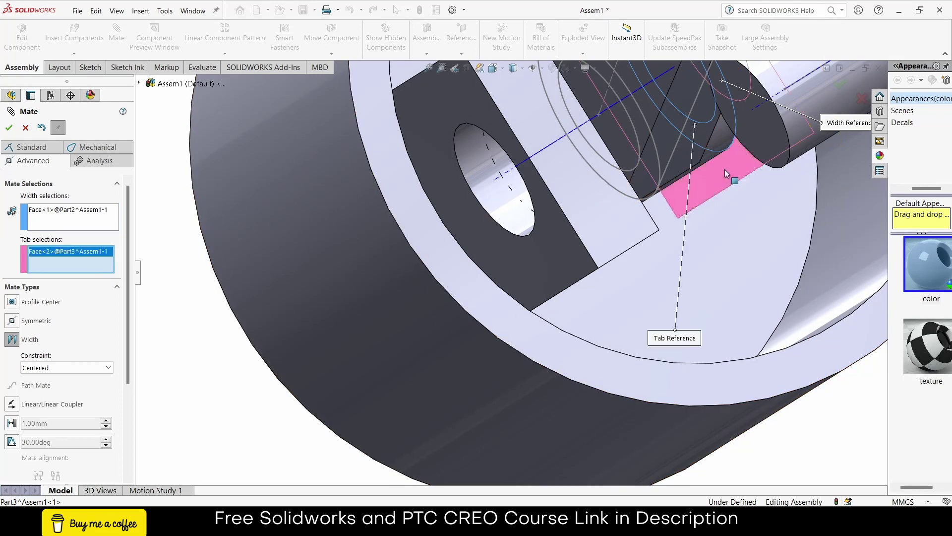
scroll(405, 230, "up", 5)
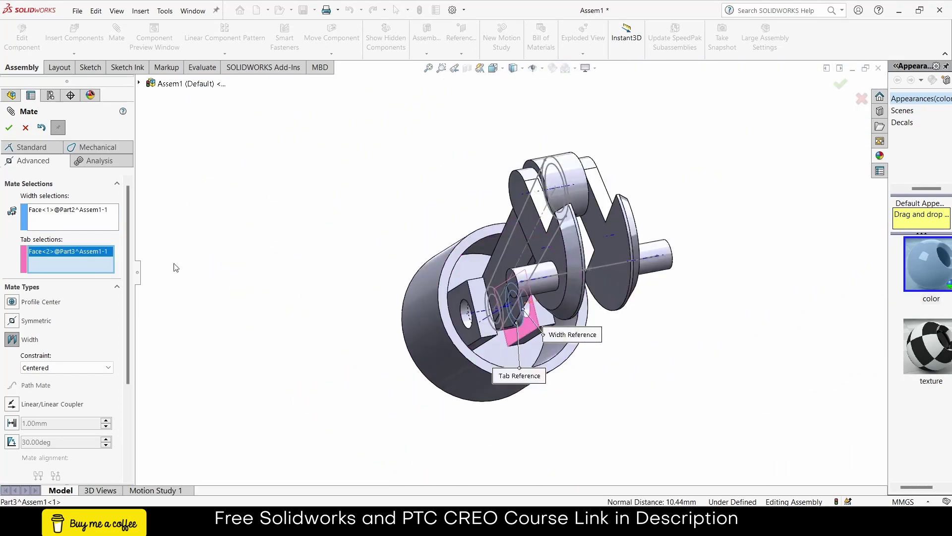
middle_click_drag(546, 323, 599, 320)
scroll(613, 339, "up", 3)
left_click(613, 339)
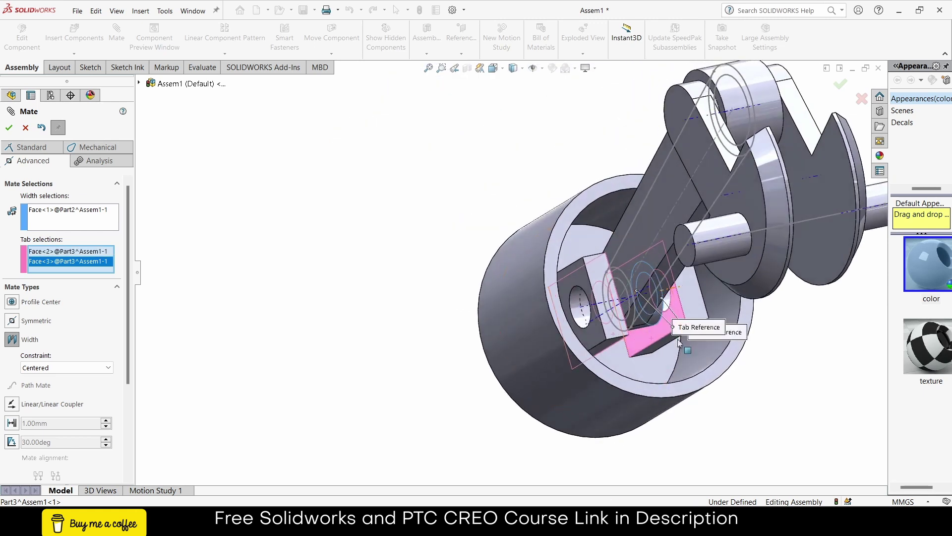
- Hide the piston, add the rod's opposite small-end face as the second width reference, and complete the centered Width mate
scroll(599, 320, "down", 2)
left_click(69, 217)
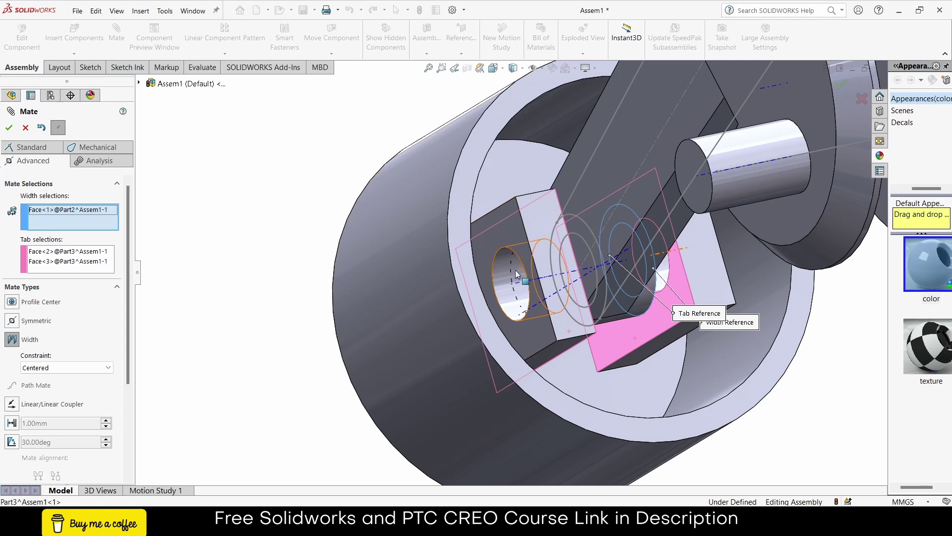
right_click(447, 168)
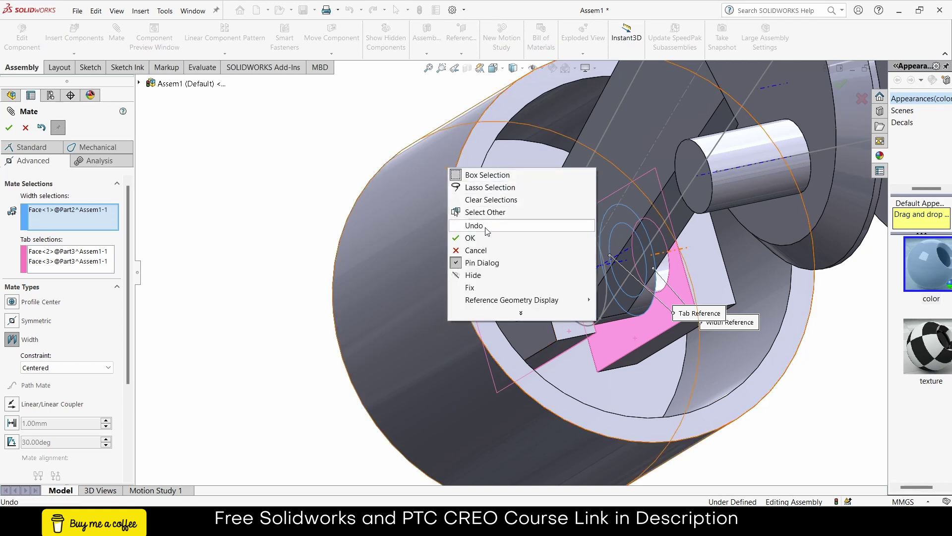
left_click(488, 279)
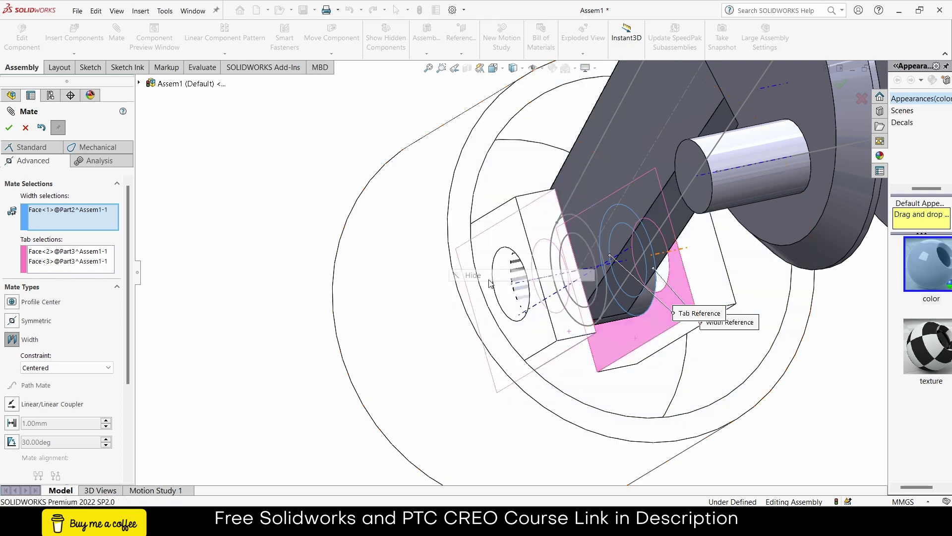
scroll(570, 293, "down", 3)
left_click(492, 207)
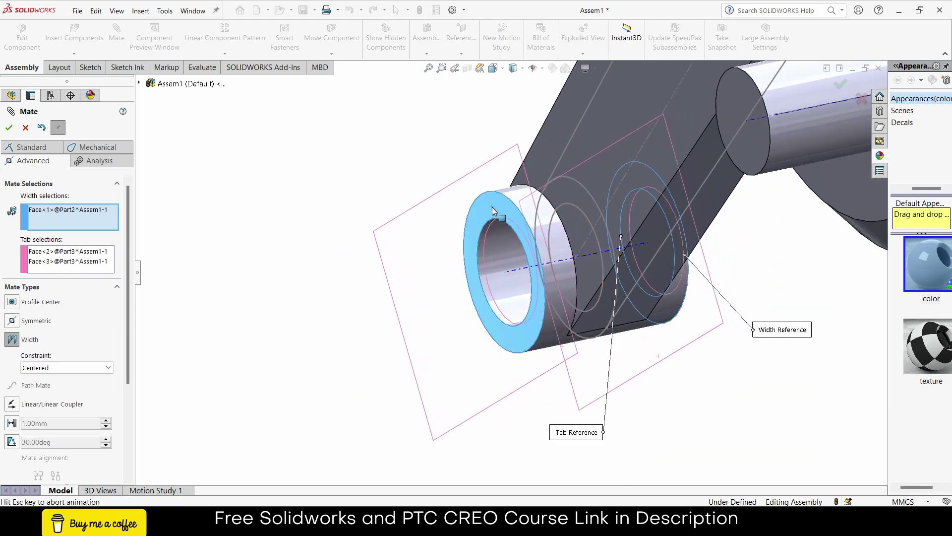
right_click(346, 158)
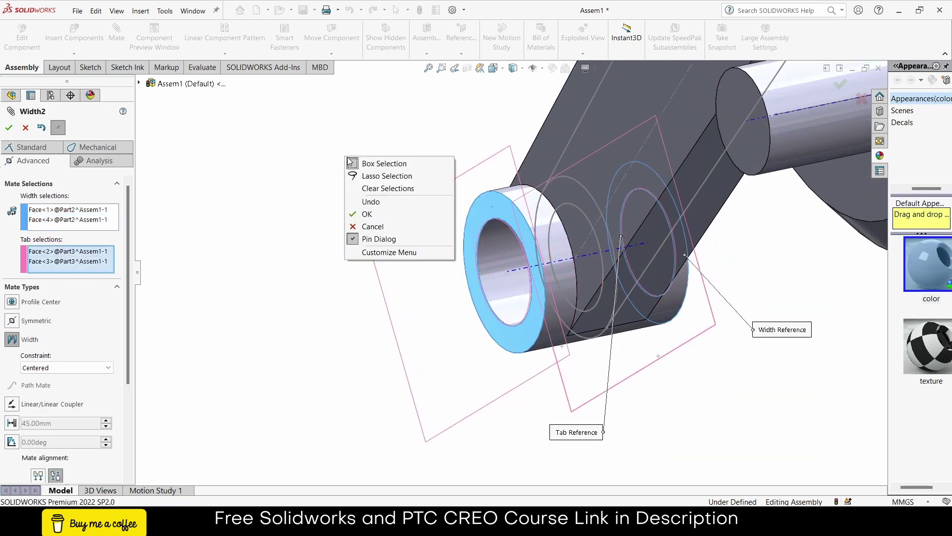
left_click(10, 129)
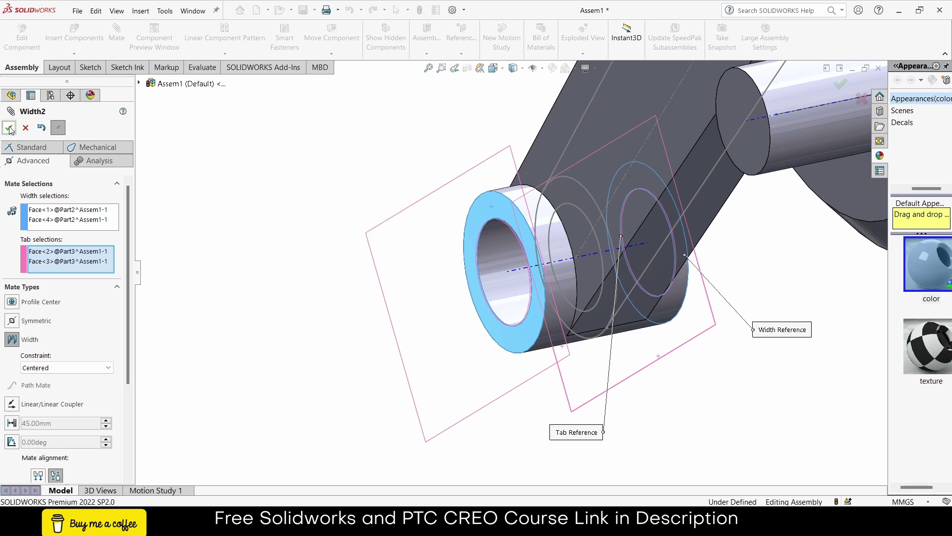
left_click(9, 128)
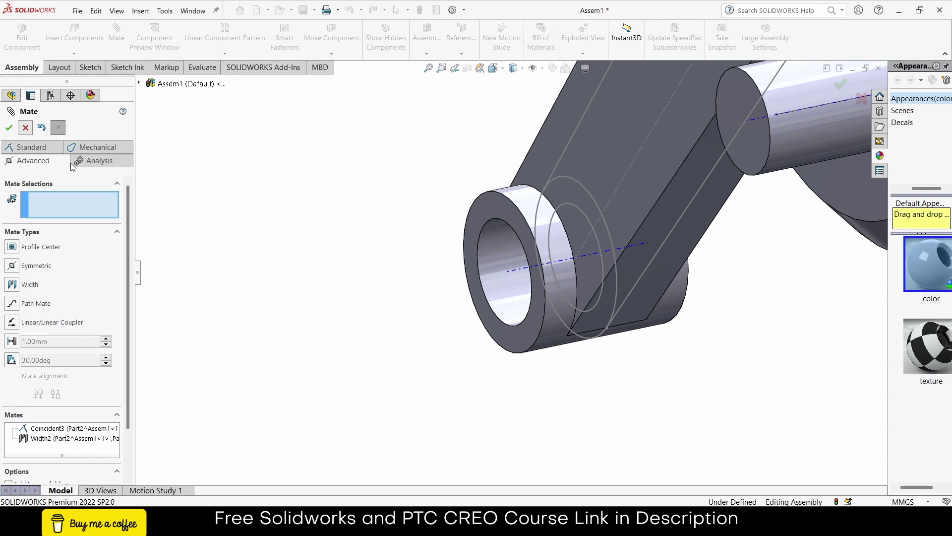
key("Escape")
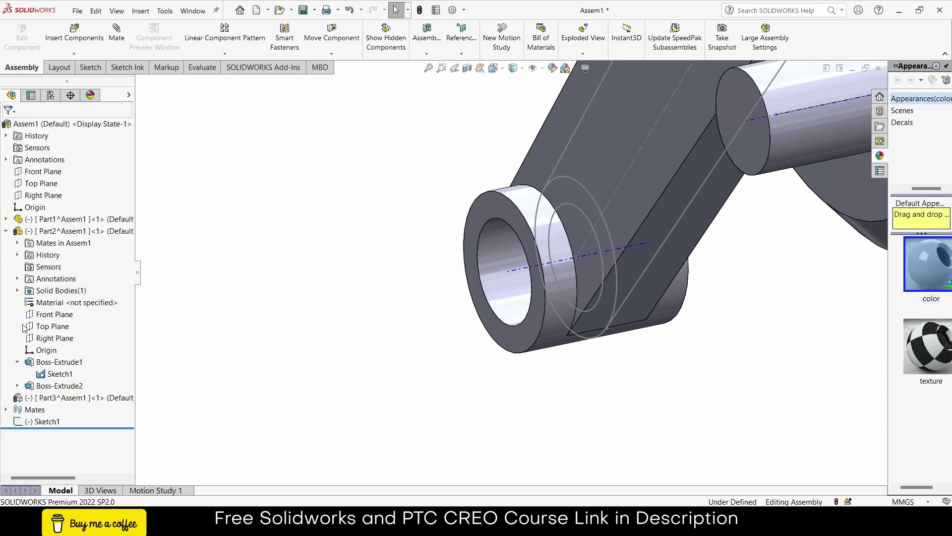
- Show the piston again and swing the crank to check how the linkage moves
right_click(52, 397)
left_click(108, 164)
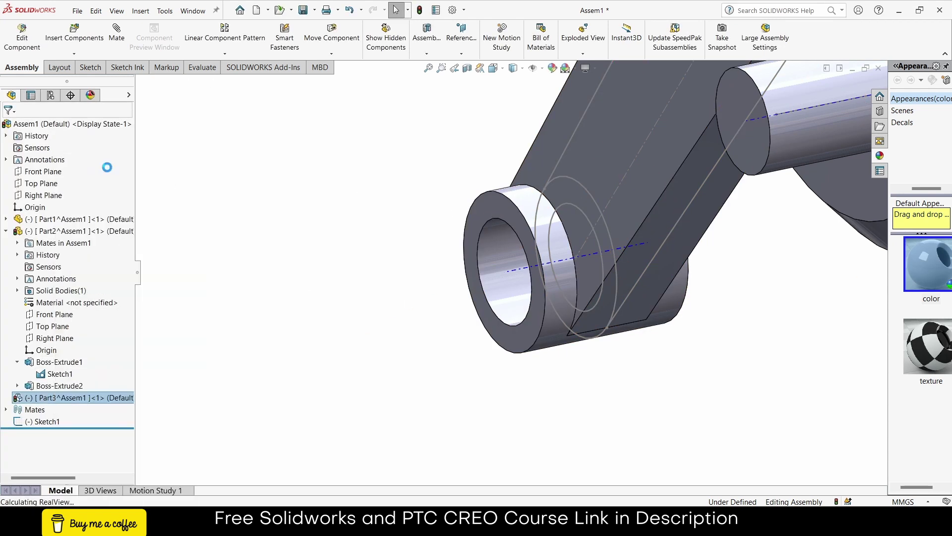
key("f")
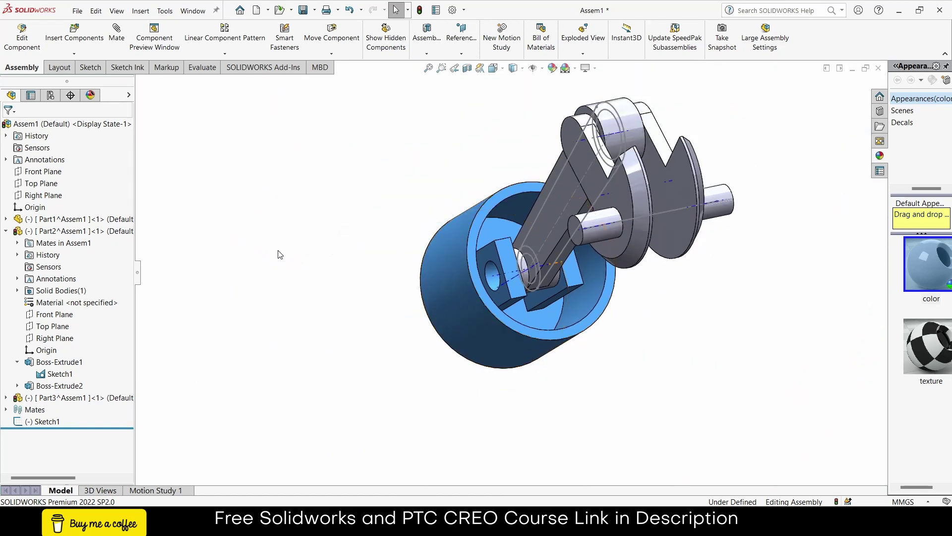
left_click(394, 191)
middle_click_drag(571, 209, 639, 230)
left_click_drag(647, 203, 593, 211)
key("Escape")
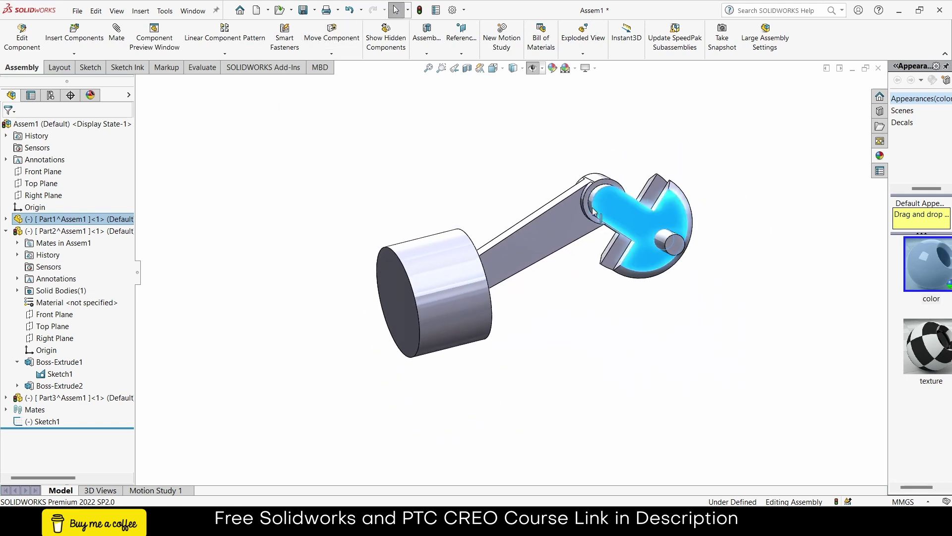
- Display the axes again and mate the piston's longitudinal axis coincident with the assembly's Top Plane
left_click(543, 70)
left_click(541, 106)
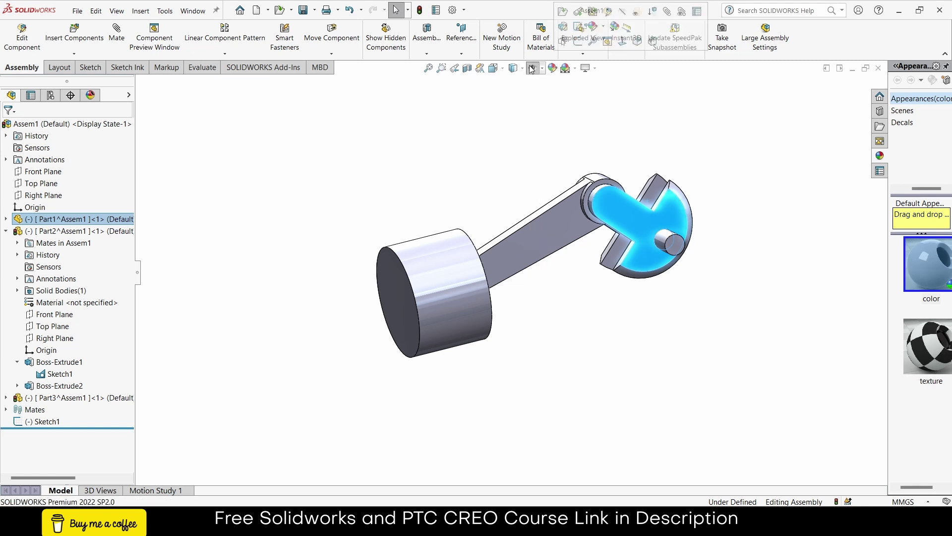
left_click(480, 152)
left_click(430, 295)
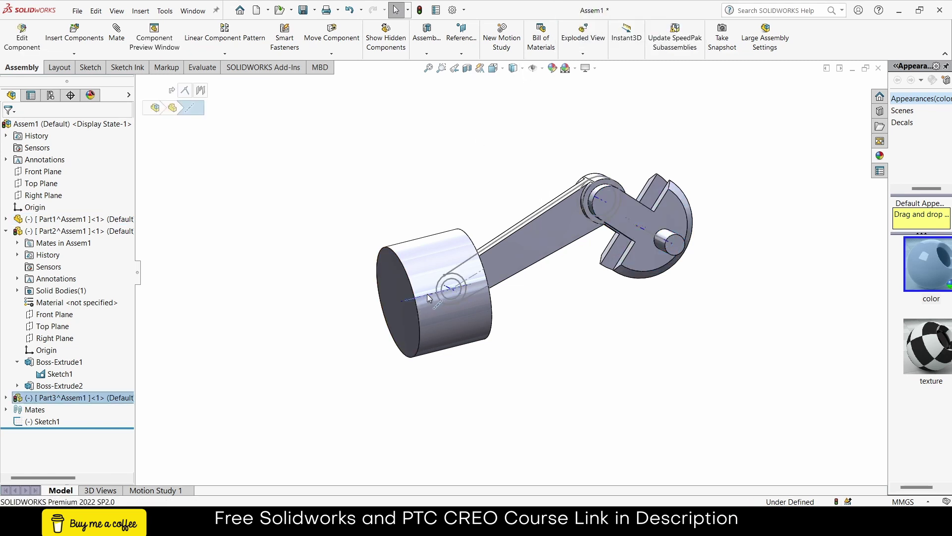
left_click(151, 107)
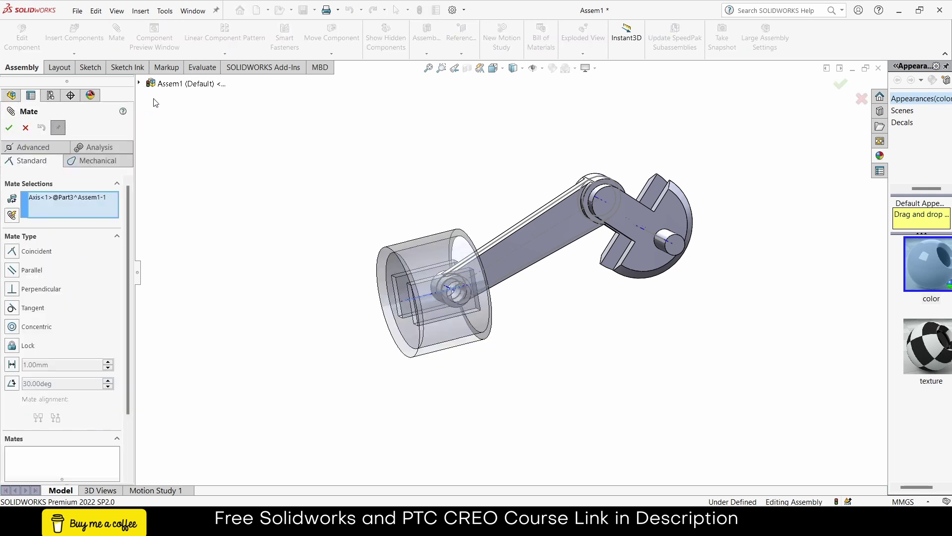
left_click(139, 83)
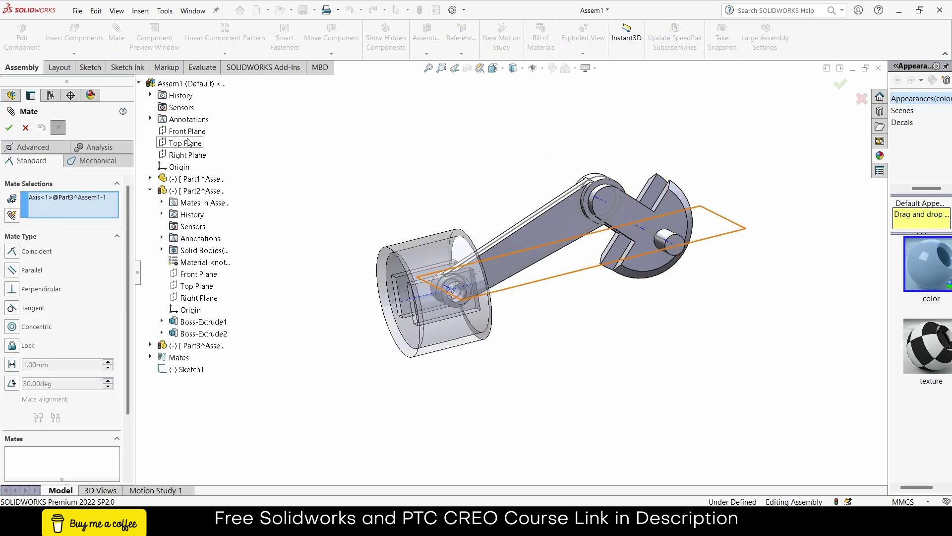
left_click(188, 142)
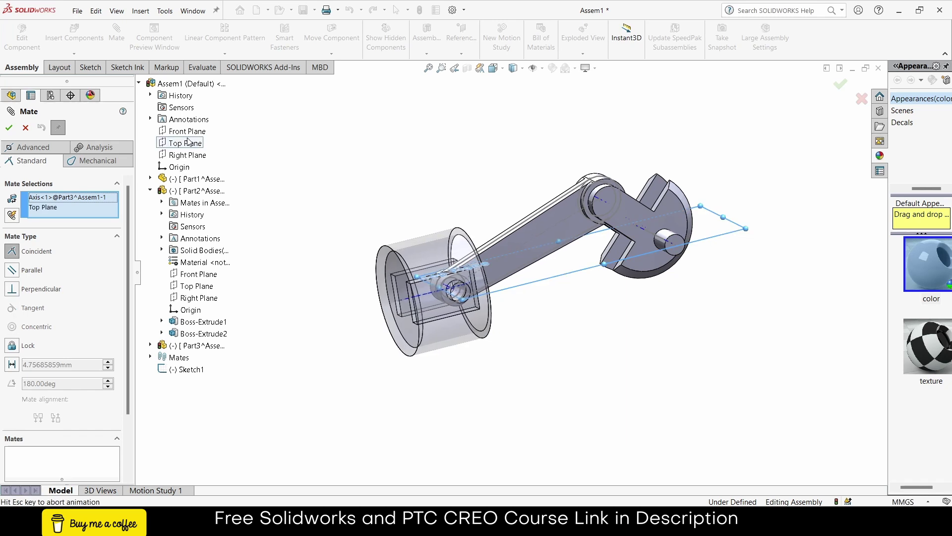
left_click(8, 128)
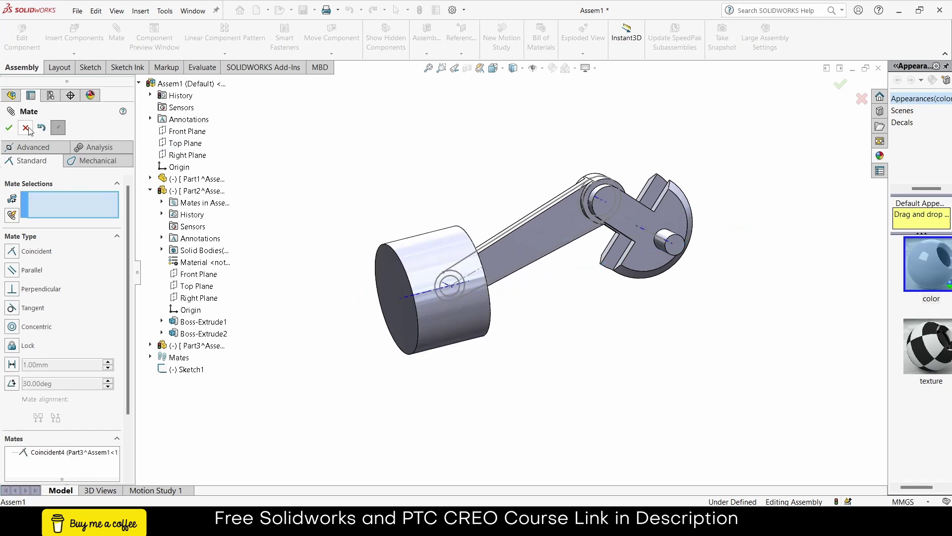
key("Escape")
- Rotate the crank to test the piston's travel and hide all axes and sketches
mouse_move(624, 218)
left_mouse_down()
mouse_move(620, 234)
mouse_move(694, 265)
mouse_move(619, 195)
mouse_move(571, 291)
mouse_move(692, 305)
mouse_move(734, 234)
mouse_move(668, 189)
mouse_move(574, 273)
mouse_move(724, 308)
mouse_move(624, 198)
mouse_move(648, 277)
mouse_move(679, 294)
left_mouse_up()
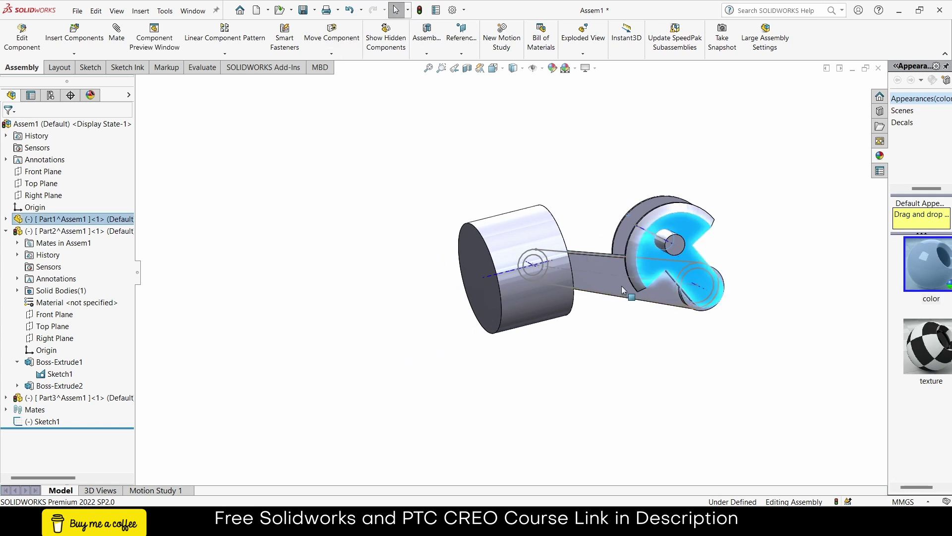
left_click(534, 68)
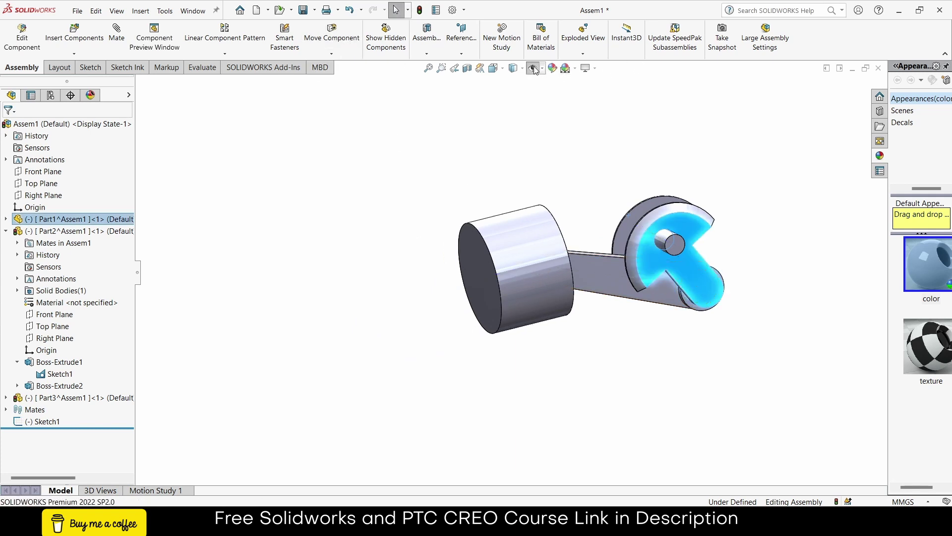
scroll(507, 287, "down", 3)
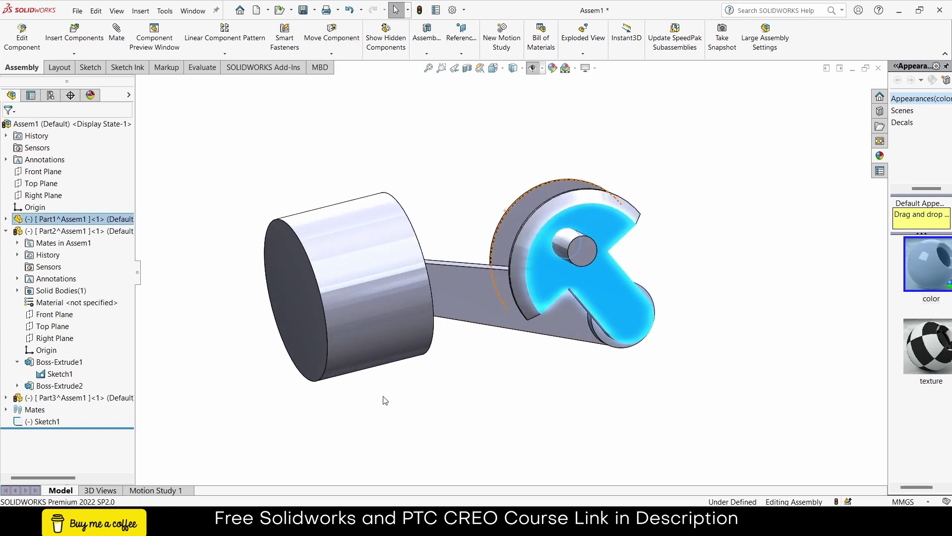
- Open Motion Study 1 with its timeline expanded and disable the view keys for Orientation and Camera Views
left_click(175, 490)
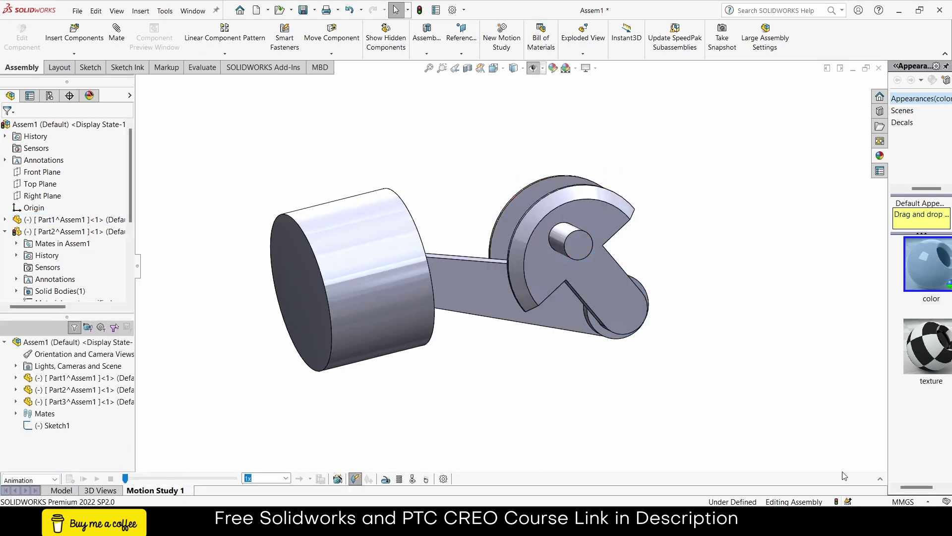
left_click(882, 479)
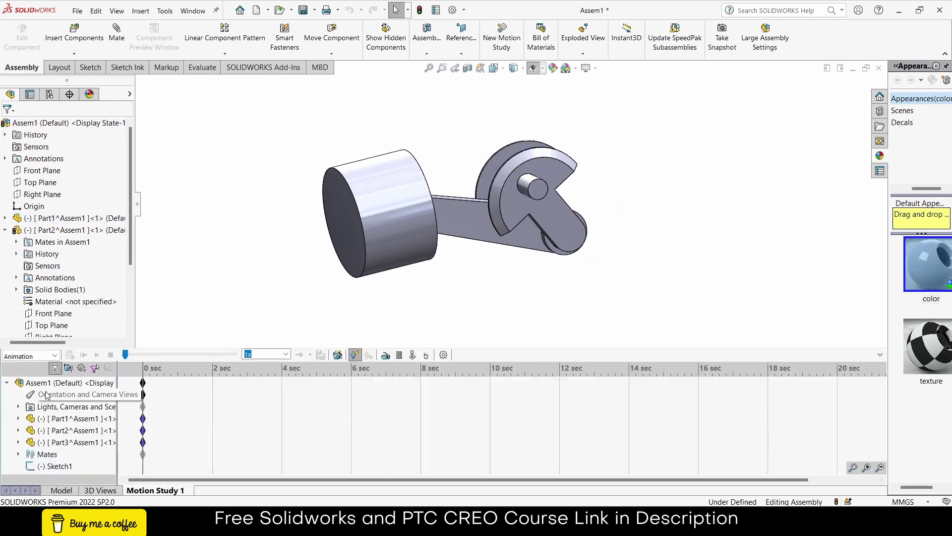
right_click(46, 395)
left_click_drag(166, 399, 83, 442)
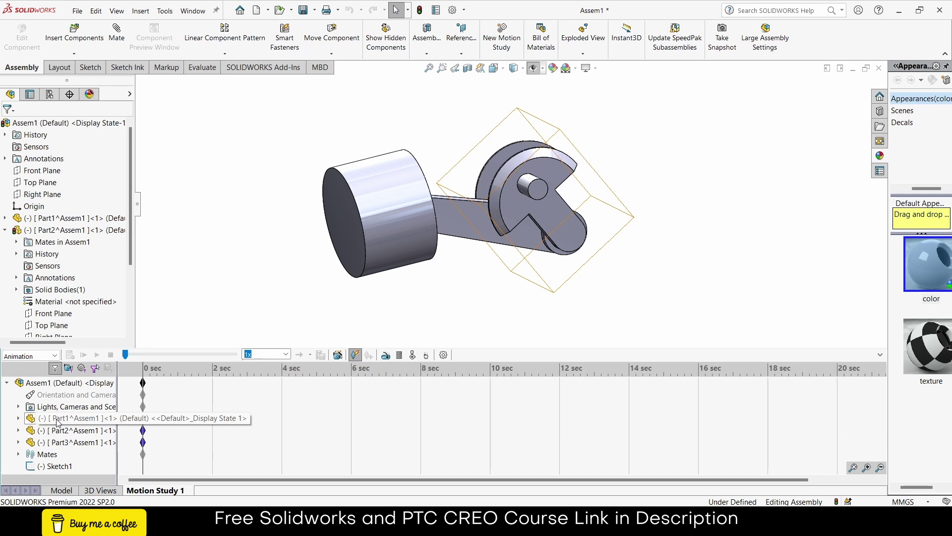
- Add a rotary motor on the crank's shaft pin using Distance motion of 360 degrees starting at 0 seconds
left_click(386, 355)
left_click(529, 181)
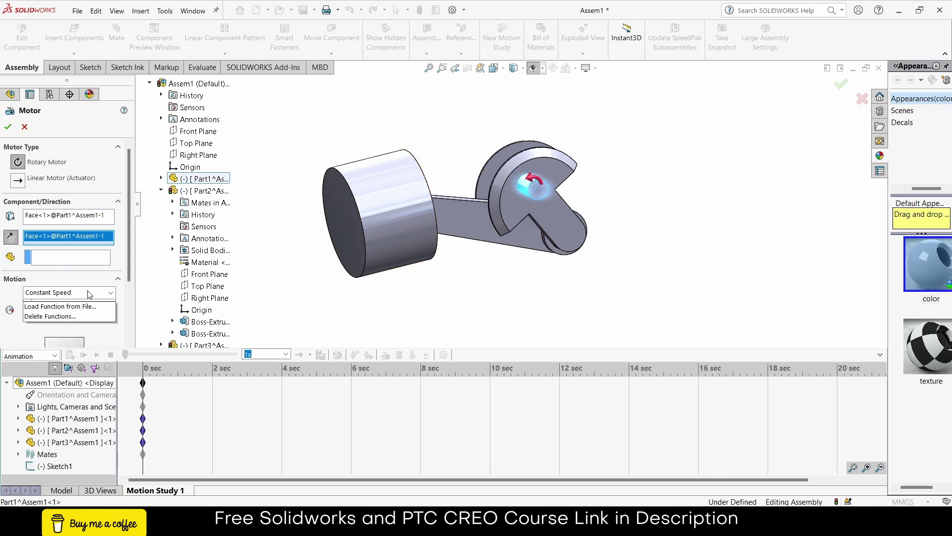
left_click(80, 313)
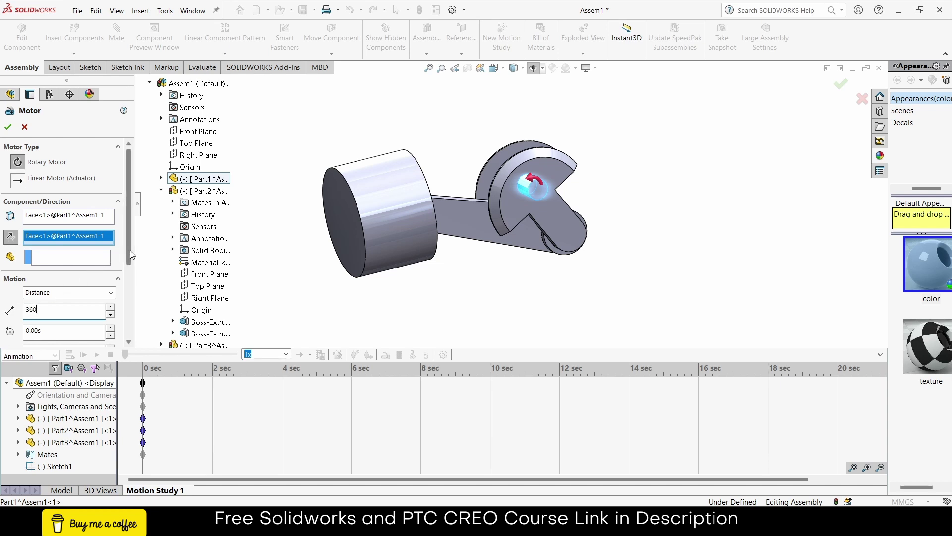
left_click_drag(130, 250, 130, 305)
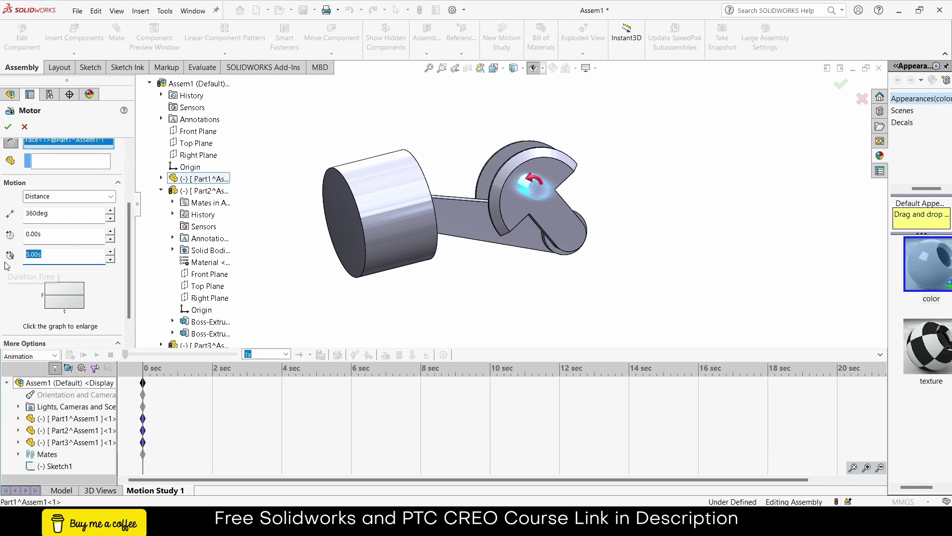
left_click(8, 128)
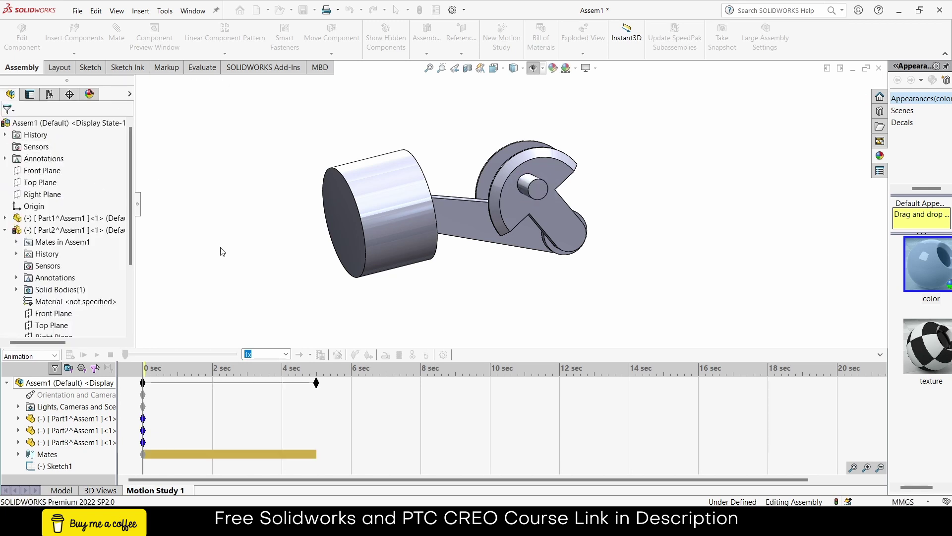
- Confirm the motion study's frames-per-second setting and extend the study's end to 10 seconds
left_click(444, 355)
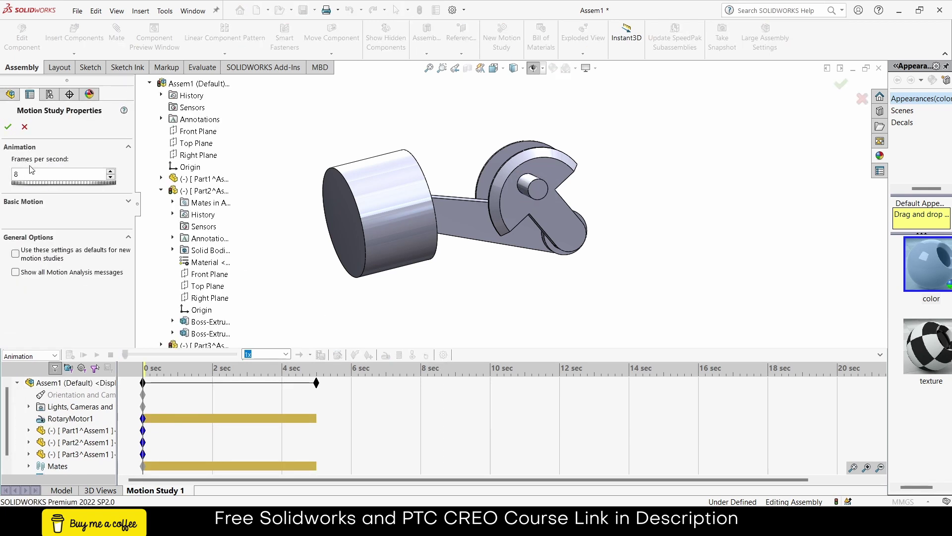
left_click(8, 127)
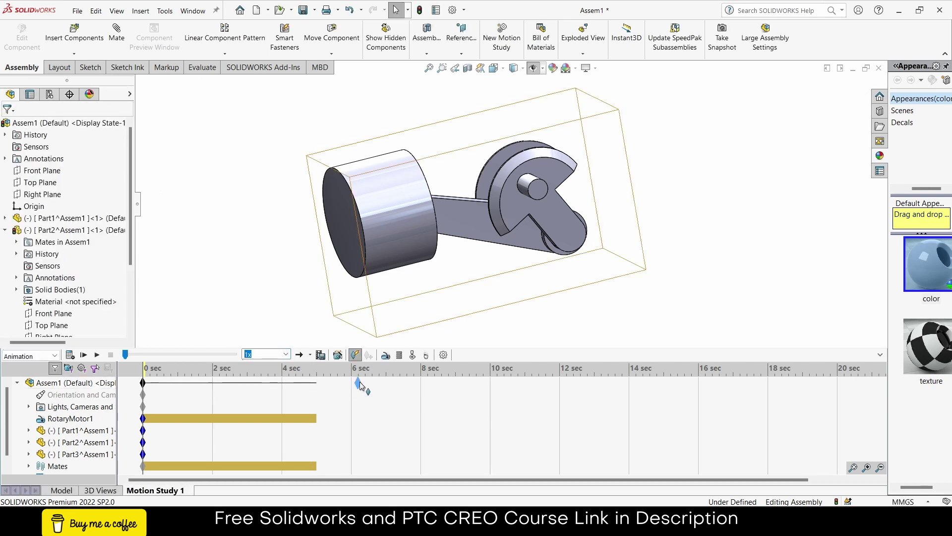
left_click_drag(491, 392, 491, 392)
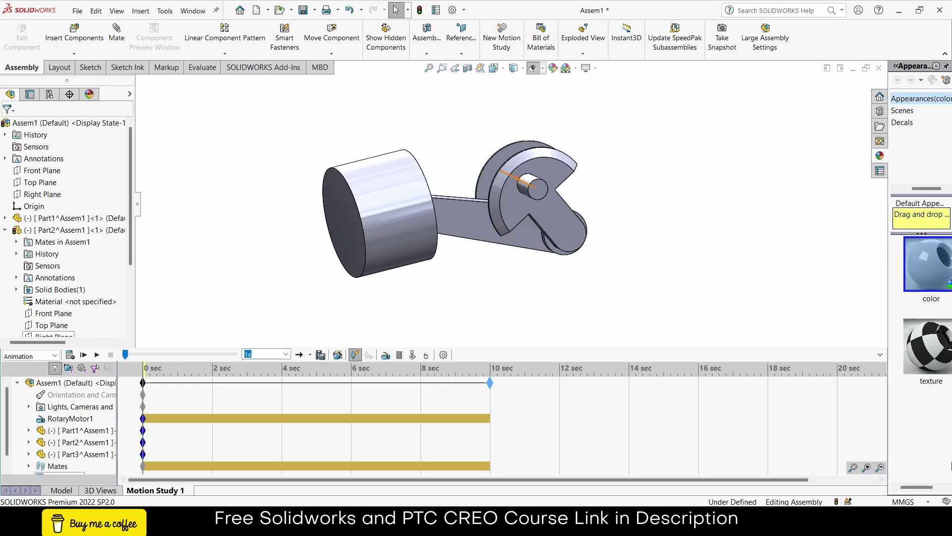
- Collapse the motion study timeline and calculate the crank mechanism's motion
left_click(881, 355)
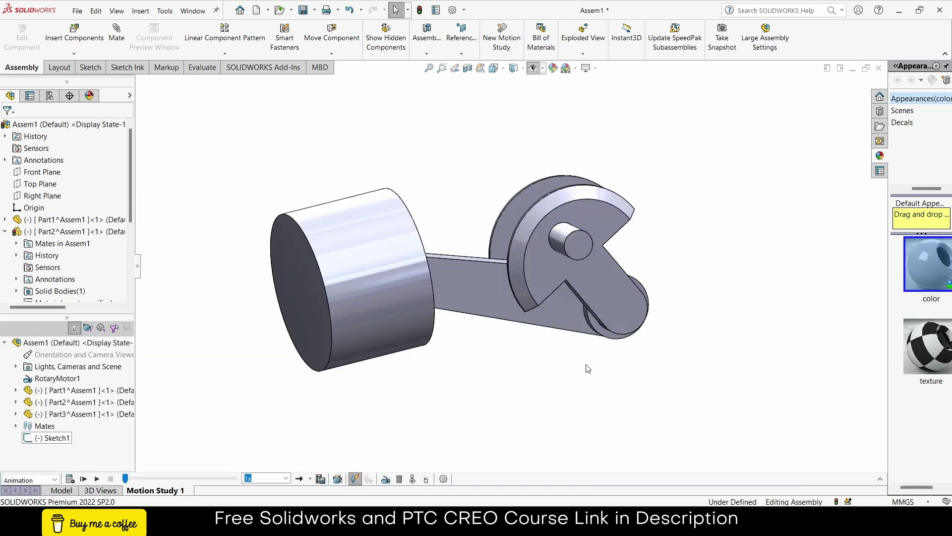
left_click(70, 479)
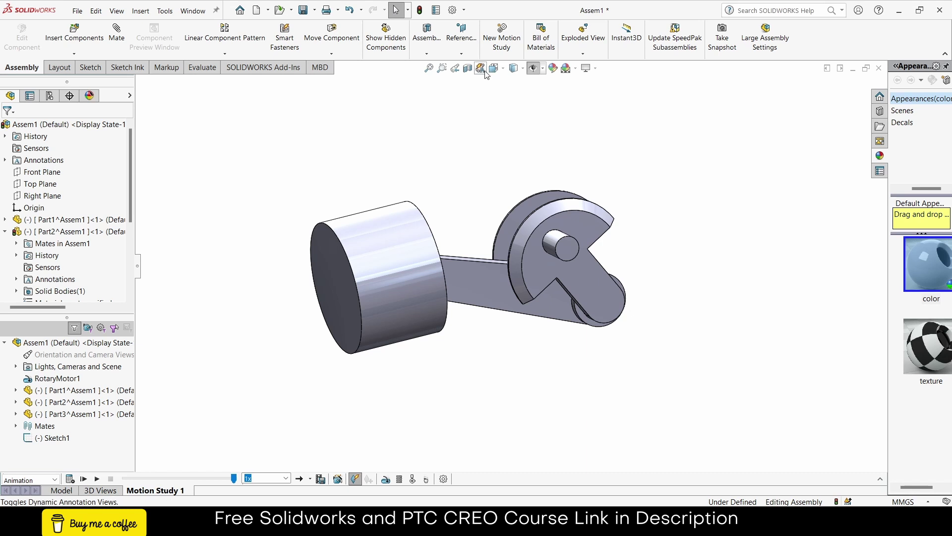
- Play the calculated animation in an isometric view to check the linkage, and stop the playback partway
left_click(503, 70)
left_click(549, 97)
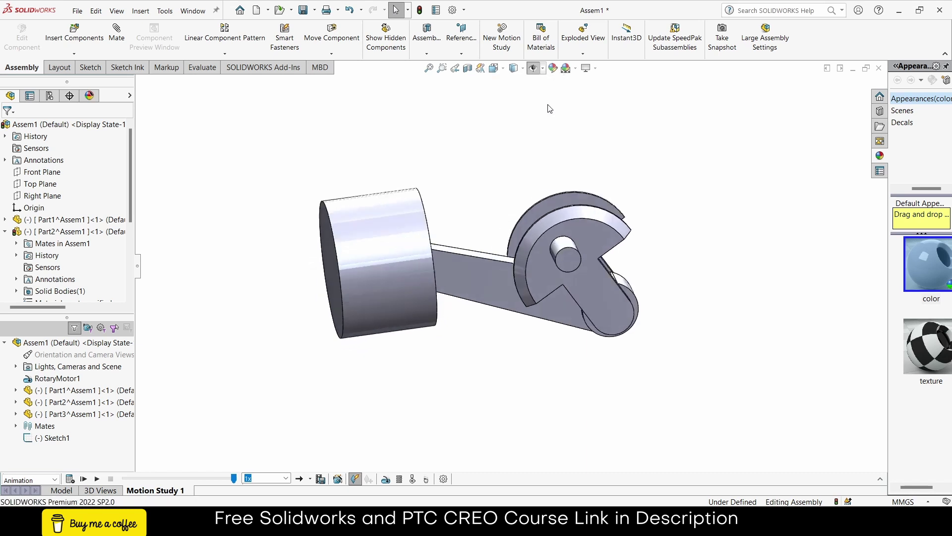
middle_click_drag(550, 189, 545, 154)
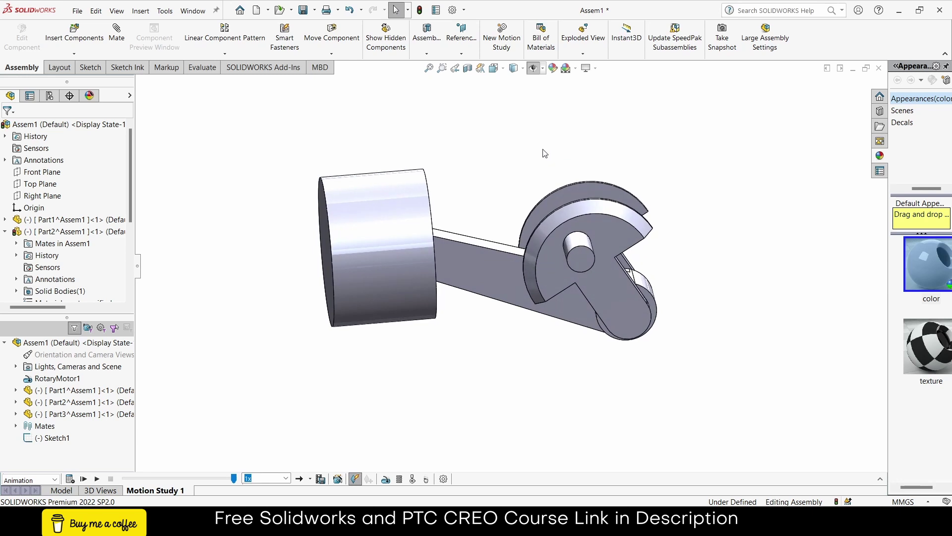
left_click(498, 273)
key("ctrl+8")
left_click(548, 345)
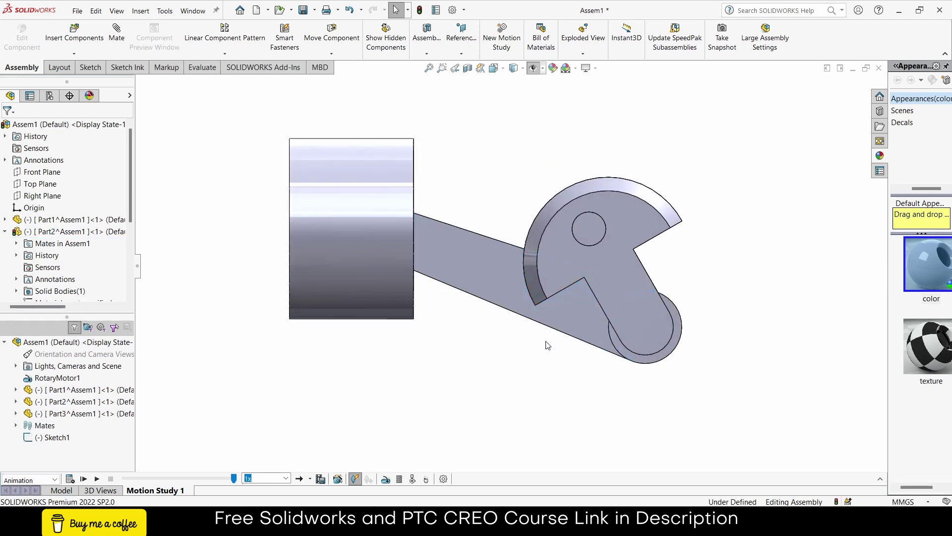
key("ctrl+7")
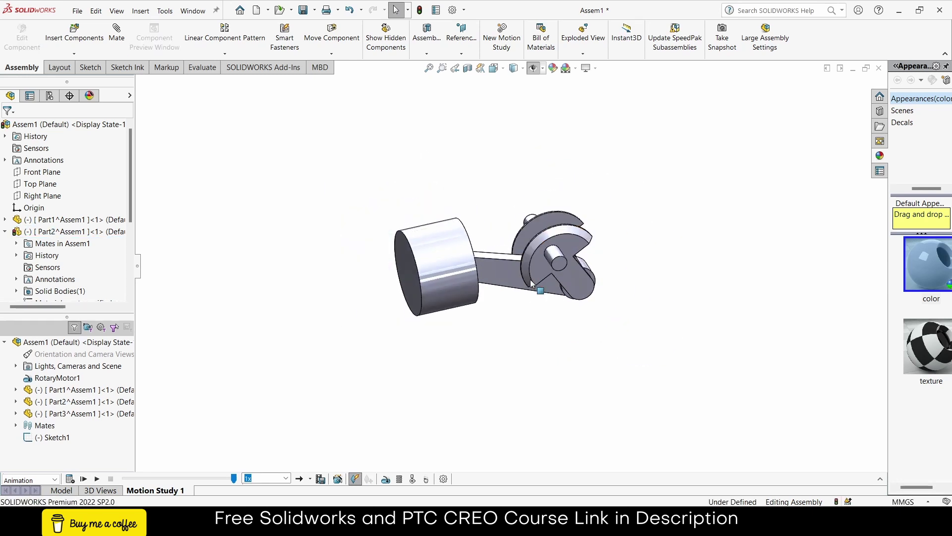
scroll(529, 234, "down", 4)
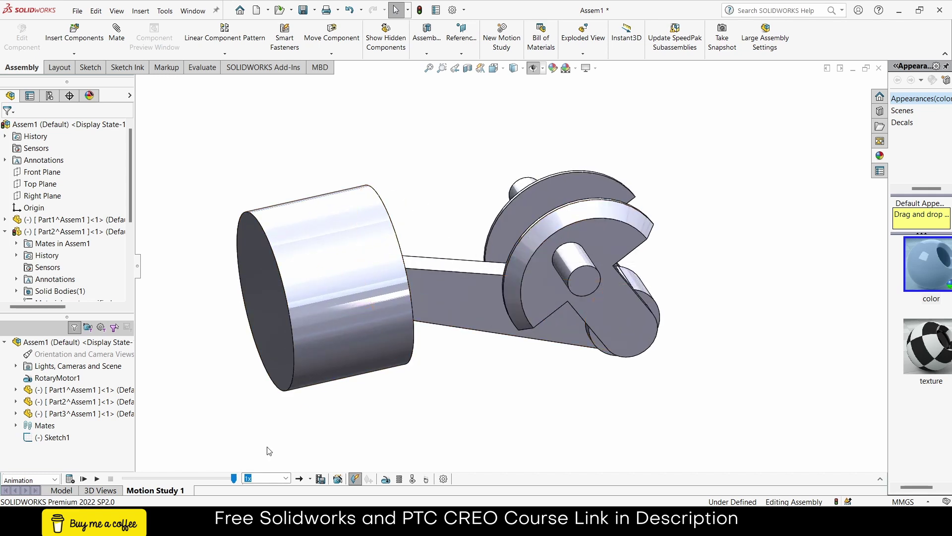
left_click(97, 479)
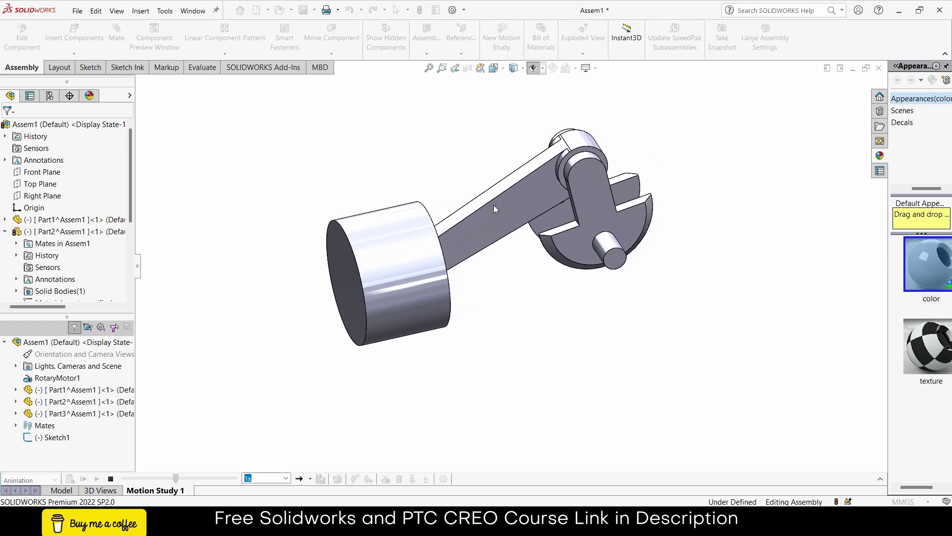
left_click(111, 479)
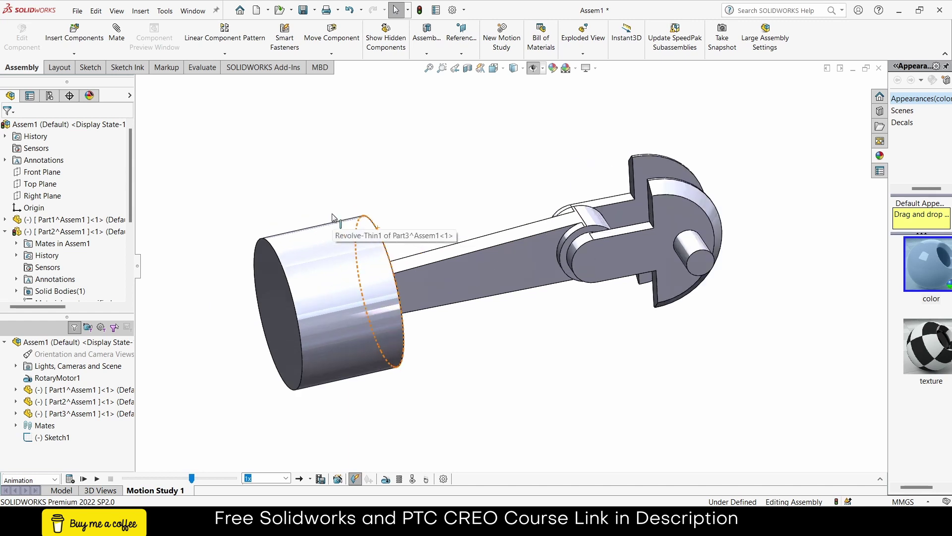
- Replay the crank, connecting rod and piston animation several times at closer range to review the full motion
scroll(463, 295, "down", 1)
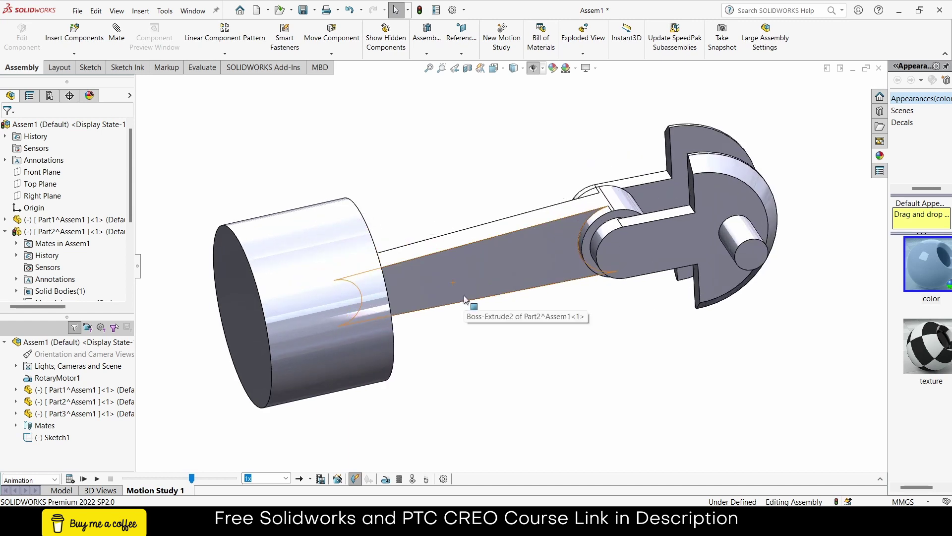
left_click(97, 480)
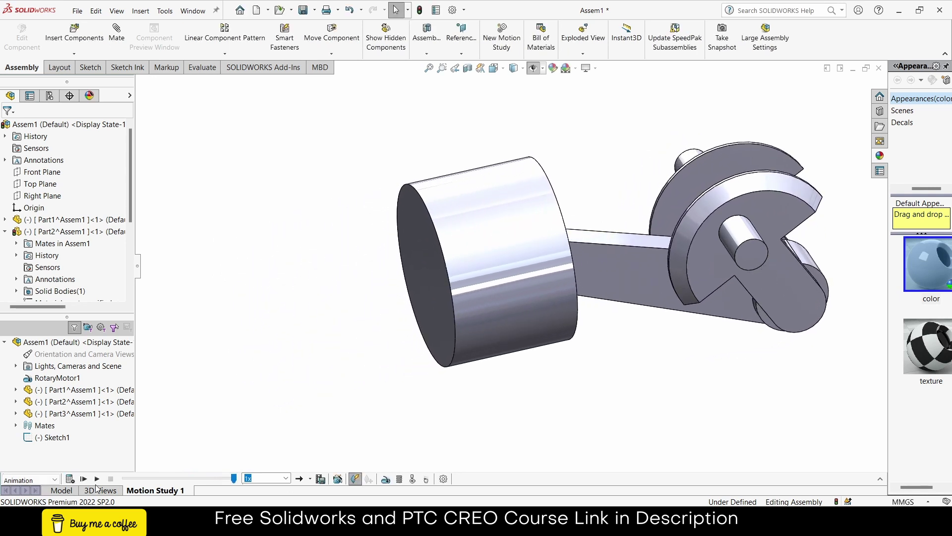
left_click(97, 479)
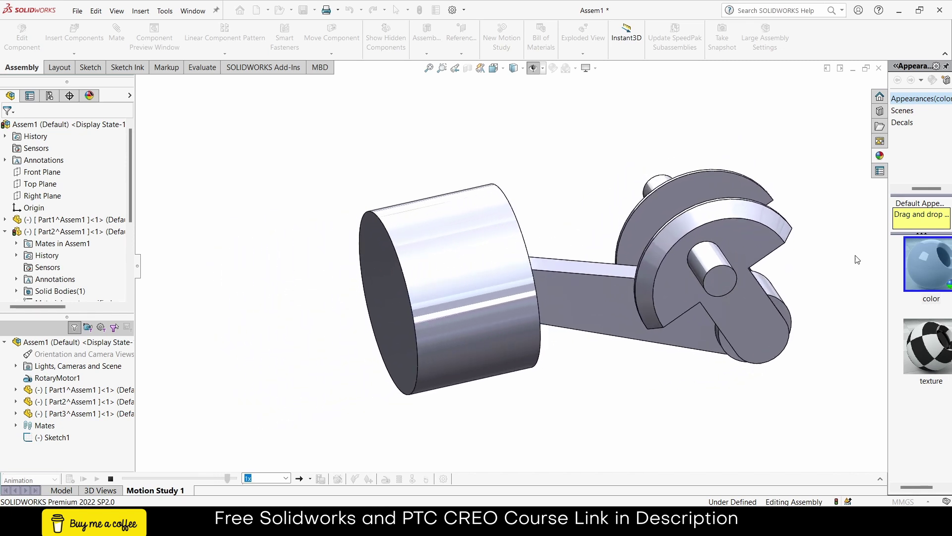
left_click(111, 478)
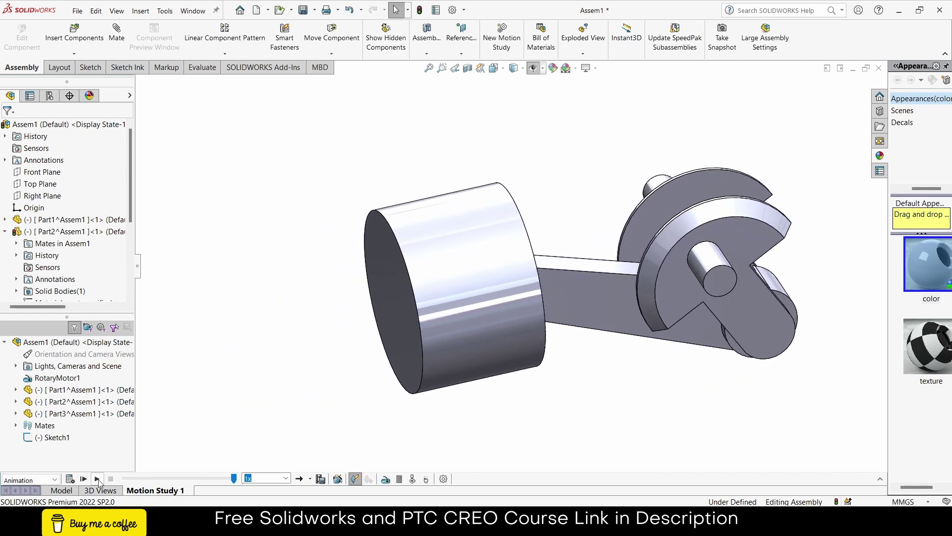
left_click(97, 479)
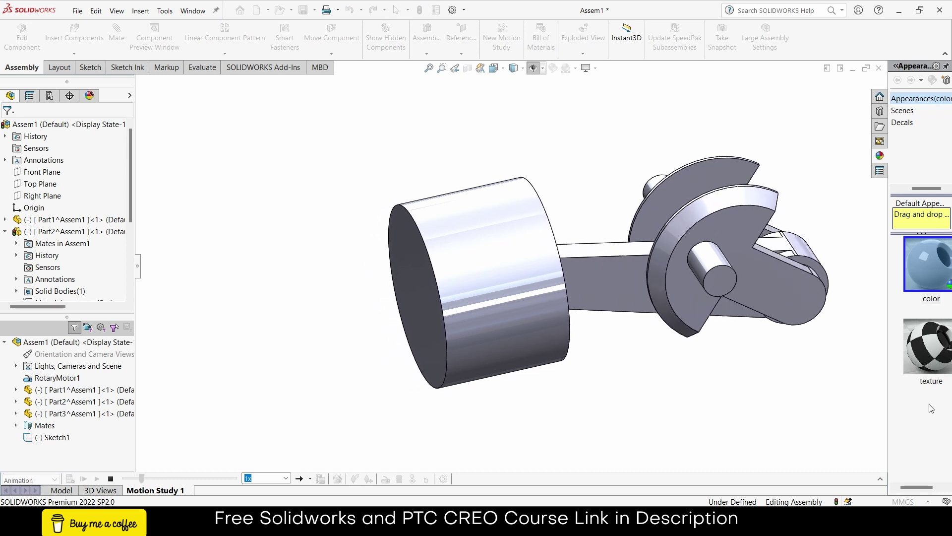